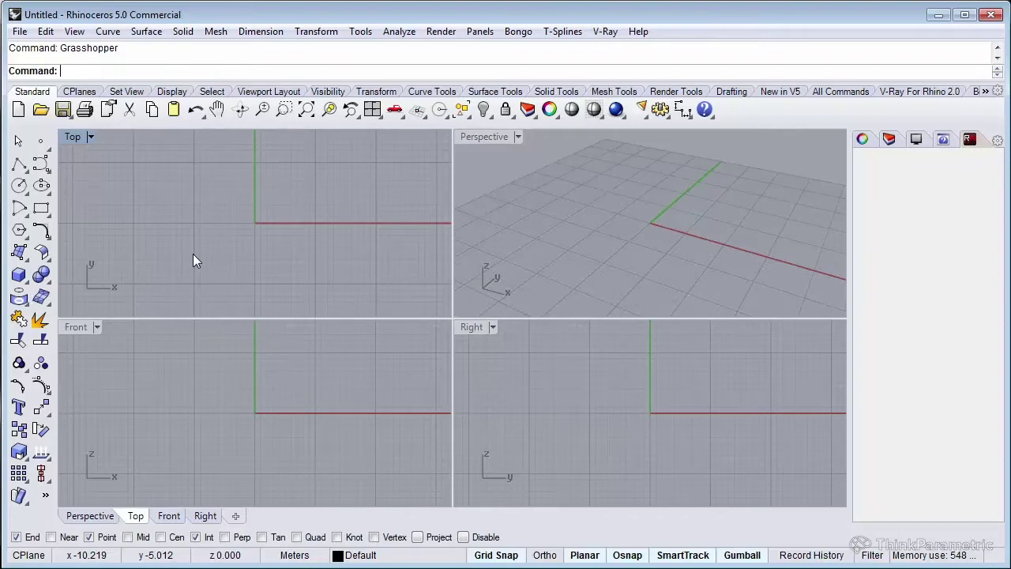
Launch Grasshopper from the Rhino command line with the 'Grasshopper' command.
type("Grasshopper")
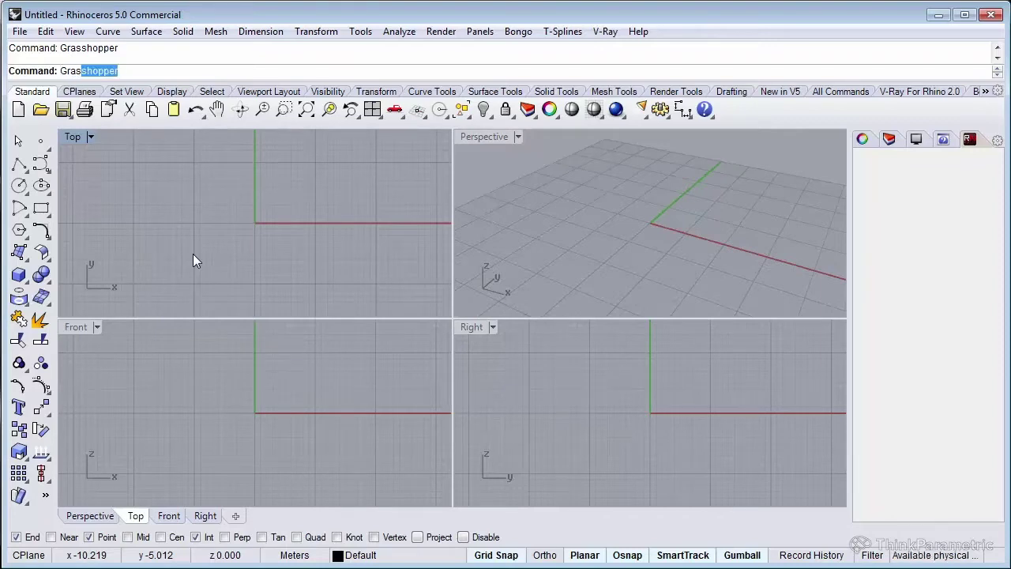
key("Return")
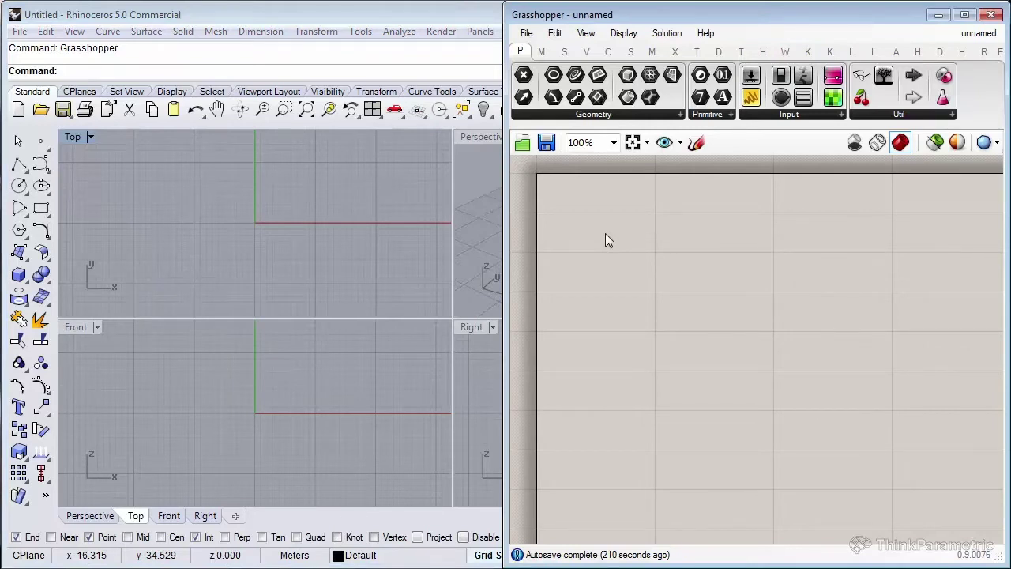
Place a Square Grid component from the Vector tab and frame it in the Top view.
left_click(587, 52)
left_click(595, 115)
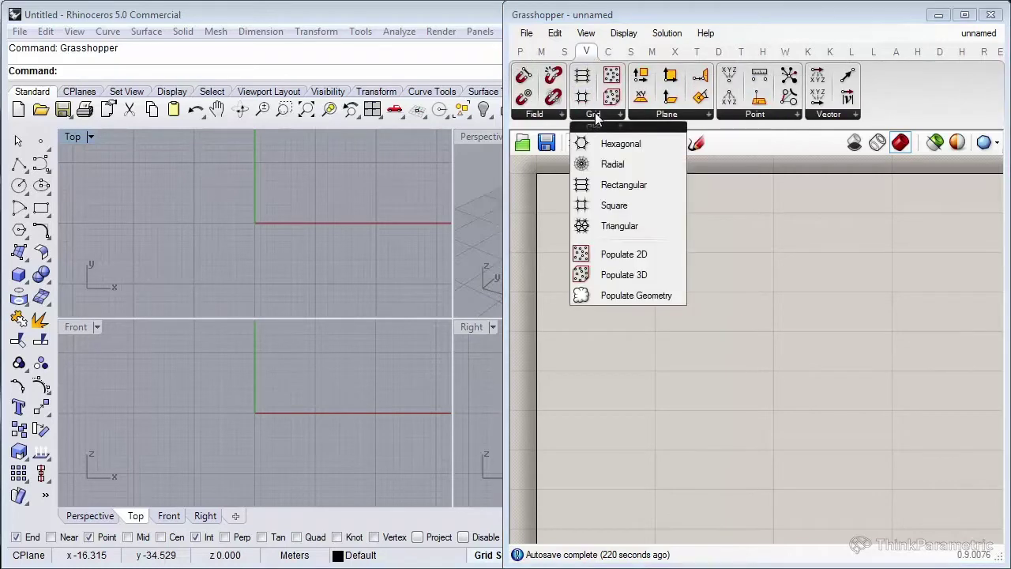
left_click(620, 209)
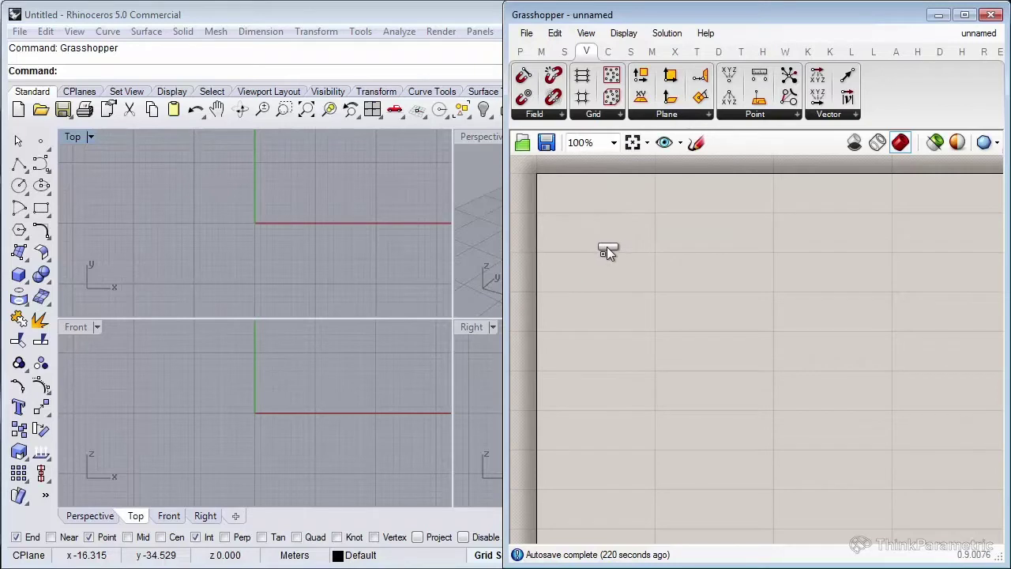
left_click(606, 247)
mouse_move(621, 253)
left_mouse_down()
mouse_move(648, 256)
mouse_move(654, 285)
left_mouse_up()
left_click(641, 334)
left_click(671, 362)
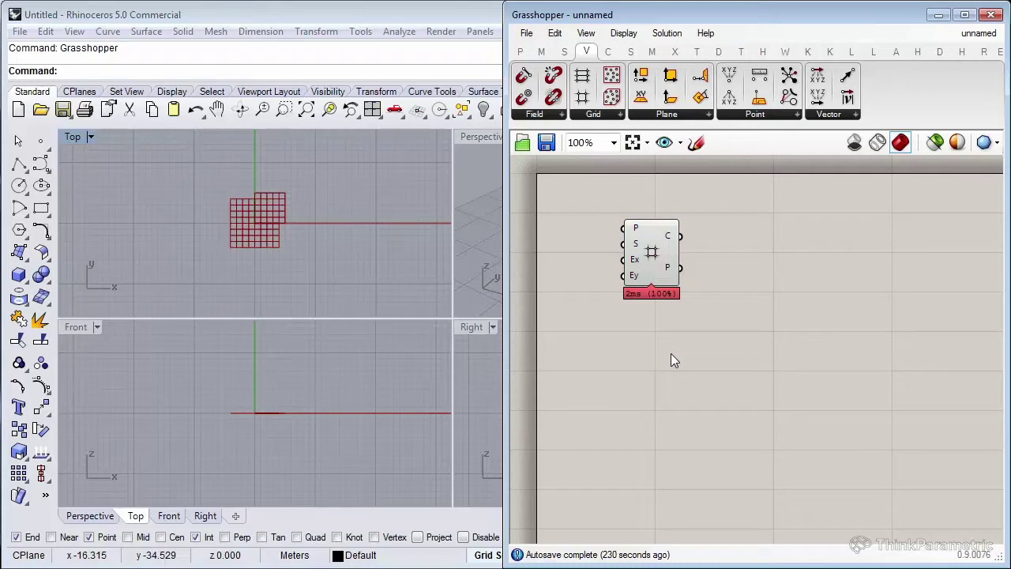
double_click(71, 137)
mouse_move(333, 312)
right_mouse_down()
mouse_move(230, 349)
mouse_move(287, 352)
right_mouse_up()
scroll(257, 352, "up", 1)
Add a Curve parameter via the 'crv' search and wire the grid cells into it.
double_click(735, 275)
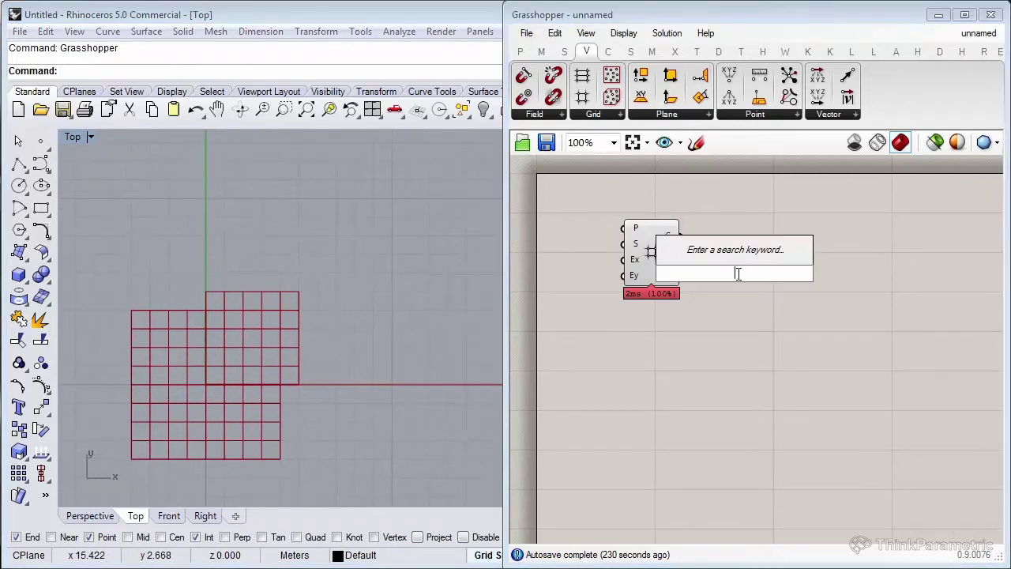
type("crv")
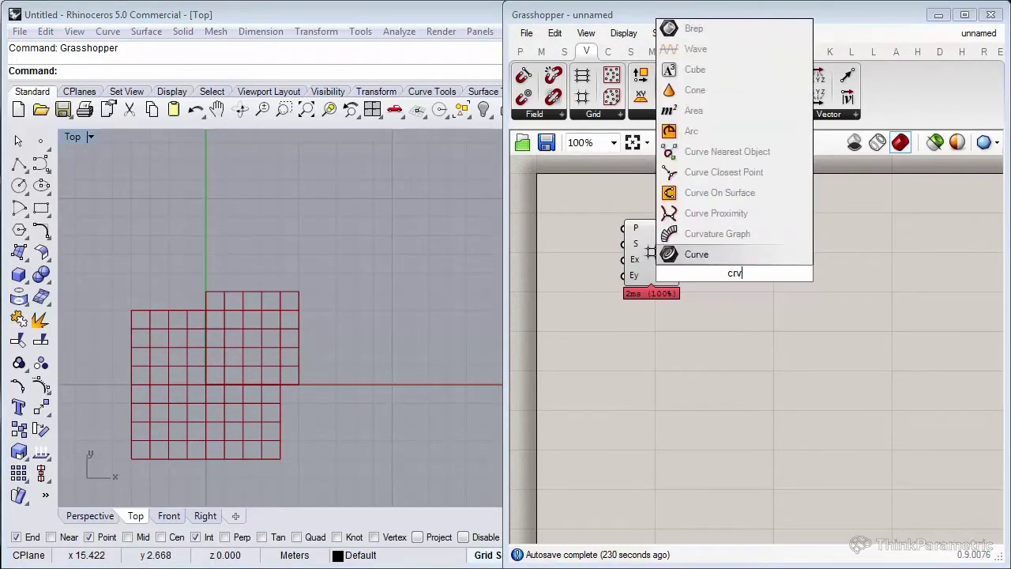
left_click(670, 257)
mouse_move(733, 267)
left_mouse_down()
mouse_move(734, 238)
mouse_move(705, 233)
left_mouse_up()
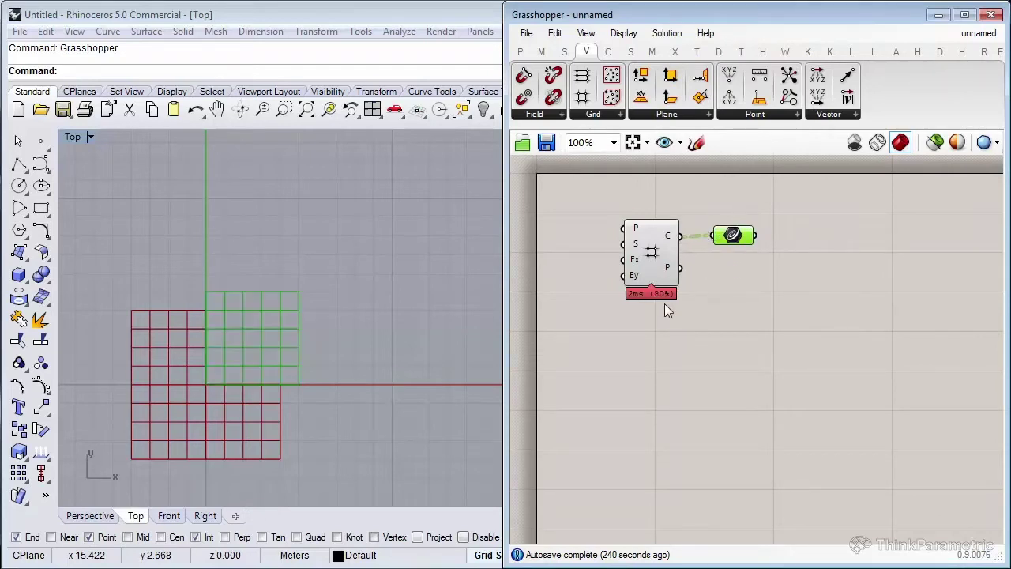
Turn off the grid component's preview and arrange it beside the Curve parameter.
left_click_drag(654, 264, 636, 261)
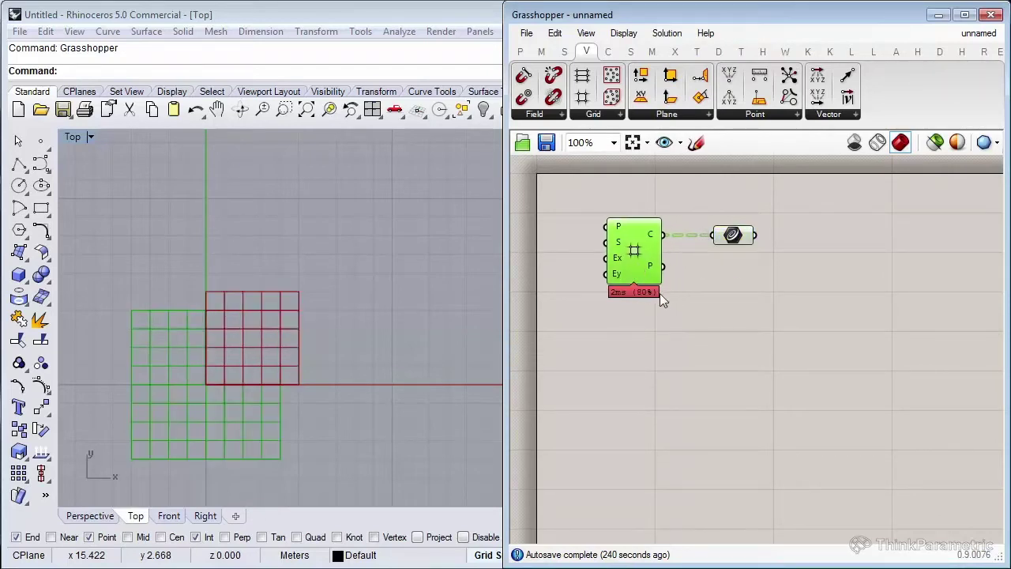
middle_click(637, 252)
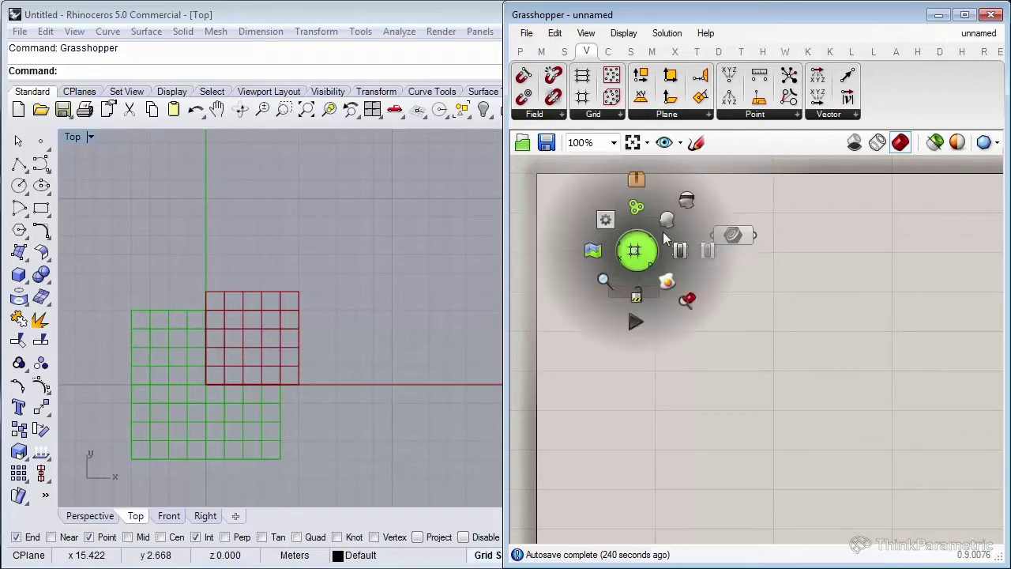
left_click(686, 199)
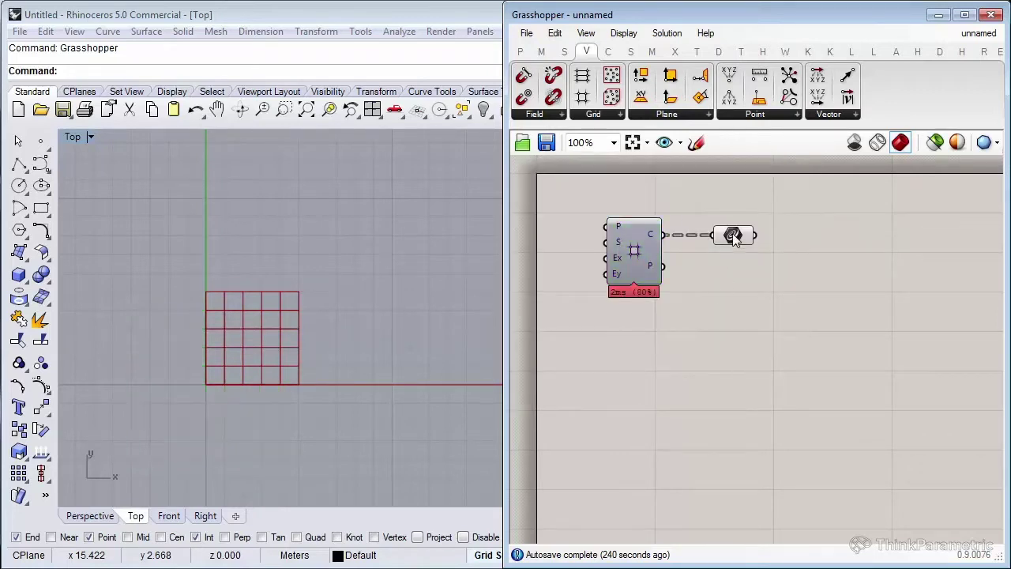
left_click_drag(734, 237, 775, 235)
mouse_move(648, 241)
left_mouse_down()
mouse_move(681, 240)
mouse_move(703, 268)
left_mouse_up()
left_click(775, 234)
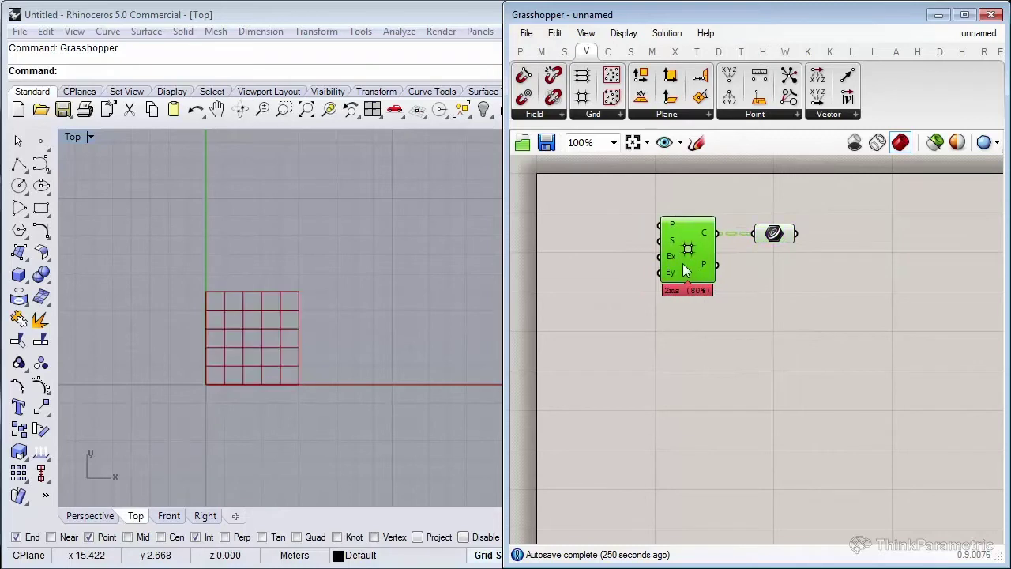
Add a Number Slider with whole-number rounding and a maximum of 20.
double_click(574, 323)
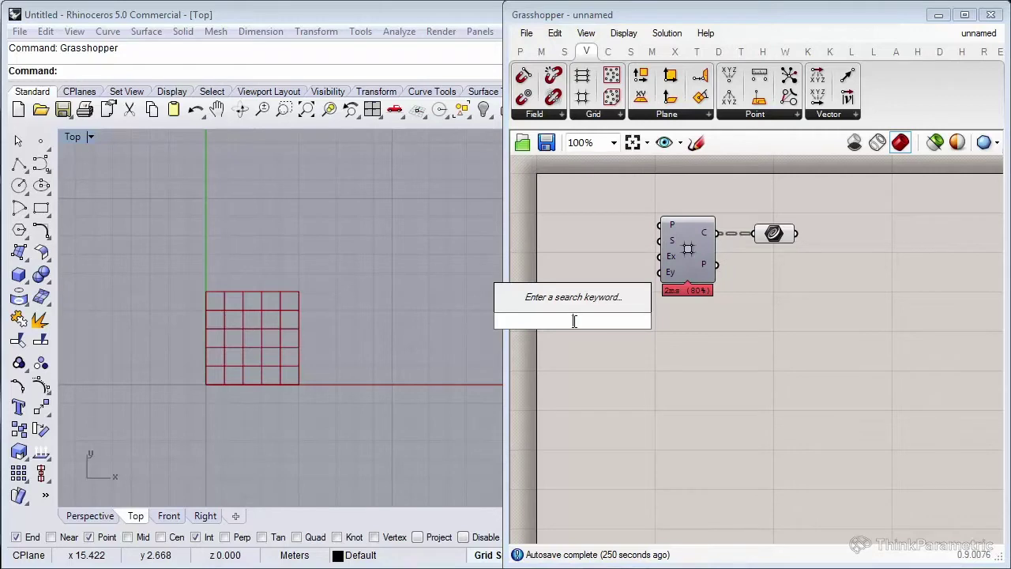
type("slid")
left_click(571, 280)
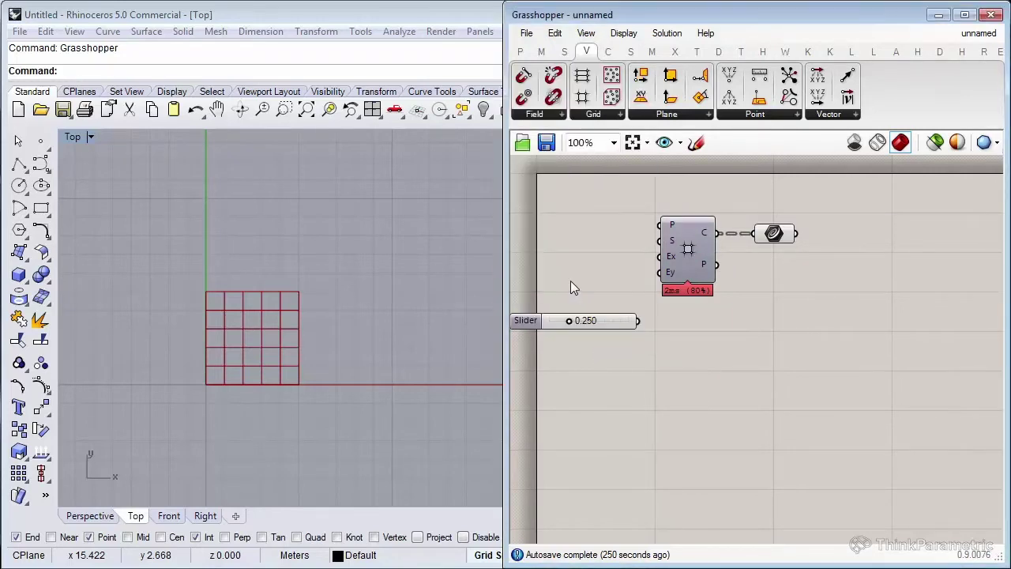
left_click_drag(587, 325, 675, 348)
scroll(674, 348, "up", 3)
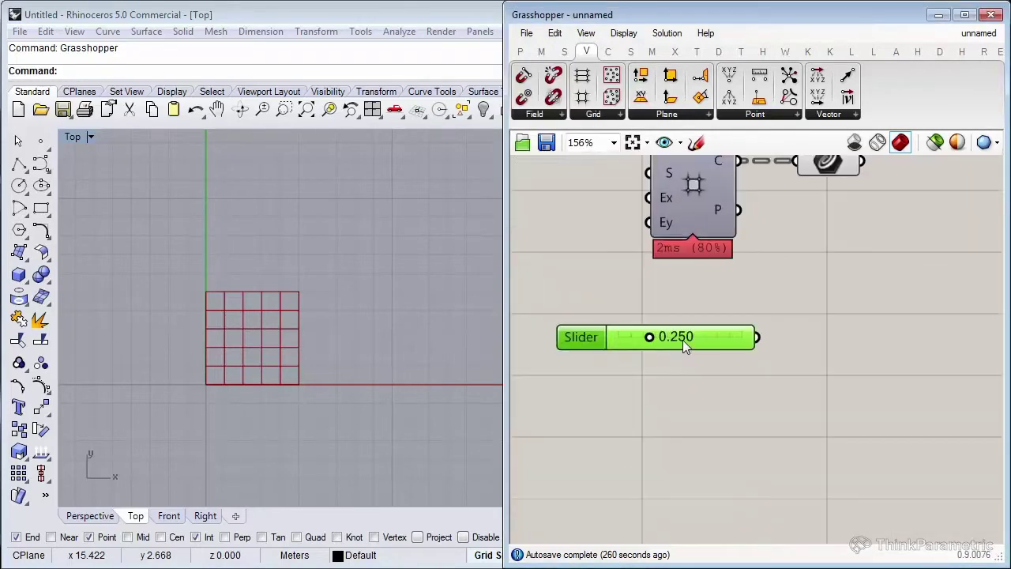
double_click(683, 339)
double_click(586, 337)
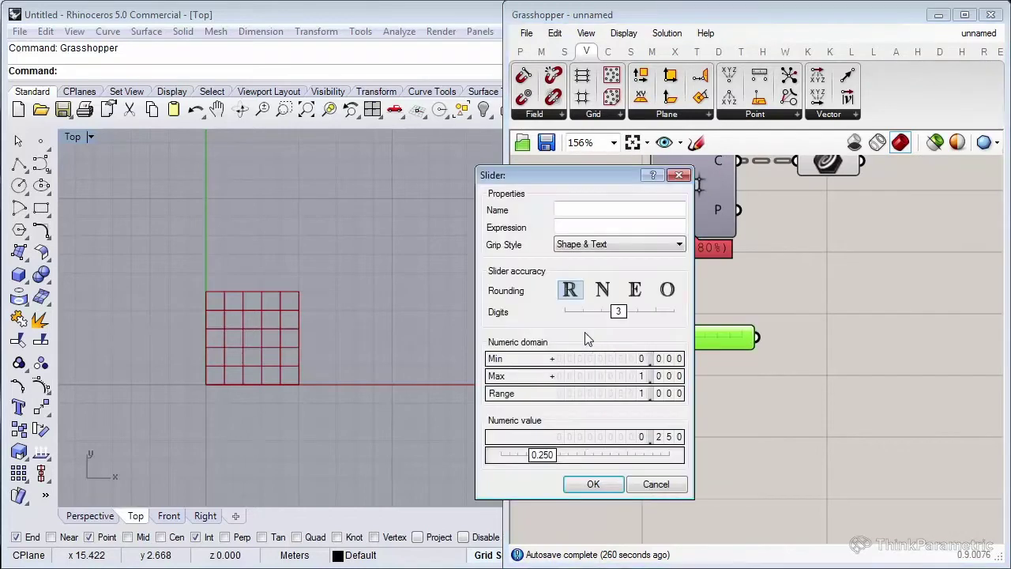
left_click(602, 290)
double_click(631, 376)
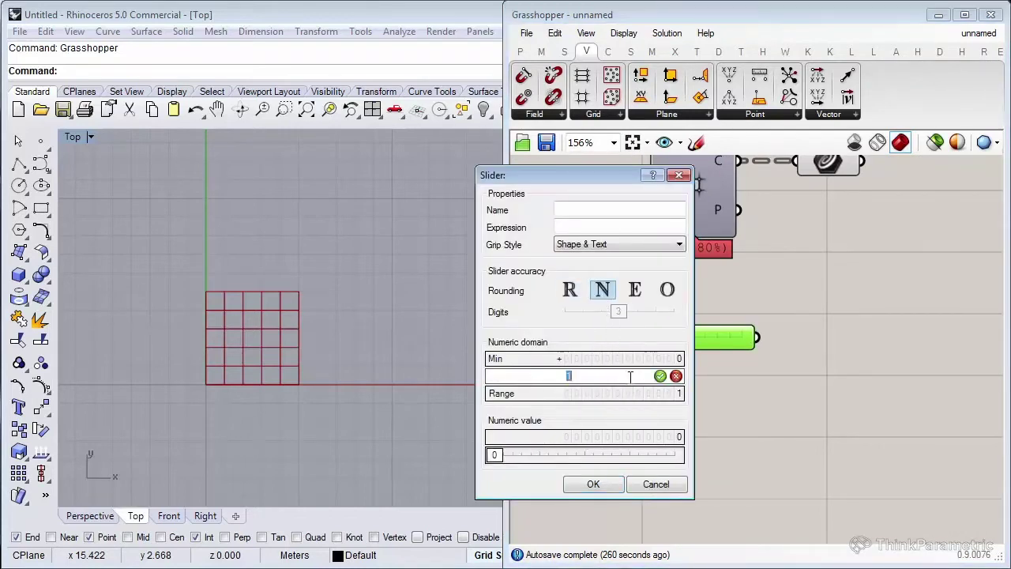
type("20")
key("Return")
left_click(593, 484)
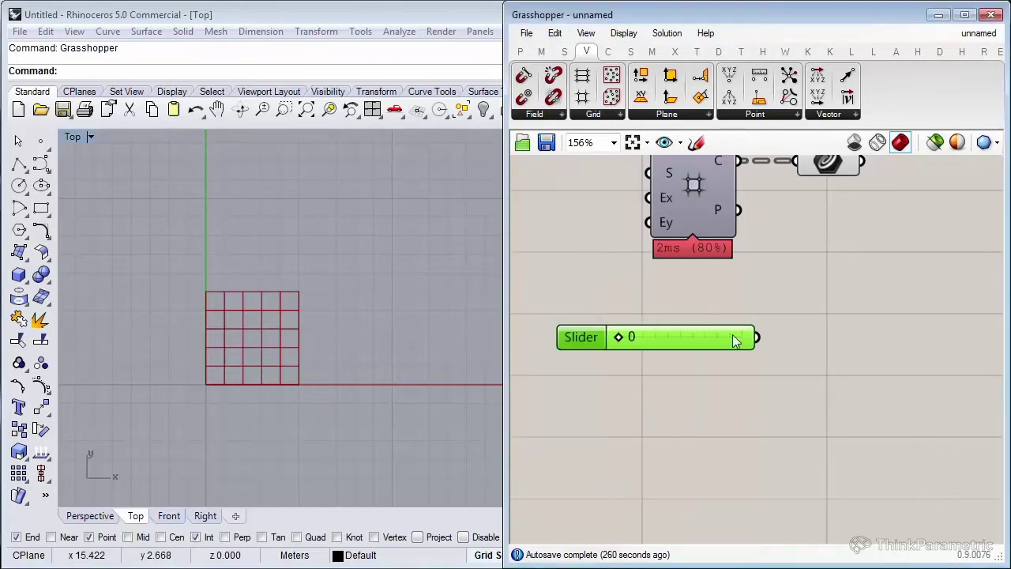
Duplicate the slider, arrange both left of the grid, and wire the first into Extent X.
mouse_move(753, 399)
left_mouse_down()
mouse_move(670, 309)
mouse_move(674, 383)
left_mouse_up()
right_click_drag(671, 383, 636, 428)
left_click_drag(954, 305, 612, 183)
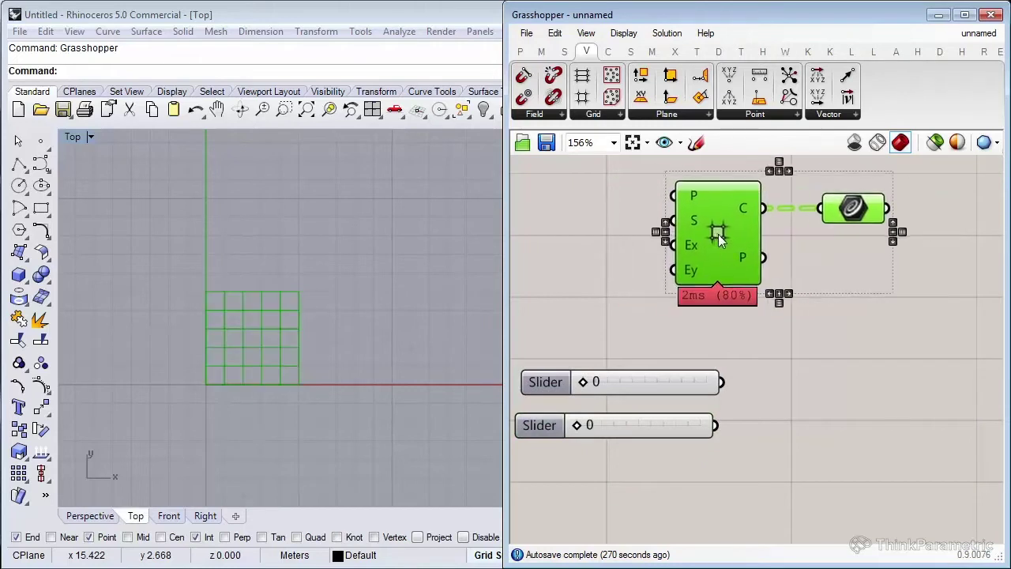
right_click_drag(721, 234, 711, 419)
left_click_drag(743, 490, 667, 351)
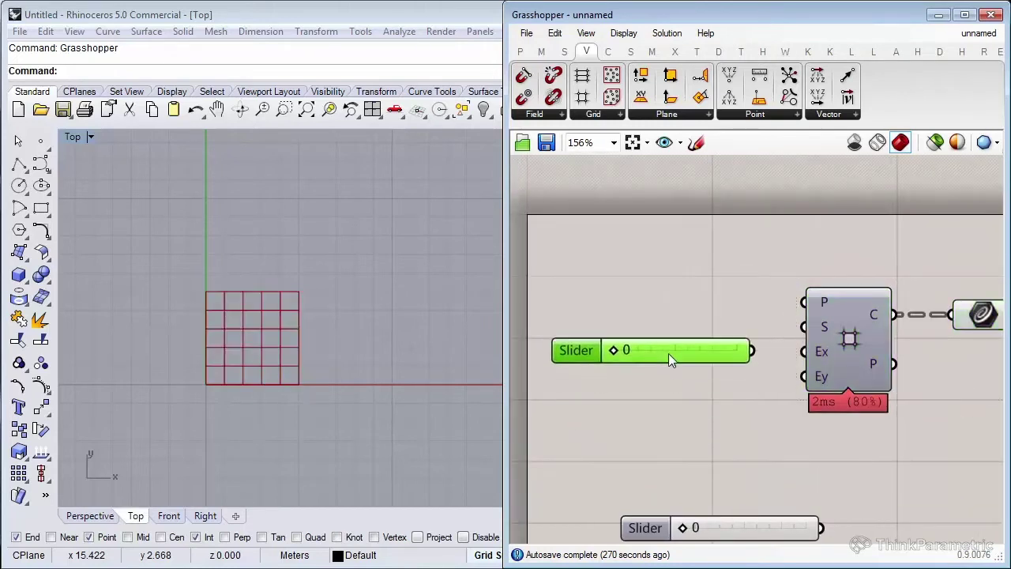
left_click_drag(763, 534, 677, 433)
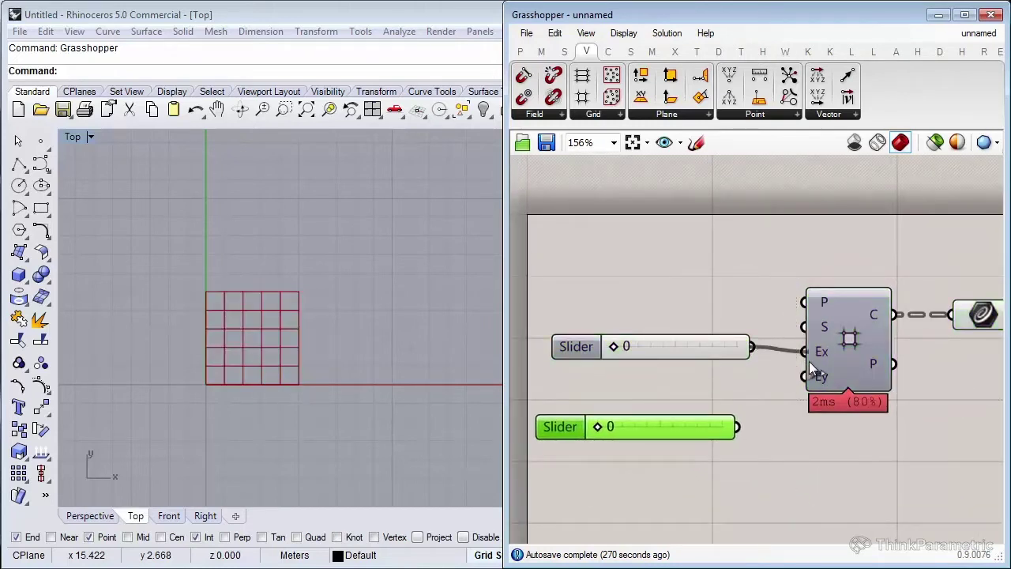
left_click_drag(754, 351, 808, 355)
Set Extent X to 14 and Extent Y to 6, producing a 14-by-6 grid.
left_click_drag(626, 348, 712, 344)
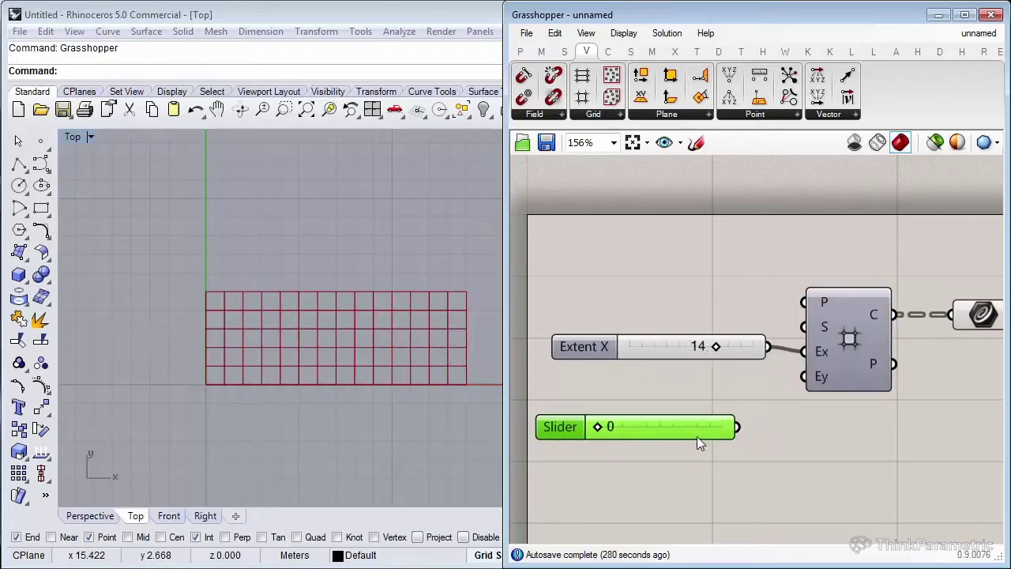
mouse_move(700, 433)
left_mouse_down()
mouse_move(717, 390)
mouse_move(788, 388)
mouse_move(804, 376)
left_mouse_up()
mouse_move(629, 384)
left_mouse_down()
mouse_move(674, 382)
mouse_move(665, 384)
left_mouse_up()
left_click(569, 407)
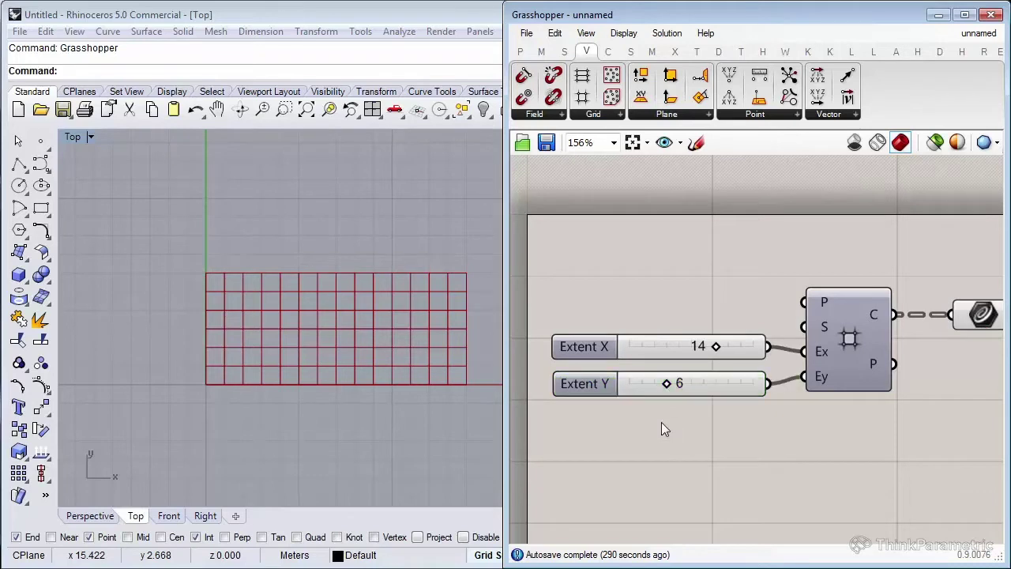
scroll(285, 383, "up", 3)
right_click_drag(306, 375, 297, 390)
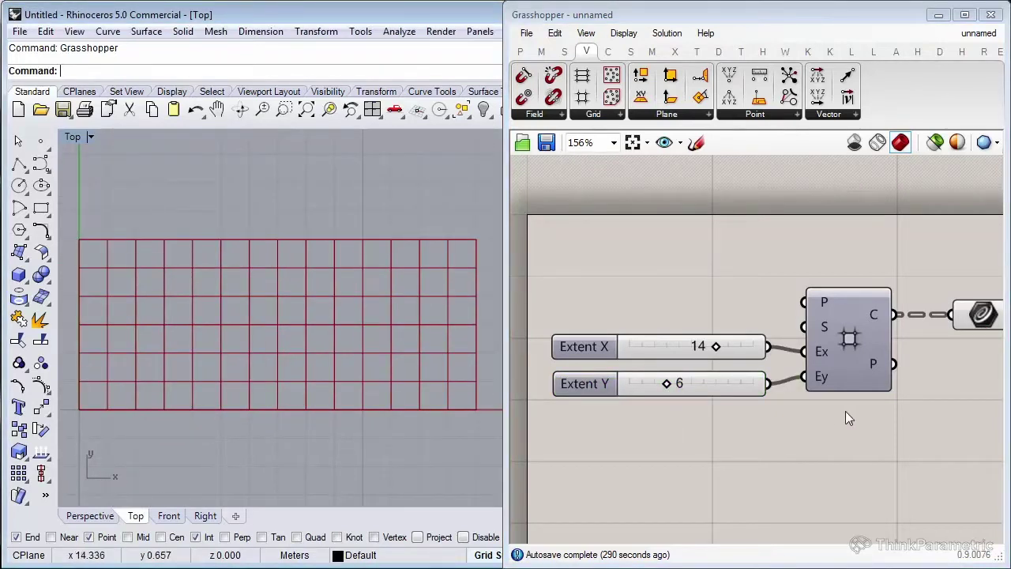
mouse_move(880, 410)
right_mouse_down()
mouse_move(880, 392)
mouse_move(773, 360)
right_mouse_up()
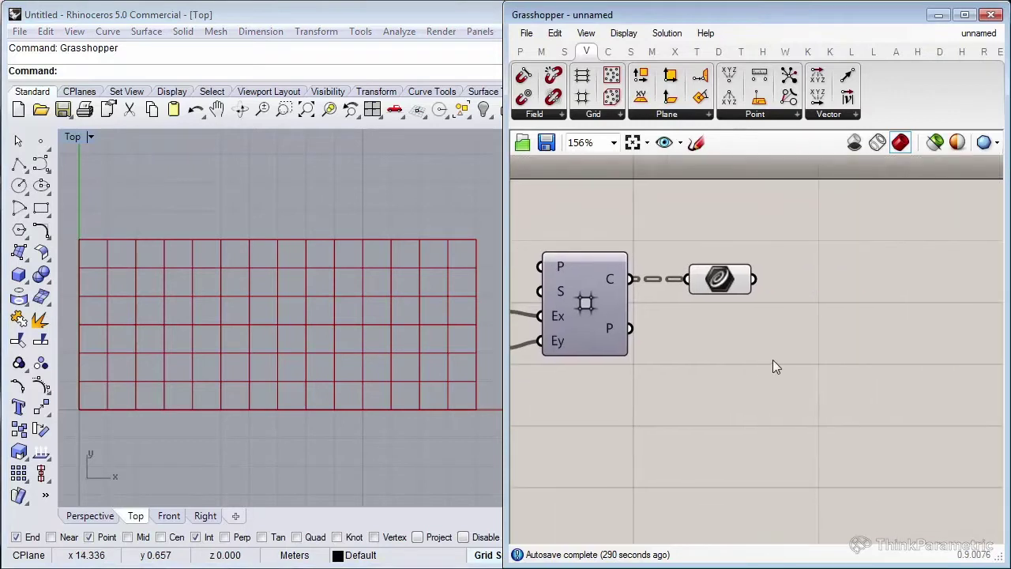
Inspect the curve data structure with a temporary Param Viewer, then delete it.
double_click(856, 403)
type("pa")
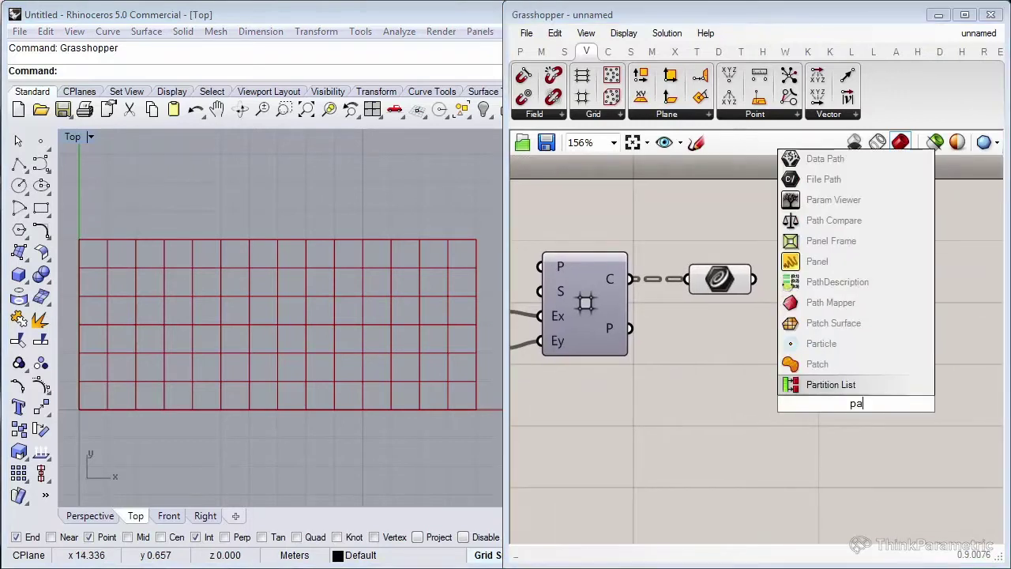
type("ram")
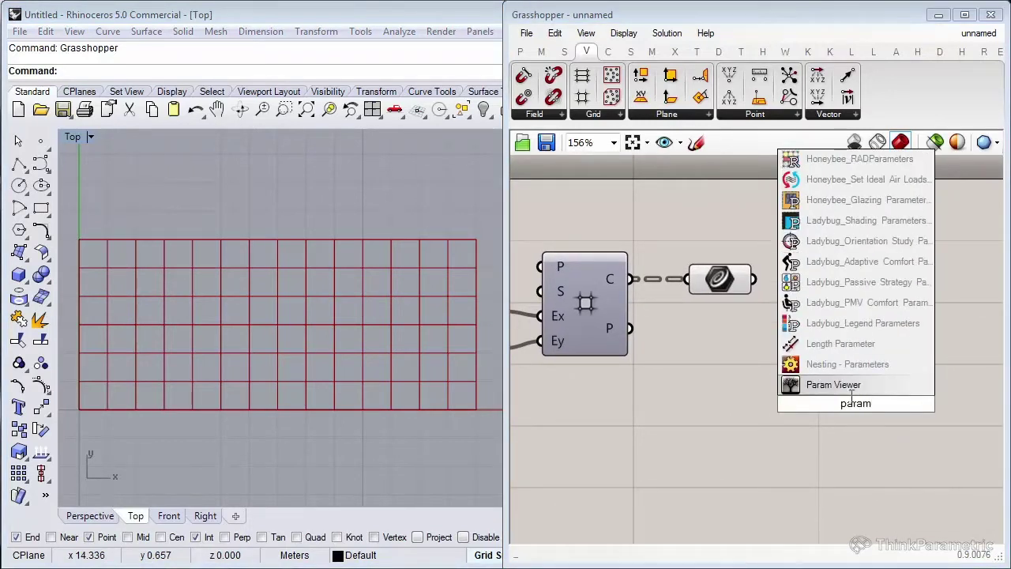
left_click(850, 385)
left_click_drag(794, 381, 883, 308)
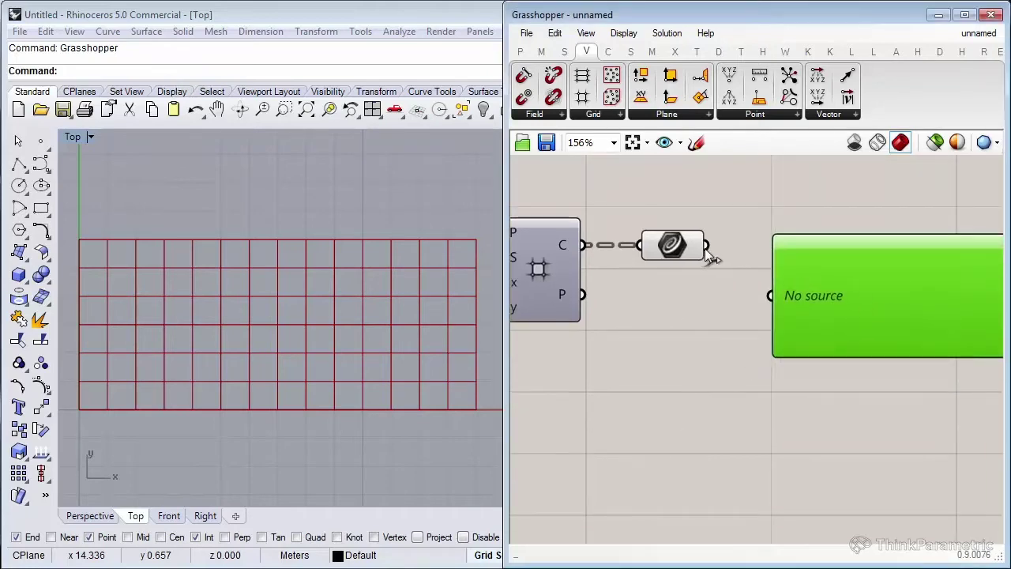
left_click_drag(705, 245, 771, 296)
scroll(851, 314, "down", 3)
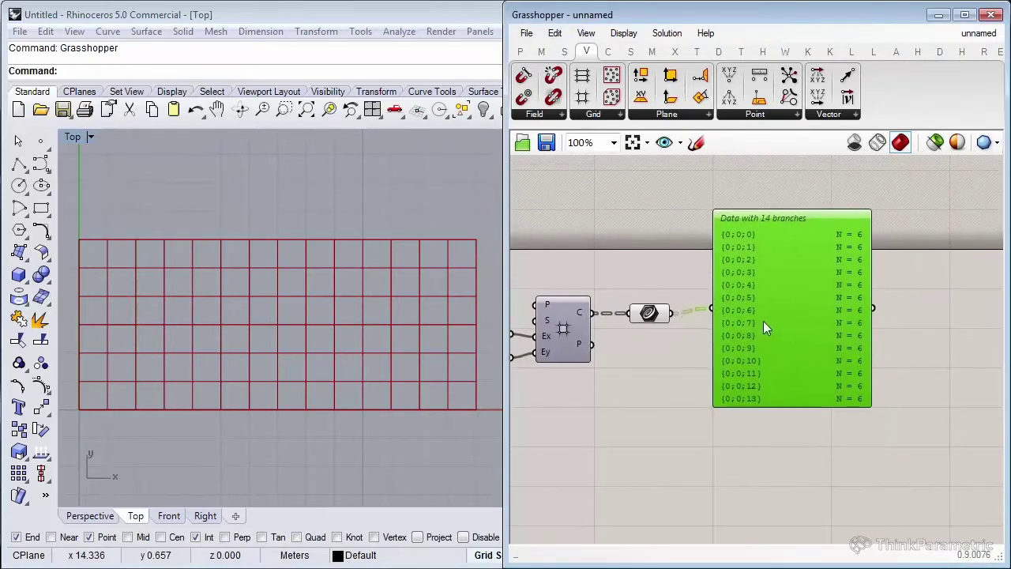
scroll(692, 254, "up", 2)
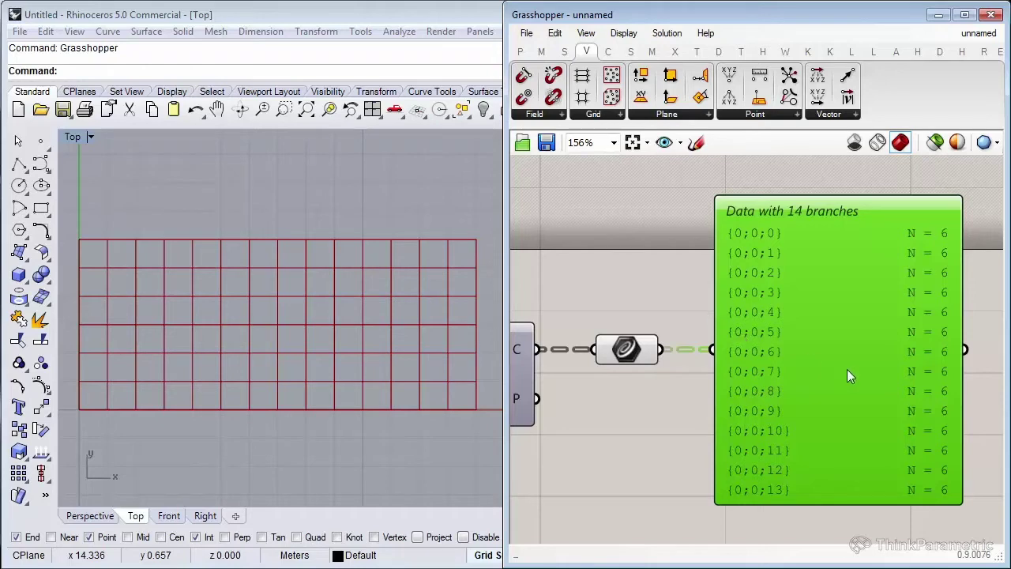
key("Delete")
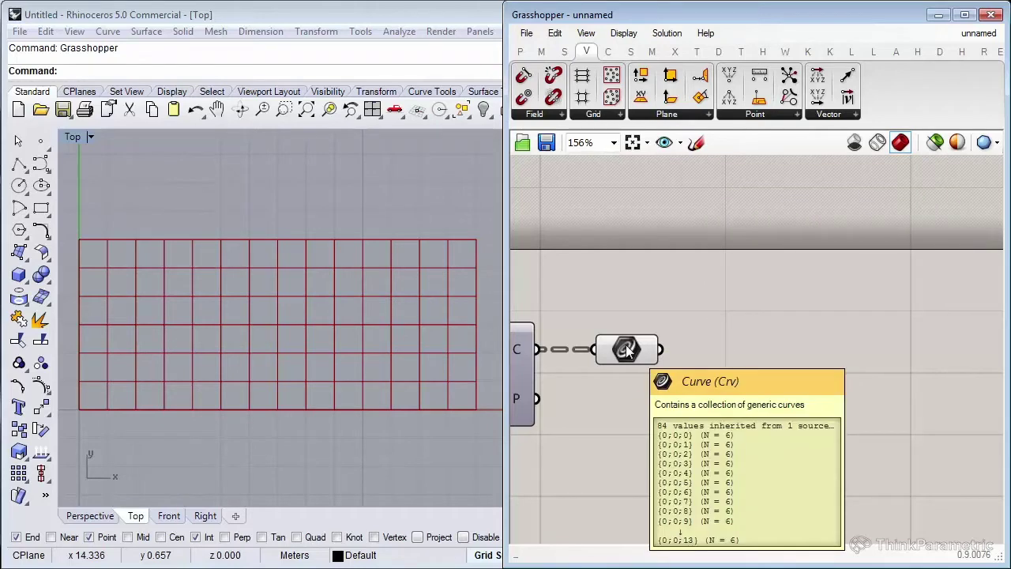
Flatten the Curve parameter into one list of 84 curves.
right_click(623, 346)
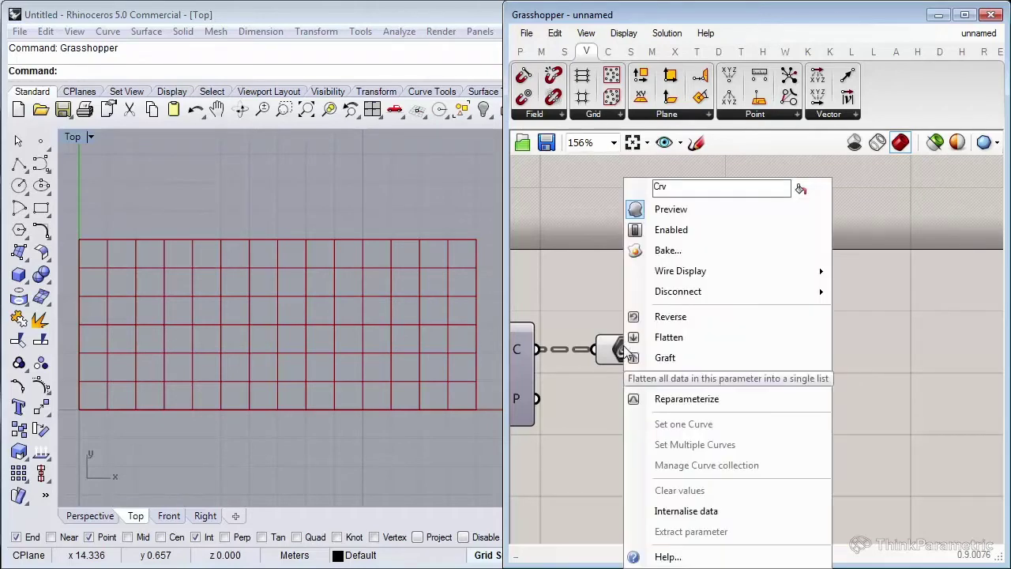
left_click(708, 343)
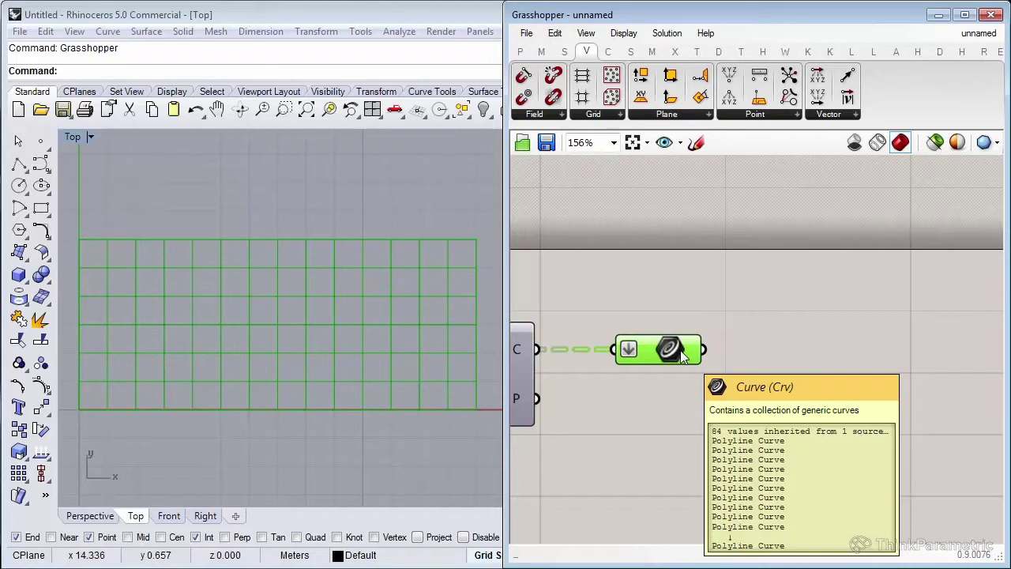
left_click(816, 346)
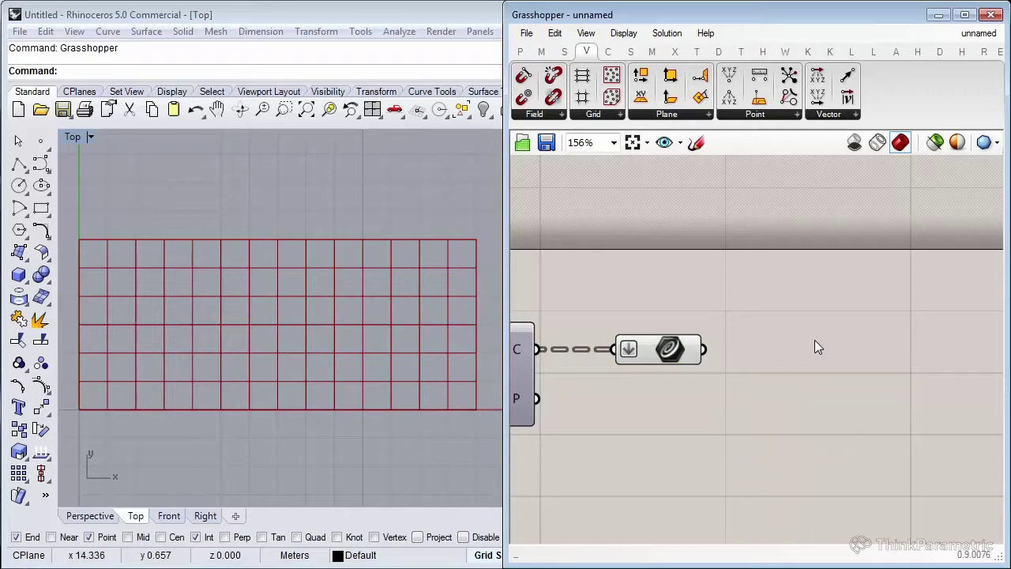
Add a Panel via canvas search and connect the flattened curves to it.
double_click(815, 340)
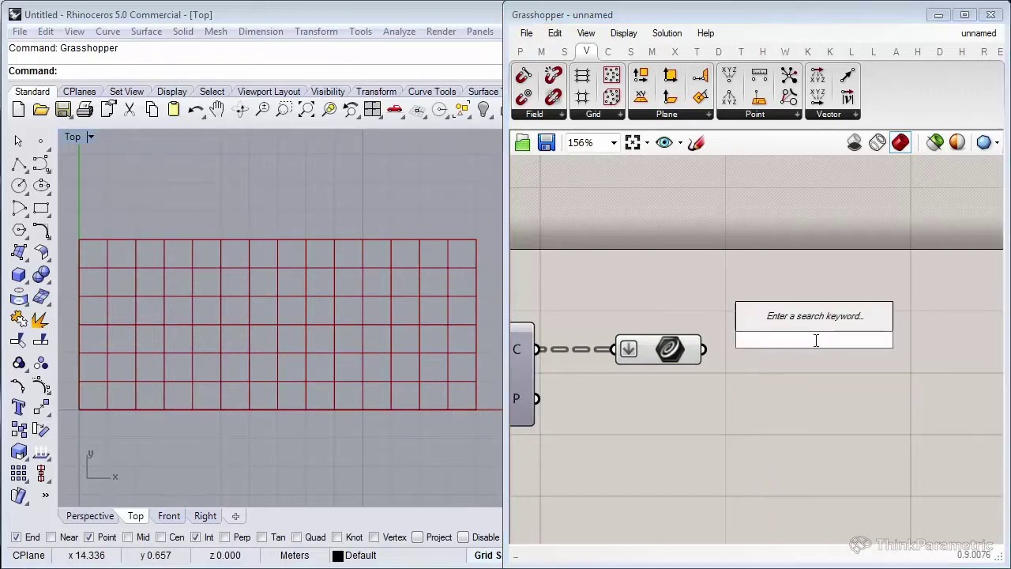
type("panel")
key("Return")
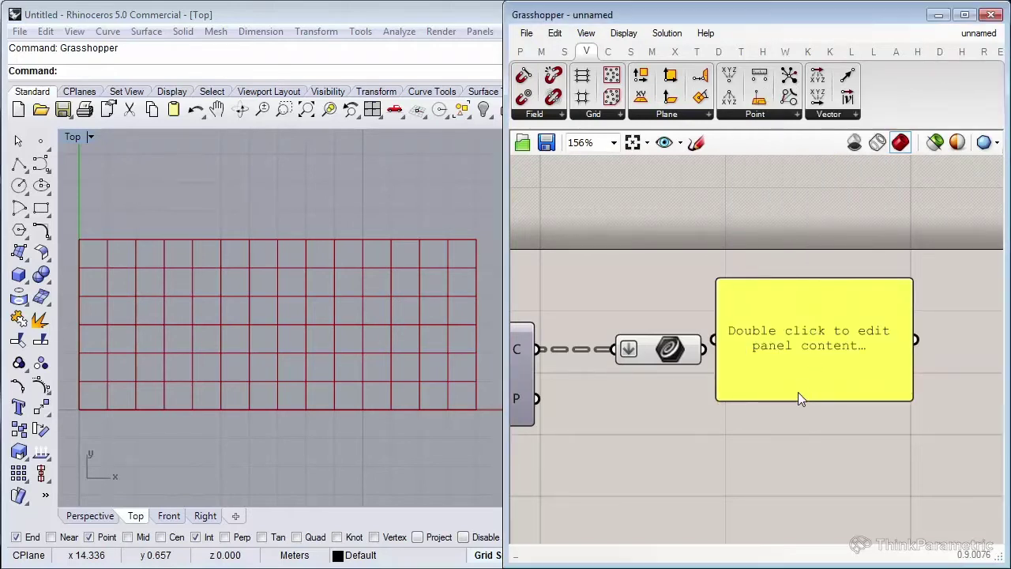
left_click(722, 386)
left_click_drag(612, 327, 685, 330)
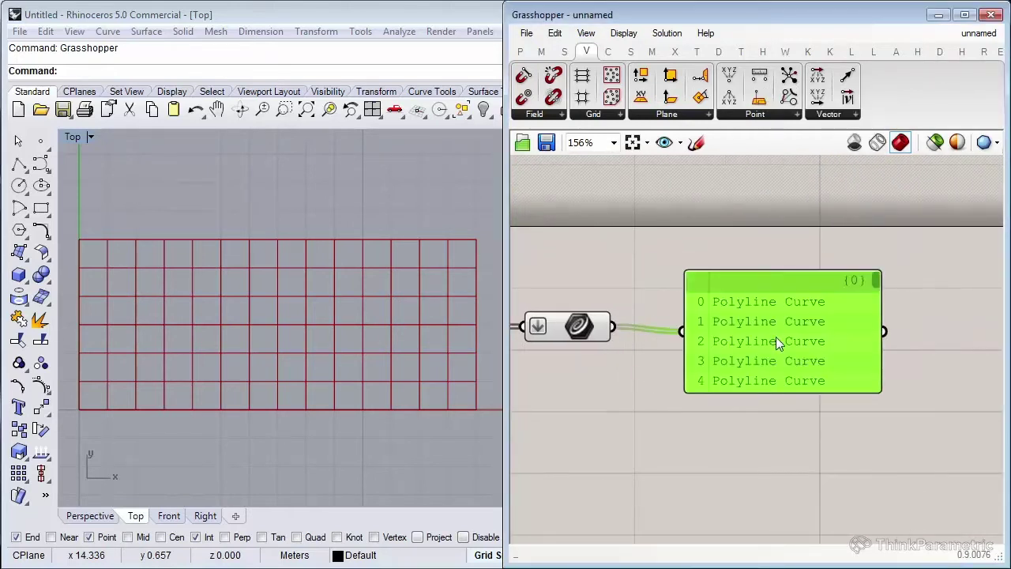
Resize the panel and scroll through its polyline curves numbered 0 to 83.
left_click_drag(852, 382, 863, 510)
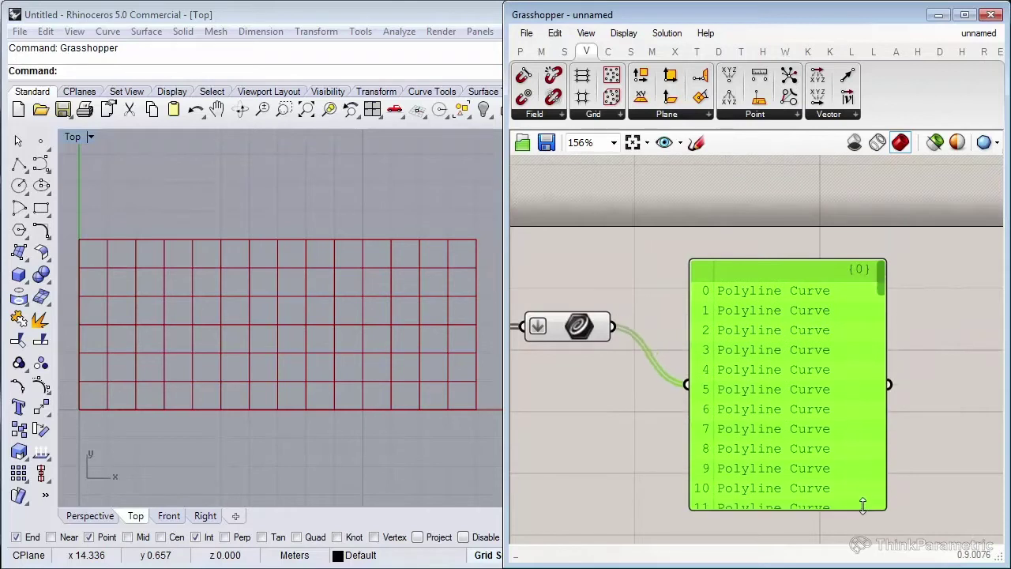
left_click_drag(887, 429, 897, 429)
left_click_drag(773, 422, 778, 370)
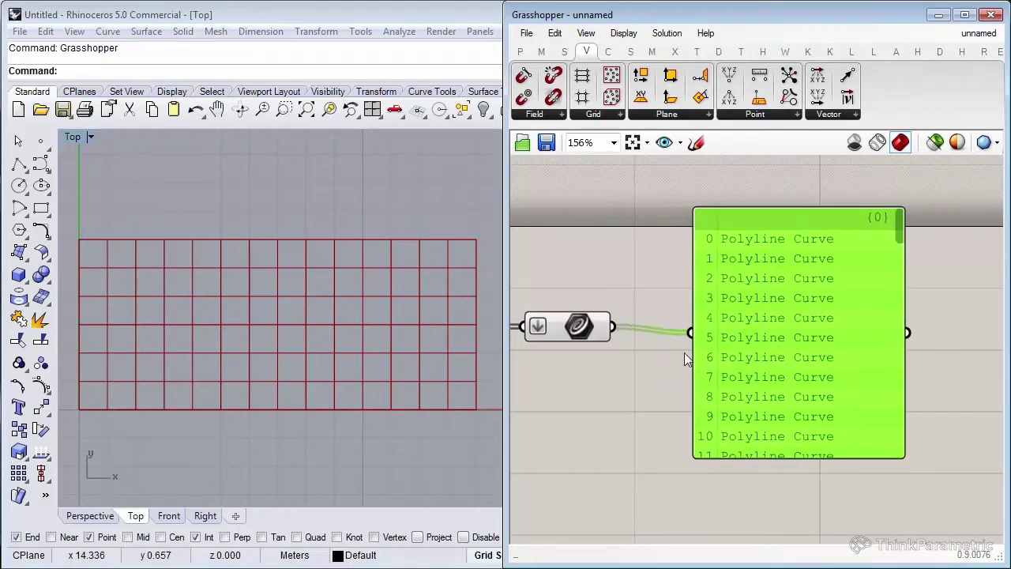
left_click_drag(751, 455, 763, 512)
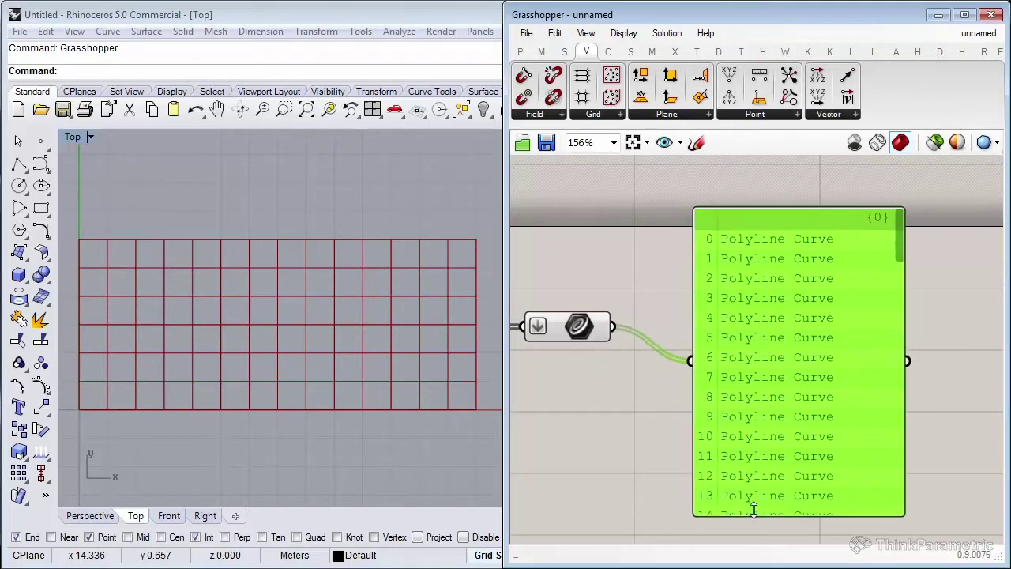
scroll(754, 334, "up", 2)
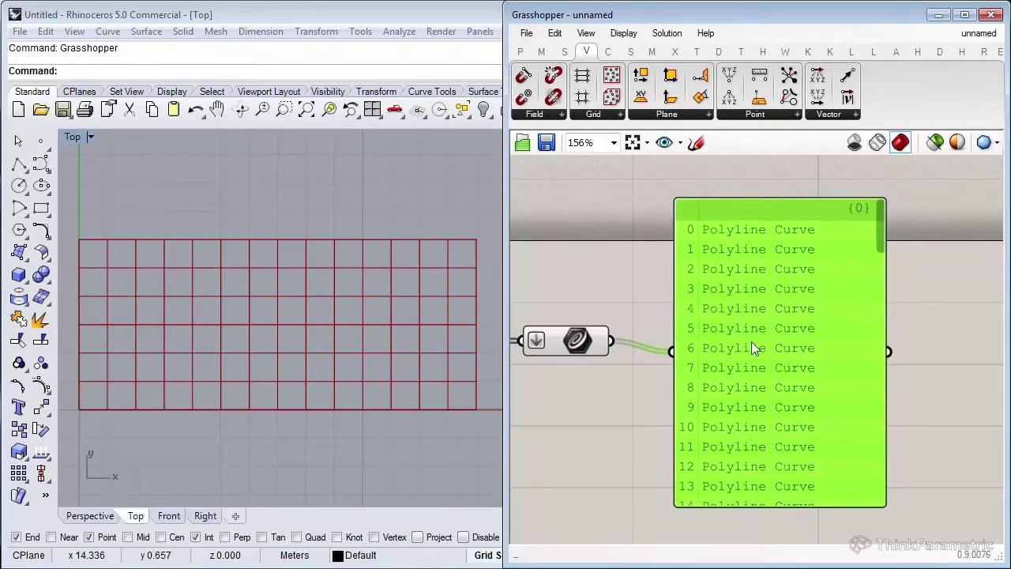
right_click_drag(781, 252, 747, 215)
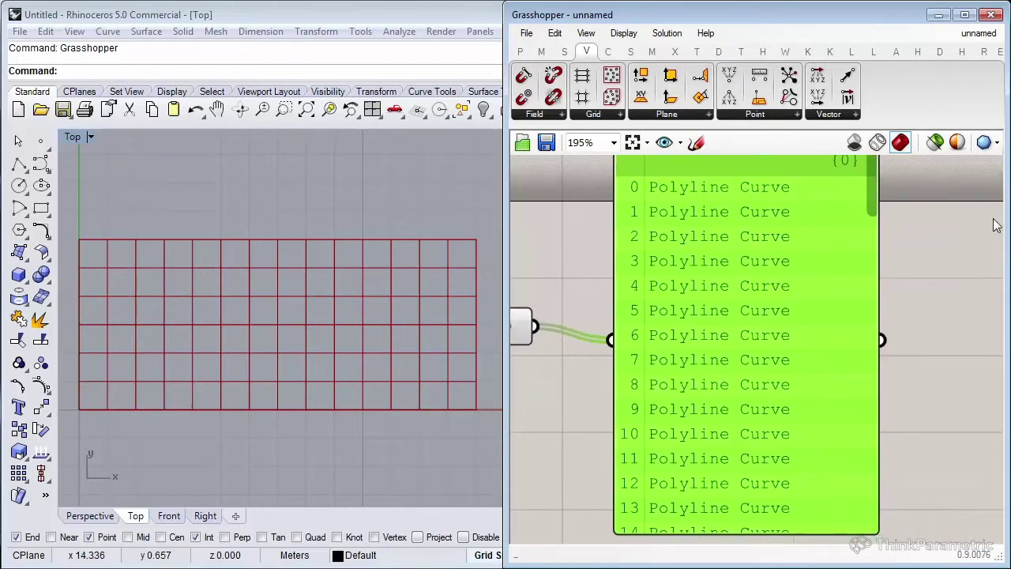
mouse_move(873, 189)
left_mouse_down()
mouse_move(871, 412)
mouse_move(885, 520)
left_mouse_up()
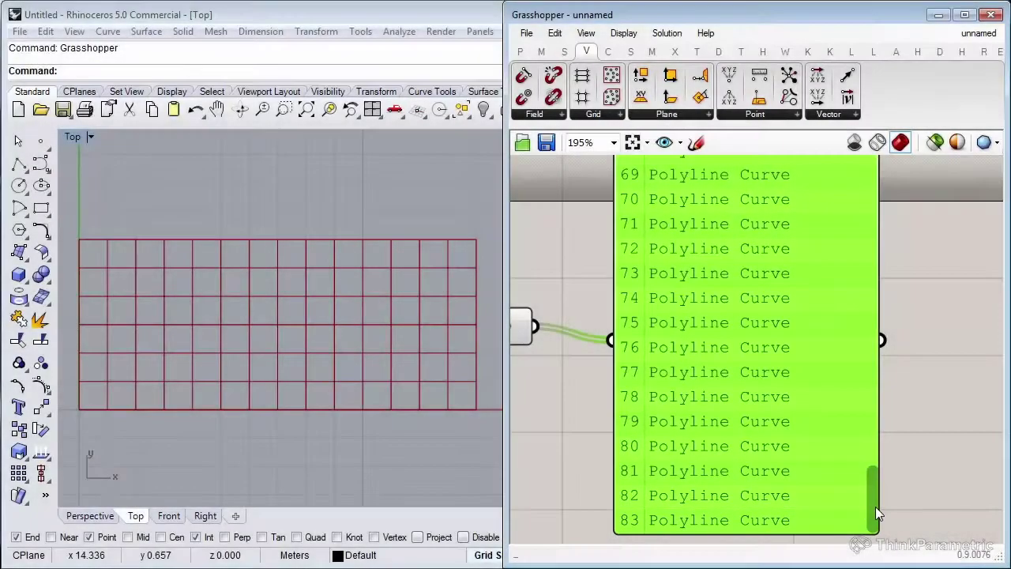
left_click_drag(874, 505, 879, 208)
scroll(883, 225, "up", 3)
right_click_drag(835, 256, 838, 293)
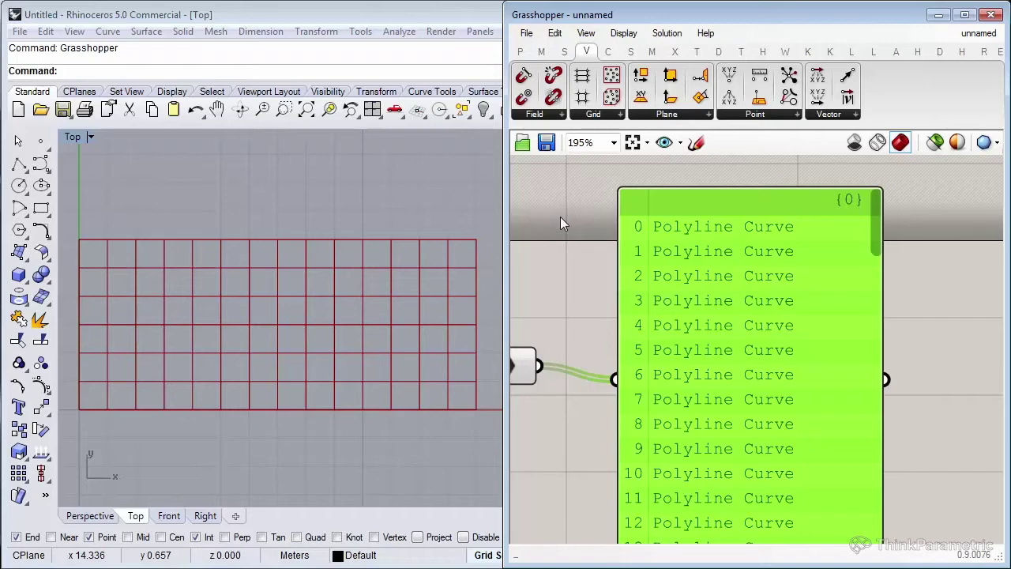
Delete the curve-listing panel and bring up the Sets components.
scroll(572, 248, "down", 3)
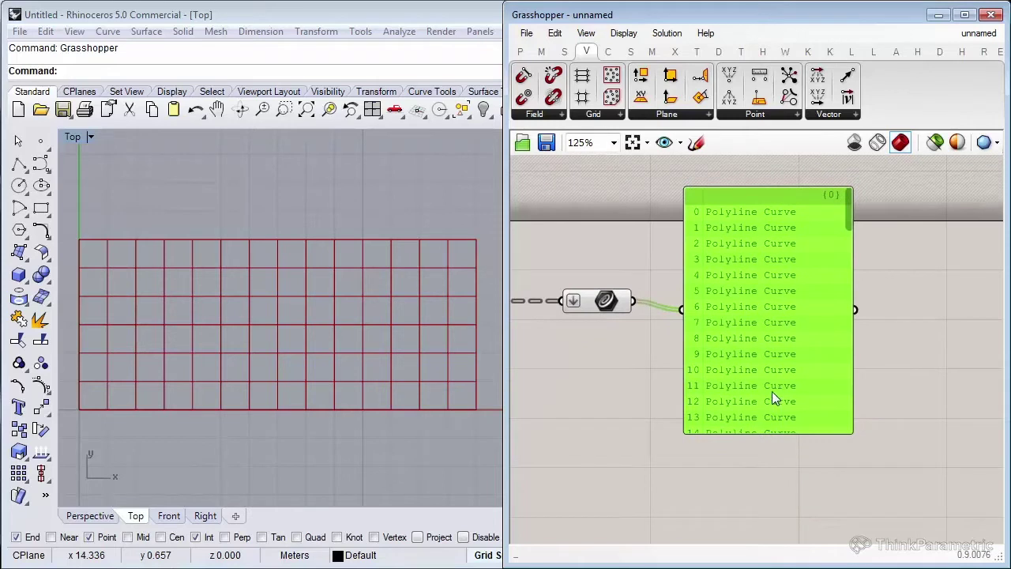
key("Delete")
right_click_drag(770, 391, 758, 383)
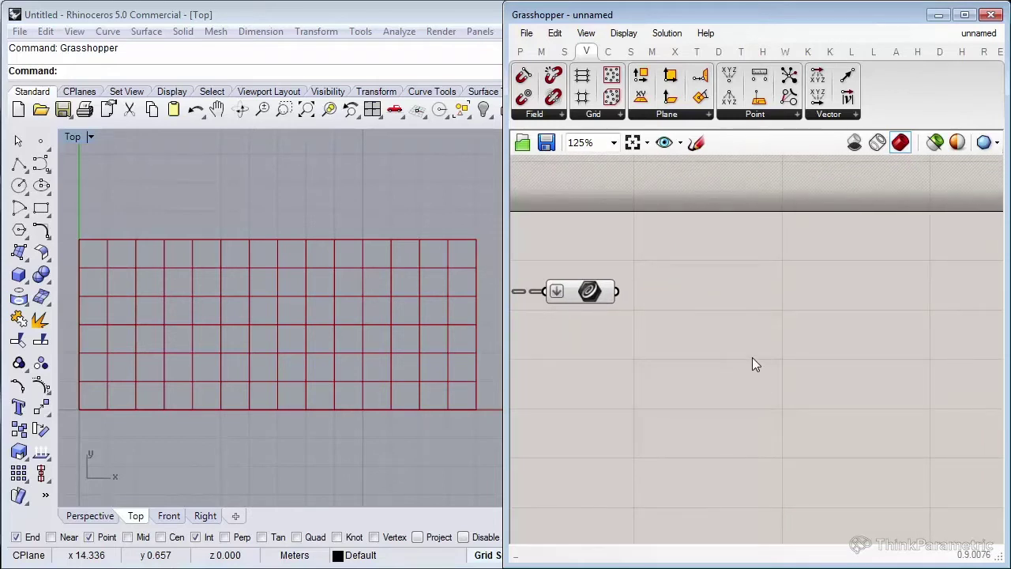
left_click(571, 54)
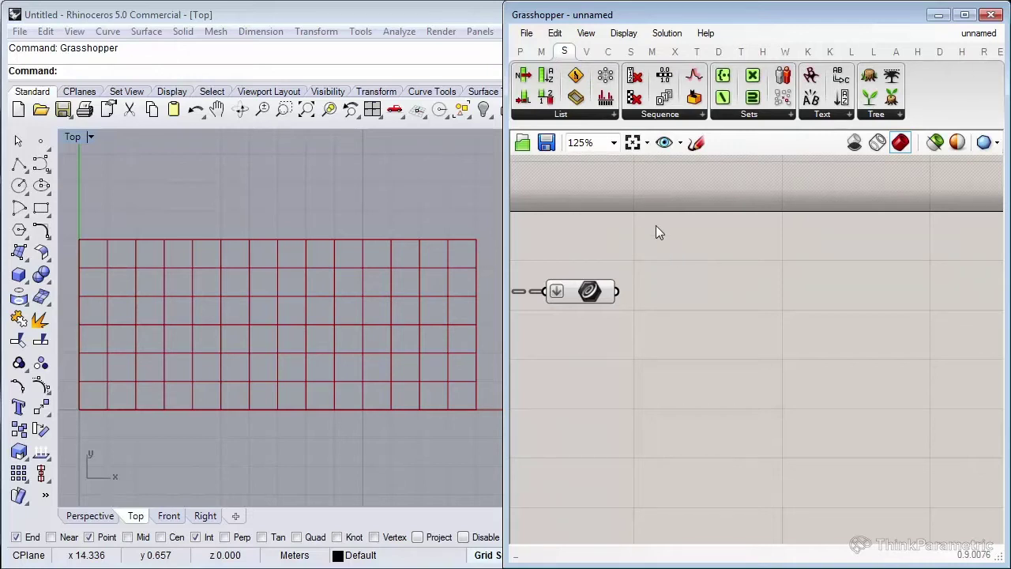
Place List Item from the Sets > List dropdown and wire the curves into its L input.
left_click(596, 117)
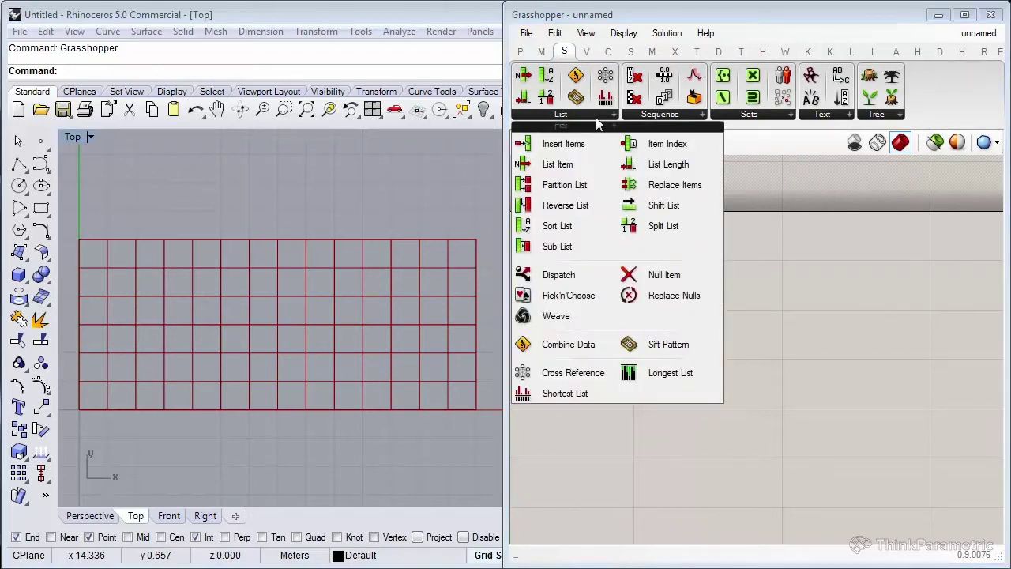
left_click(572, 166)
left_click(739, 353)
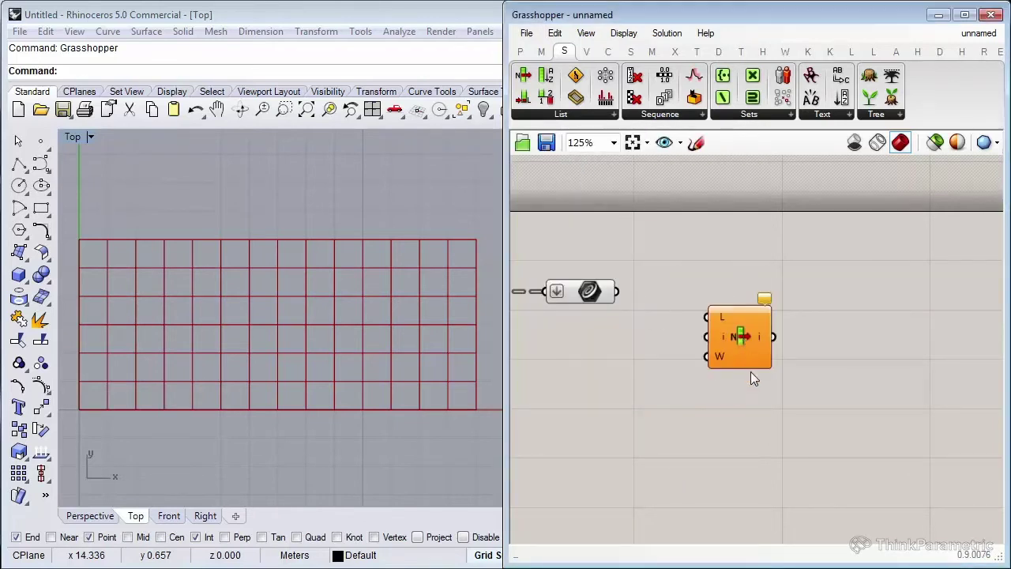
left_click(750, 349)
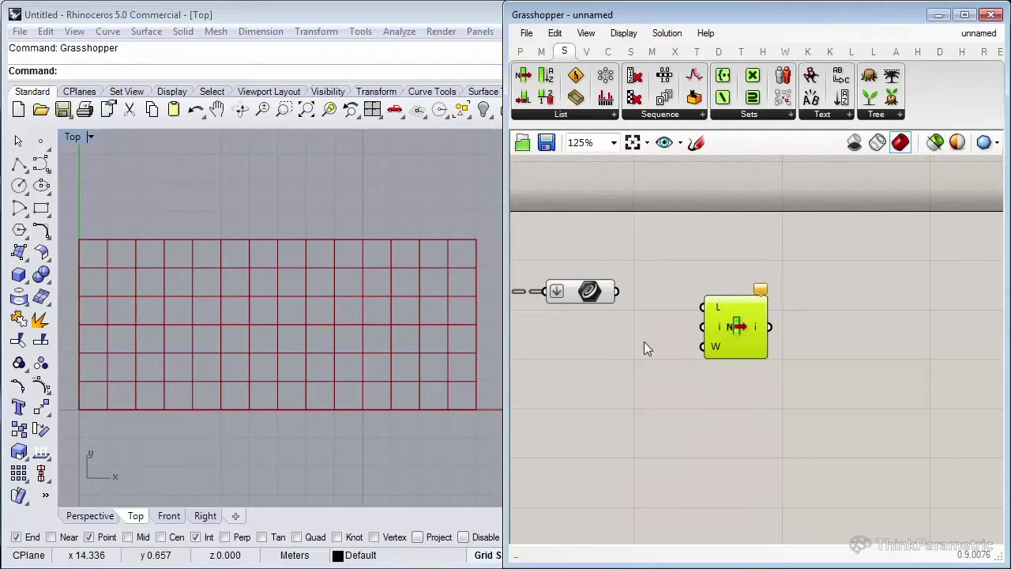
left_click_drag(616, 292, 789, 314)
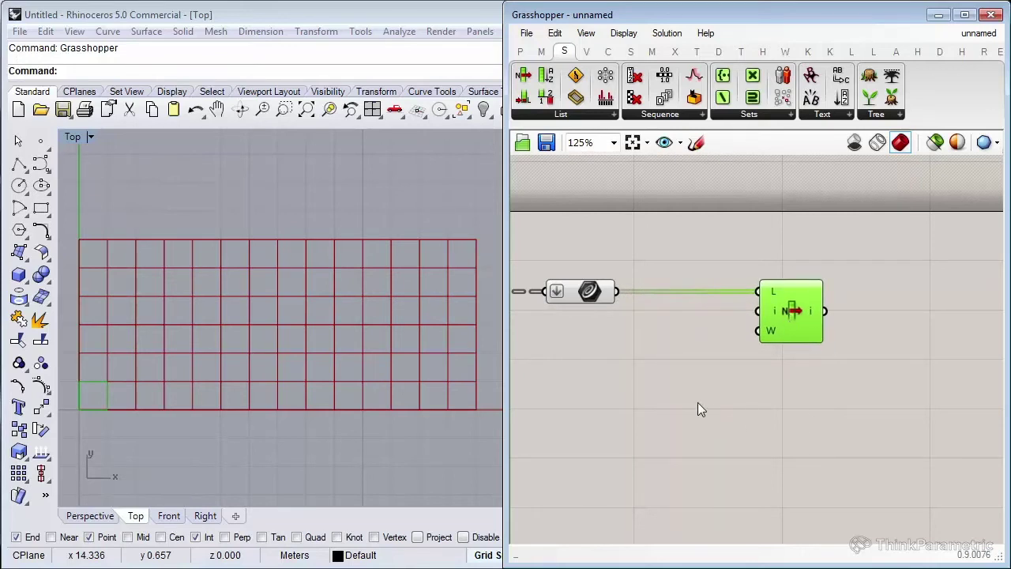
left_click(661, 397)
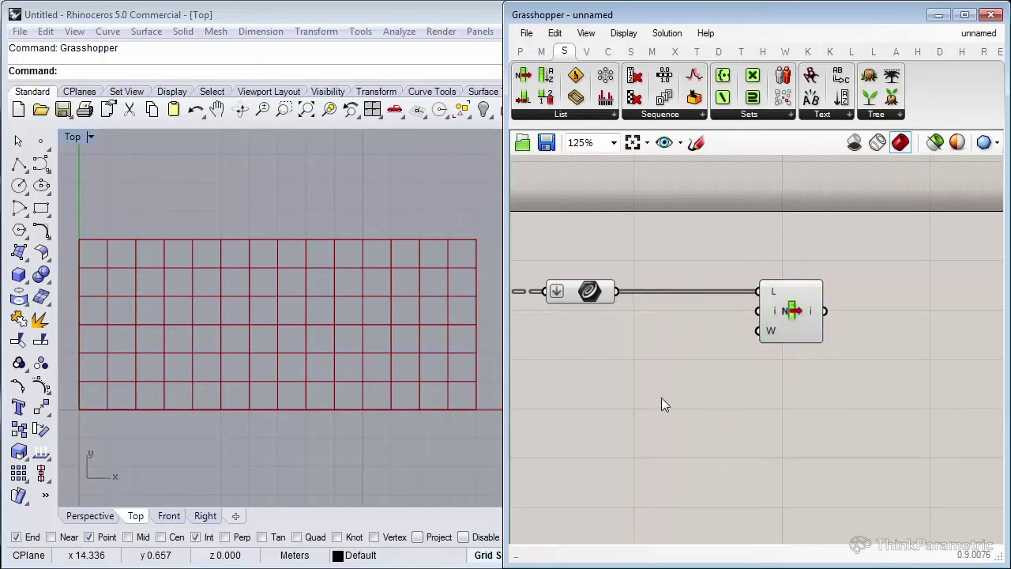
Create a Number Slider set to 23 and wire it to List Item's index input.
double_click(661, 399)
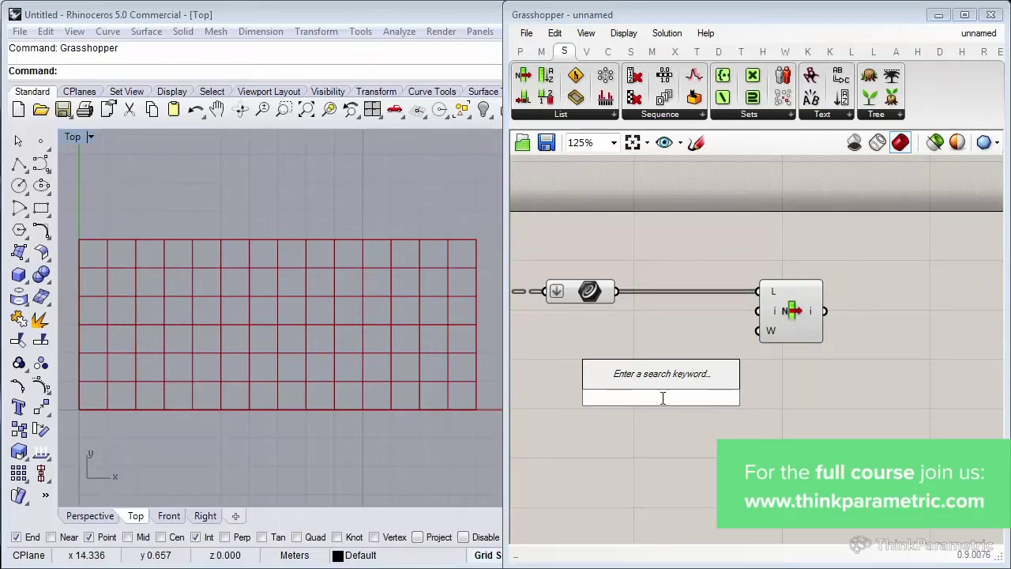
type("23")
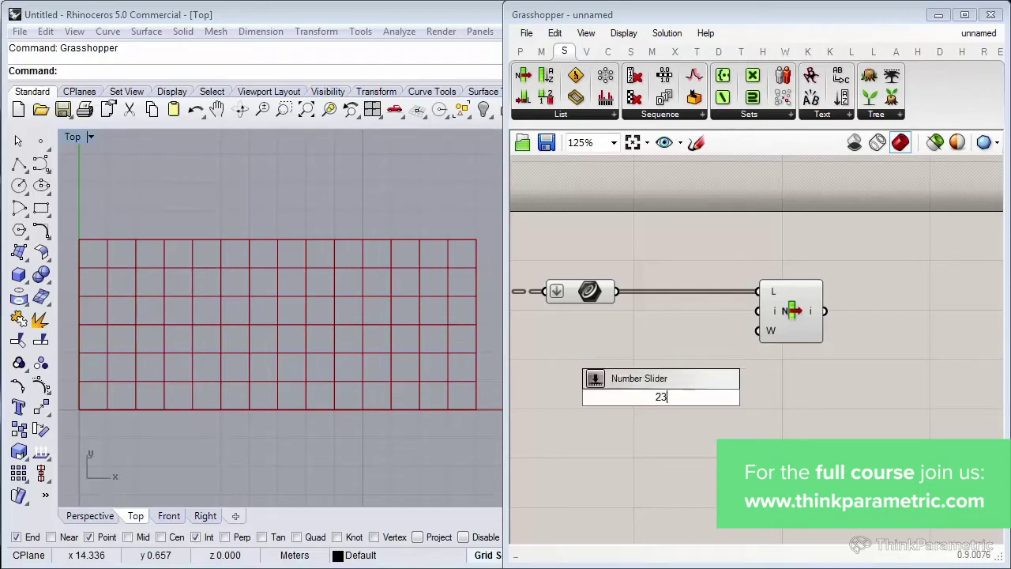
key("Return")
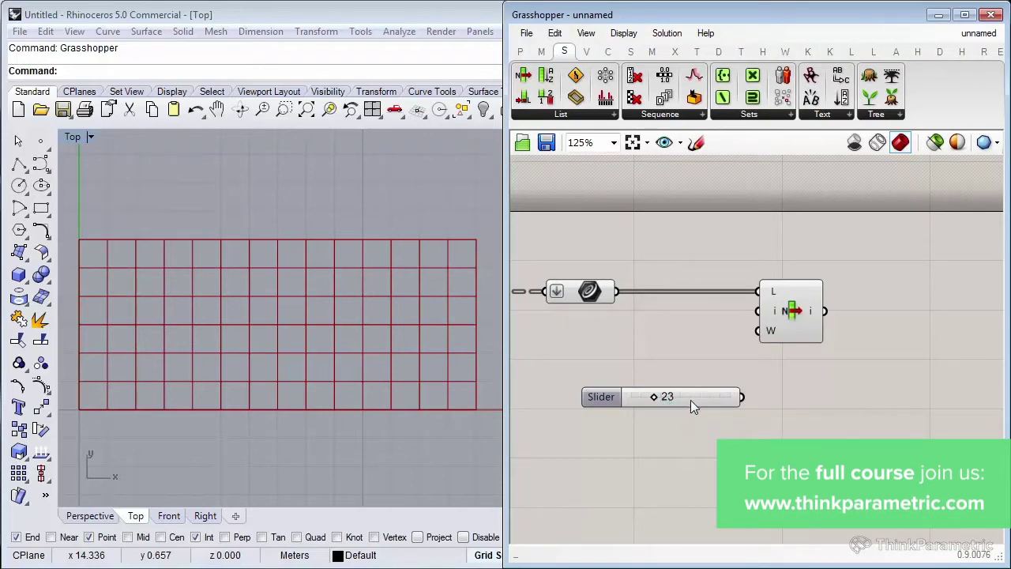
left_click_drag(691, 400, 674, 376)
left_click_drag(760, 311, 709, 355)
Turn off the Curve parameter's preview so only the picked cell shows.
left_click(591, 295)
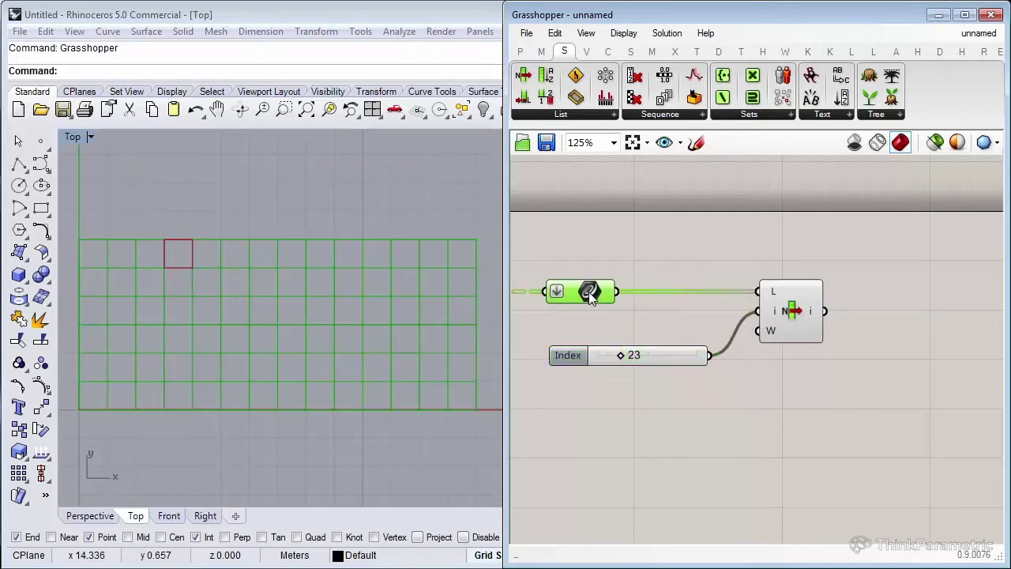
middle_click(620, 308)
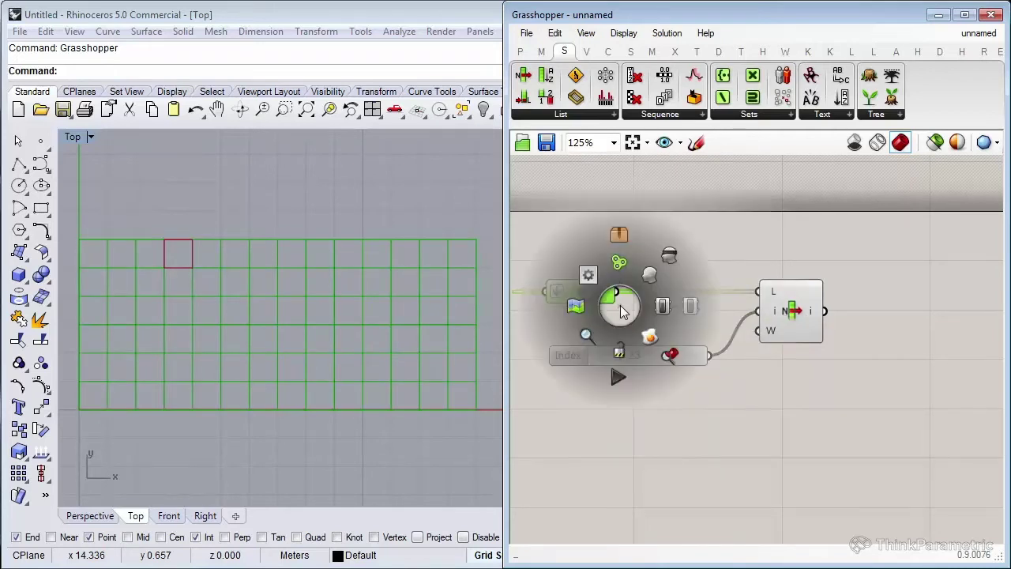
left_click(675, 257)
left_click_drag(669, 359, 651, 360)
Turn off List Item's wrapping and try index values 21 and 29.
right_click(774, 338)
mouse_move(826, 444)
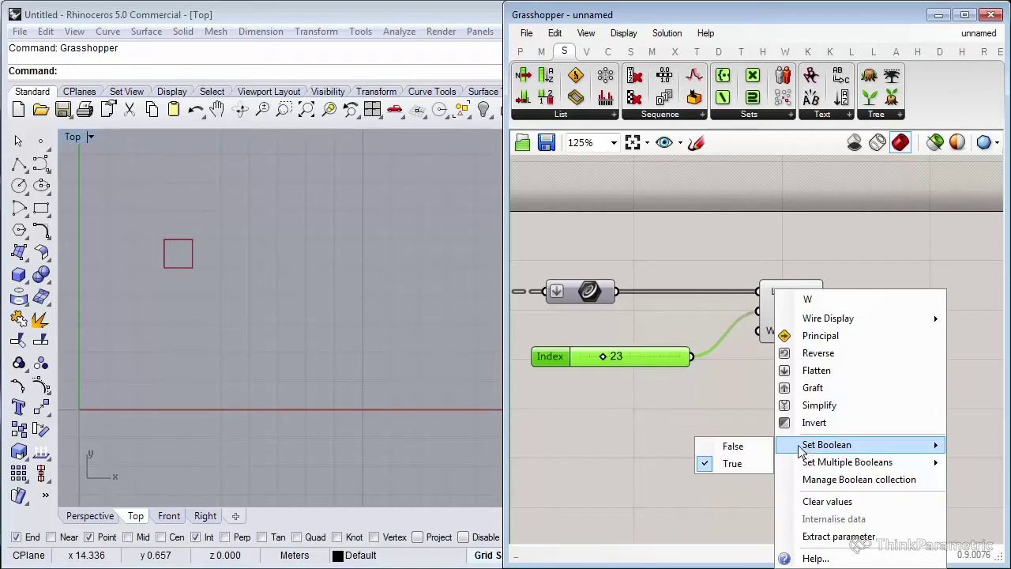
left_click(743, 448)
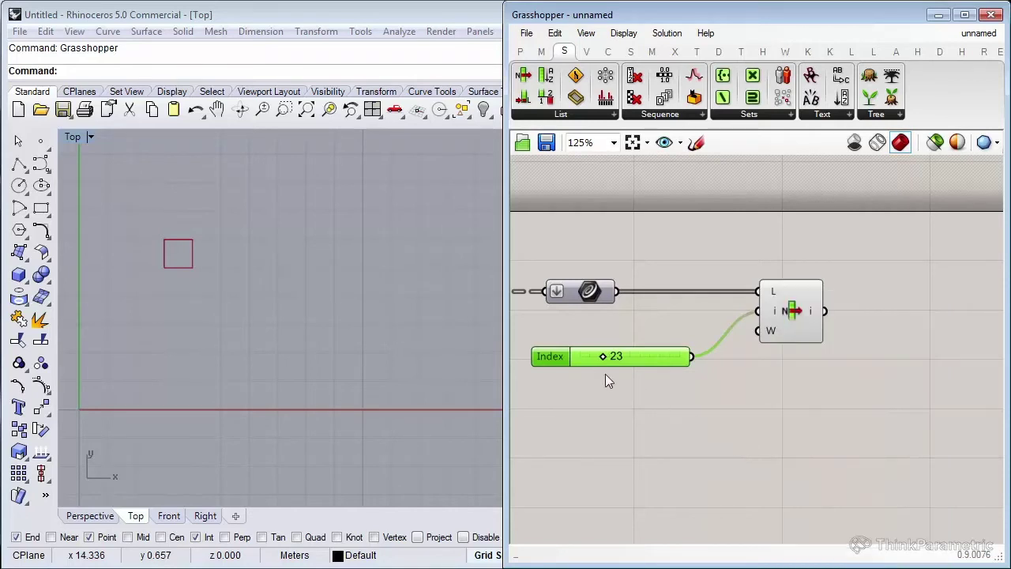
mouse_move(600, 356)
left_mouse_down()
mouse_move(584, 357)
mouse_move(606, 363)
left_mouse_up()
left_click(585, 295)
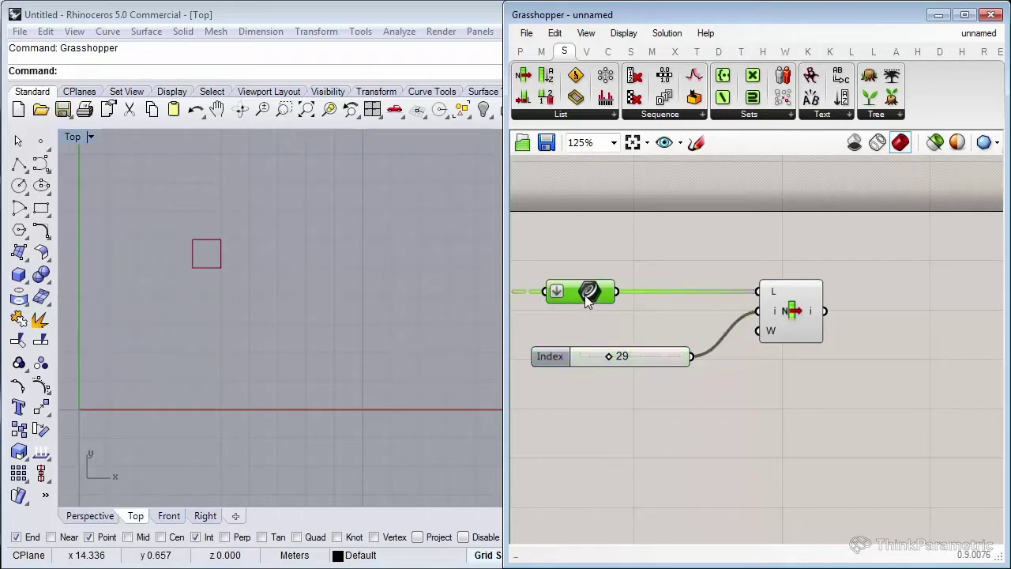
Show the full curve grid preview again and push the index to 84, past the list end.
middle_click(628, 307)
left_click(659, 277)
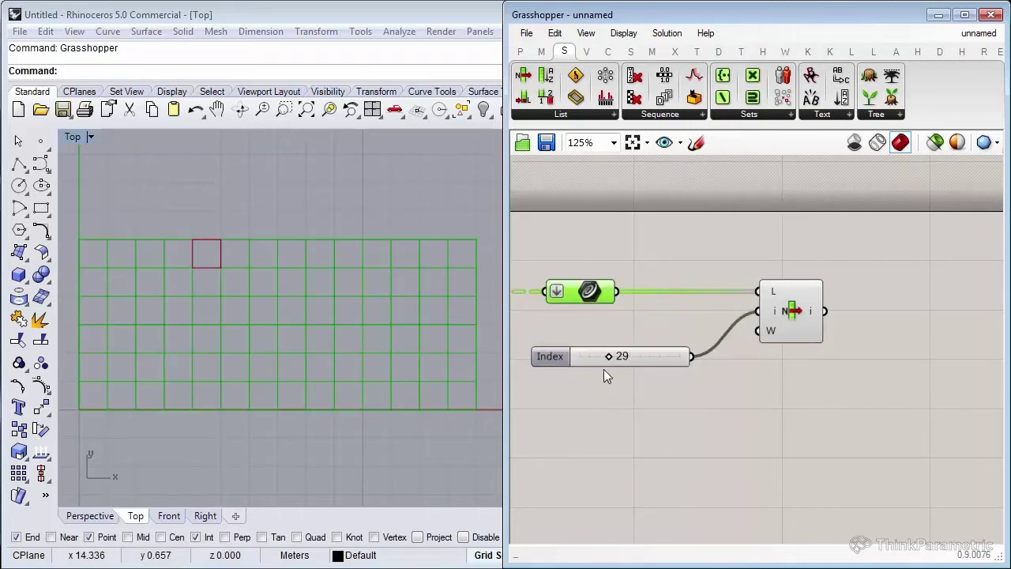
left_click_drag(609, 359, 662, 355)
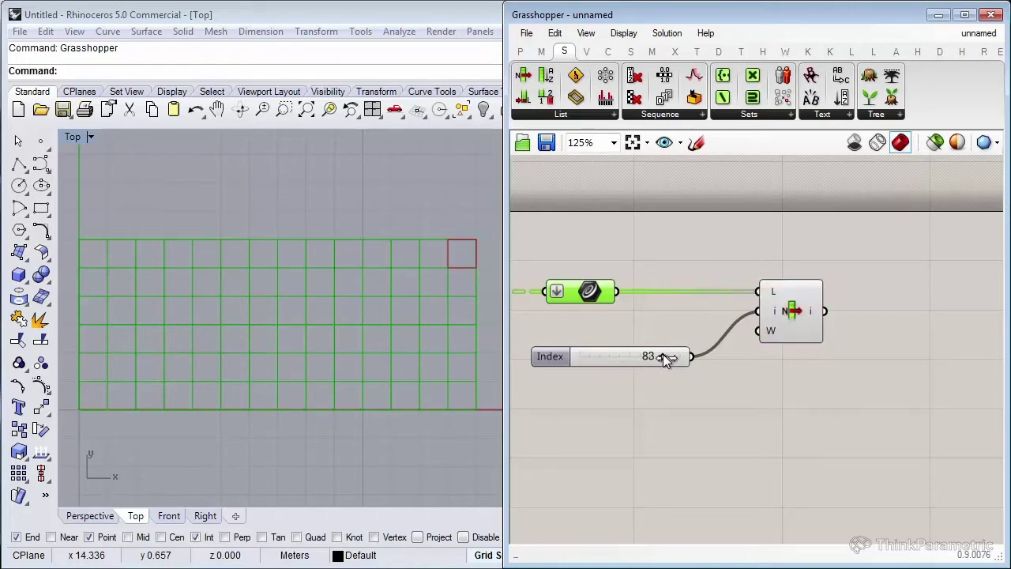
left_click_drag(664, 354, 665, 354)
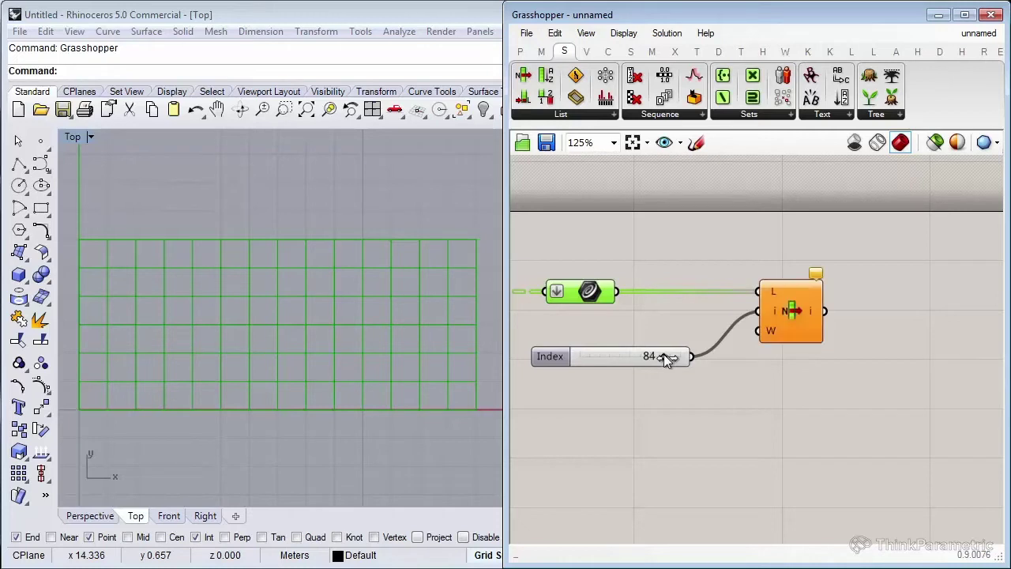
Rearrange List Item and its slider, then set the index to 68.
left_click(623, 418)
right_click_drag(625, 415, 633, 347)
left_click_drag(647, 292, 593, 345)
mouse_move(783, 263)
left_mouse_down()
mouse_move(725, 299)
mouse_move(731, 289)
left_mouse_up()
left_click(600, 345)
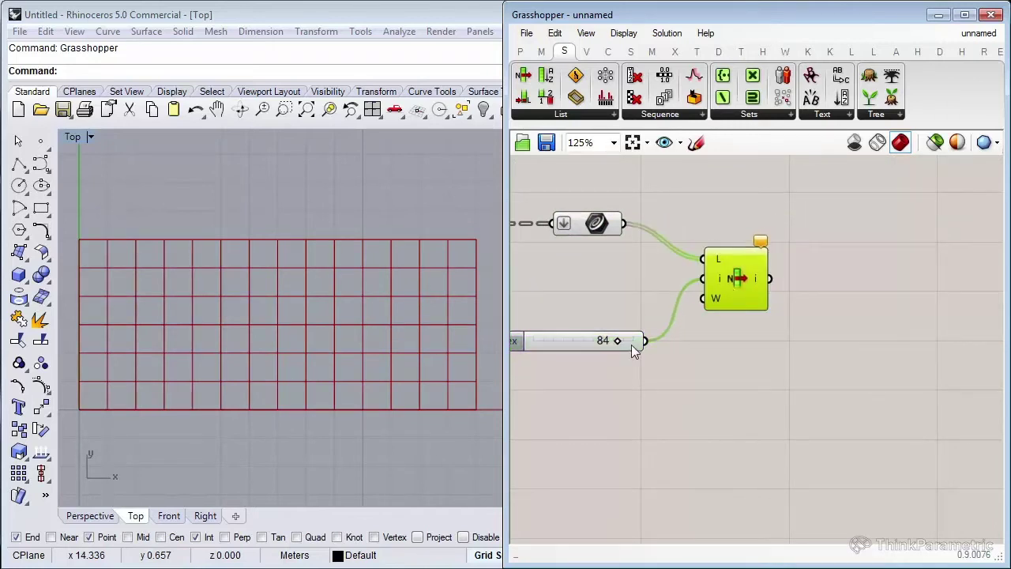
left_click_drag(618, 341, 601, 342)
left_click(638, 247)
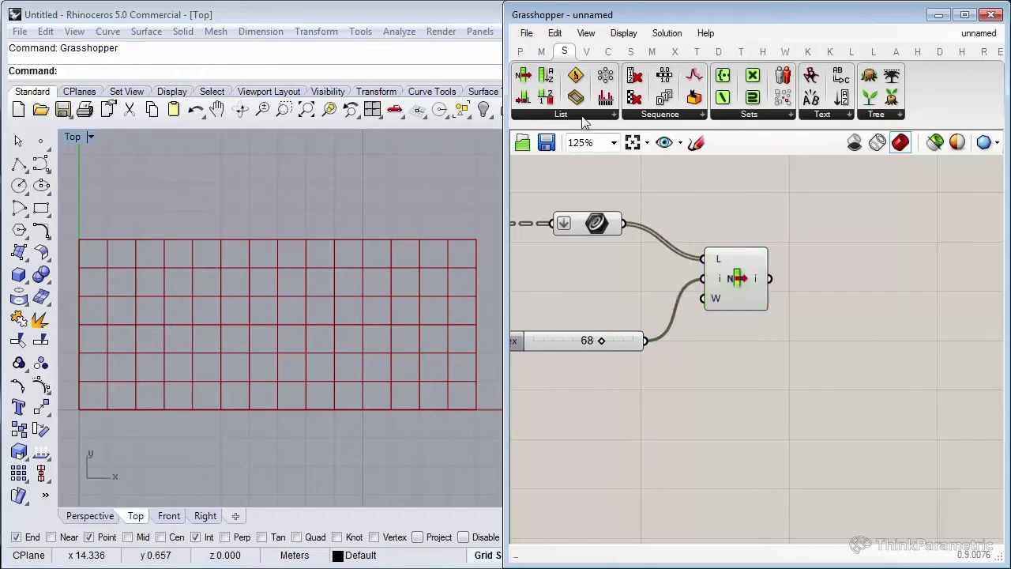
Place a Replace Items component from the Sets > List dropdown.
left_click(582, 116)
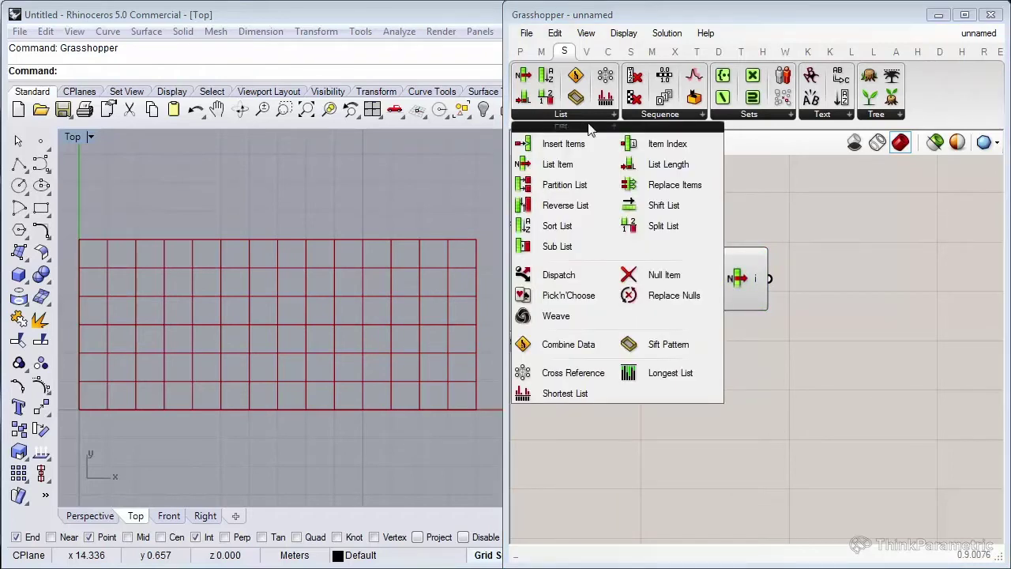
left_click_drag(673, 185, 934, 346)
right_click_drag(934, 346, 825, 367)
scroll(765, 360, "down", 2)
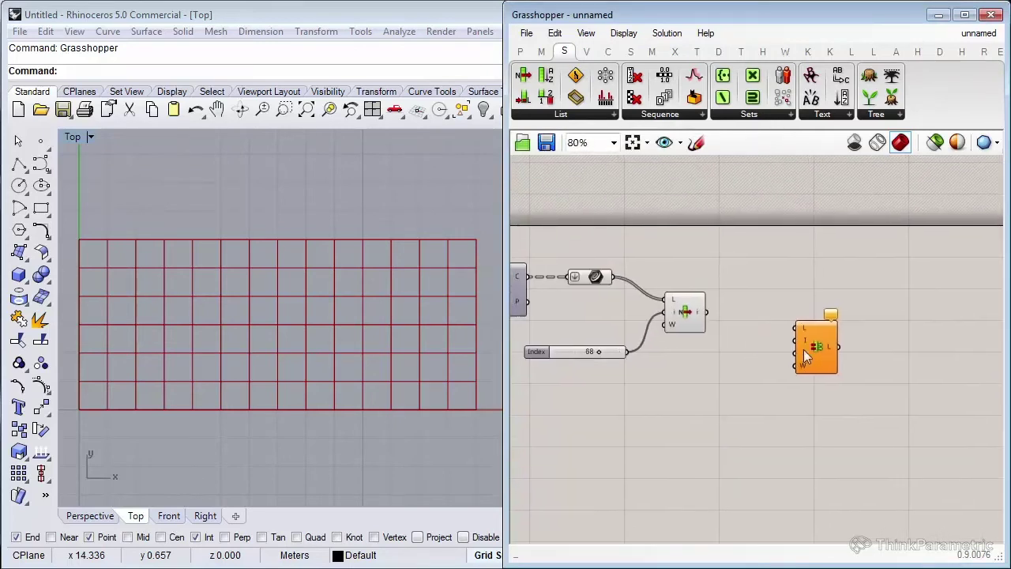
left_click_drag(803, 349, 914, 325)
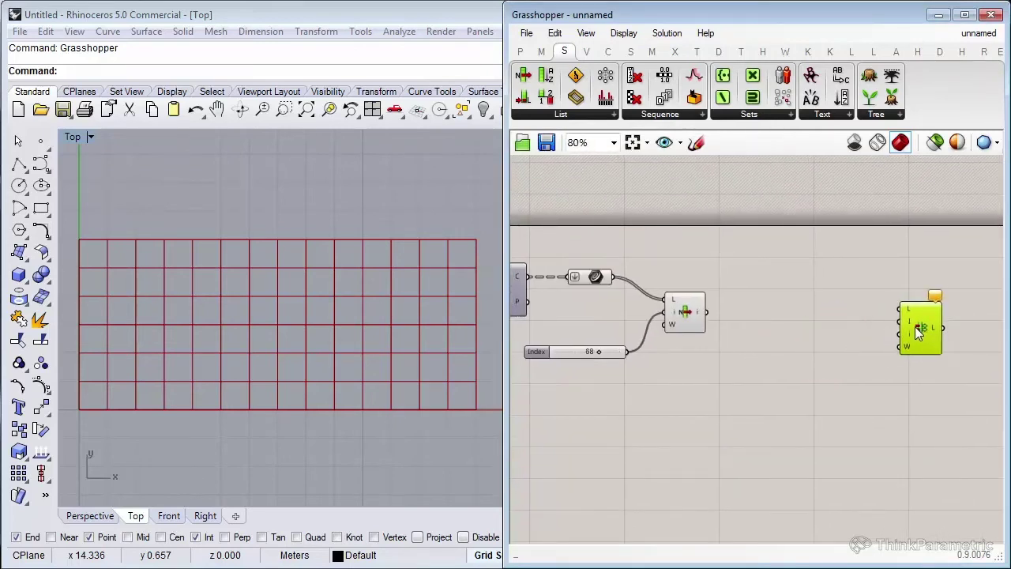
Place an Item Index component below Replace Items and arrange both.
left_click(599, 117)
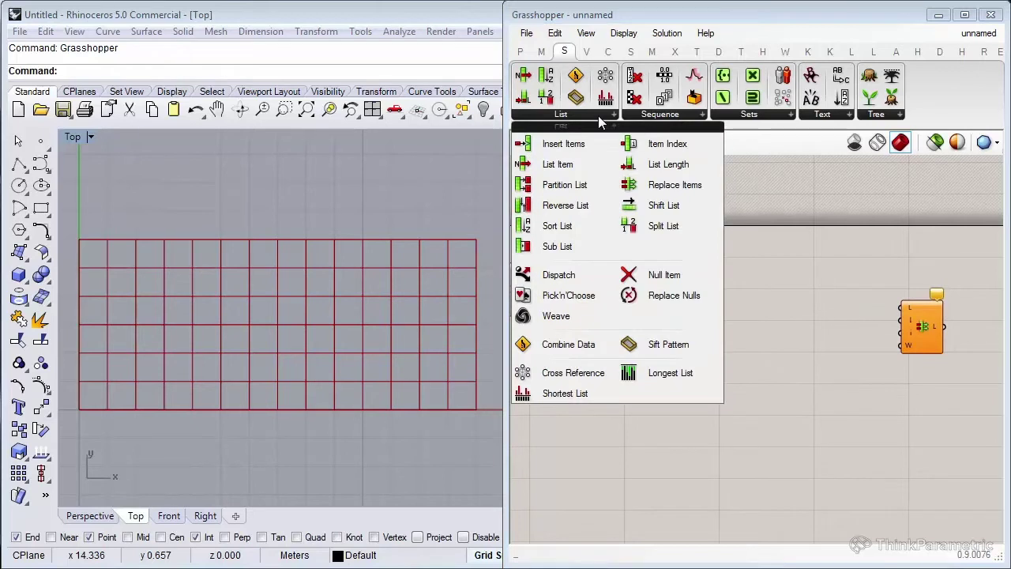
left_click(667, 143)
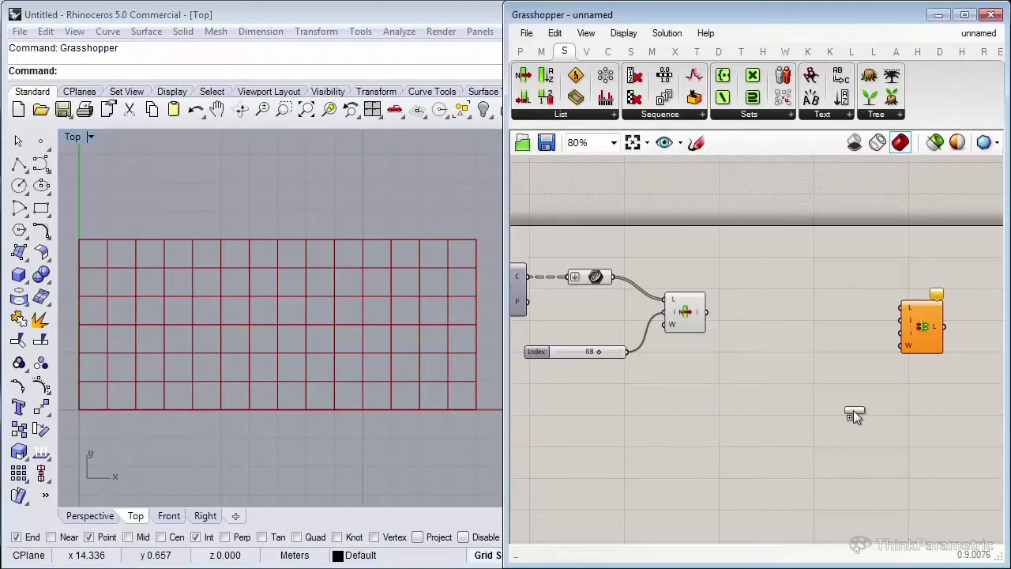
left_click(903, 404)
left_click_drag(886, 400, 915, 407)
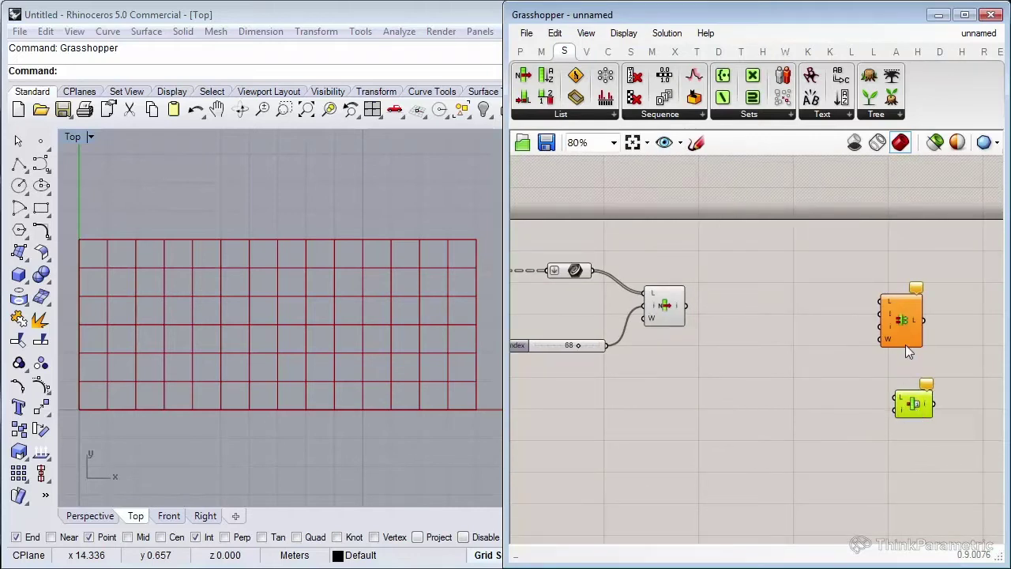
left_click_drag(905, 343, 916, 351)
left_click(903, 275)
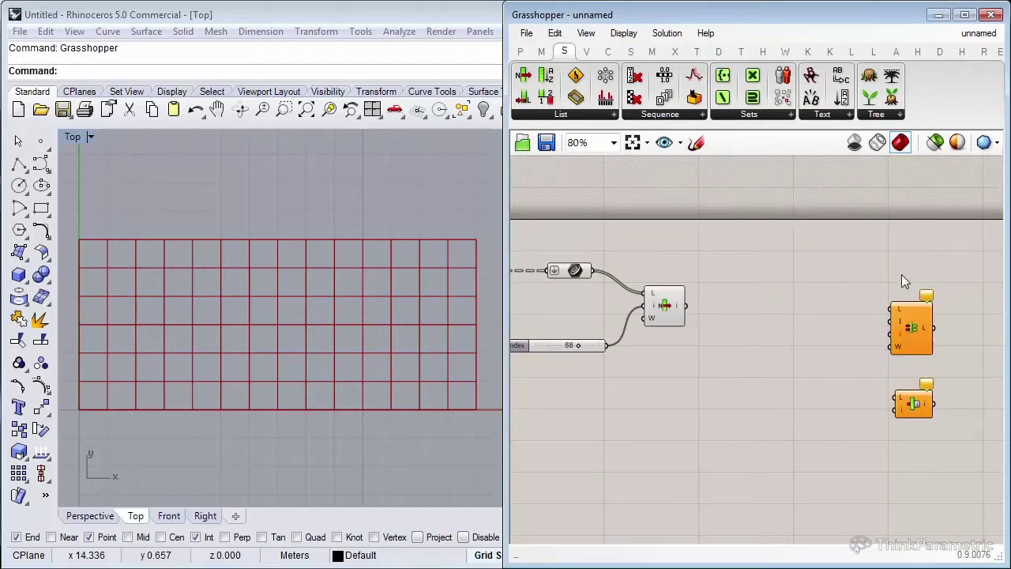
right_click_drag(590, 373, 609, 372)
scroll(609, 372, "up", 2)
Set the Index slider to 48 so List Item picks a bottom-row grid cell.
left_click(584, 220)
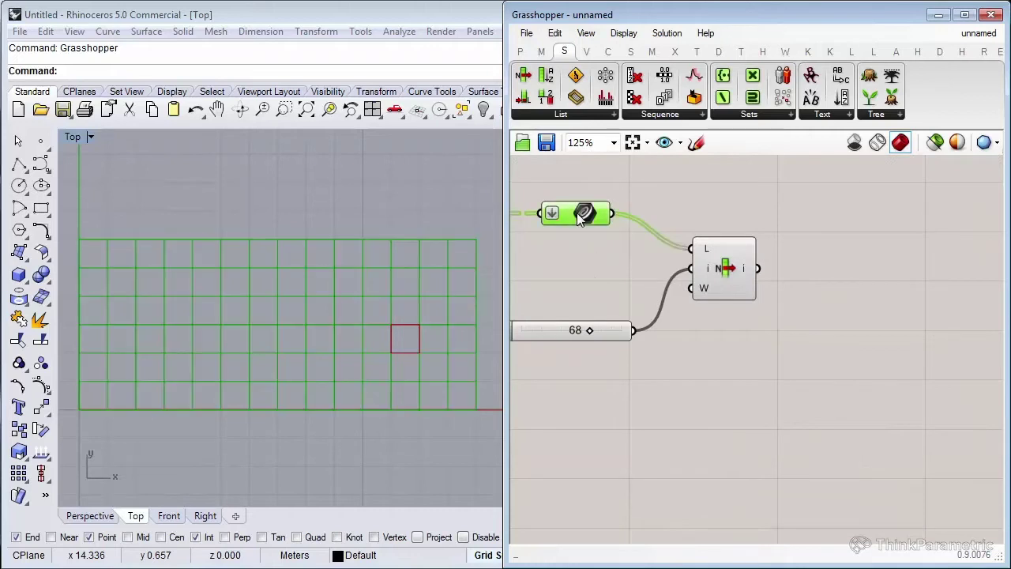
left_click_drag(588, 332, 570, 330)
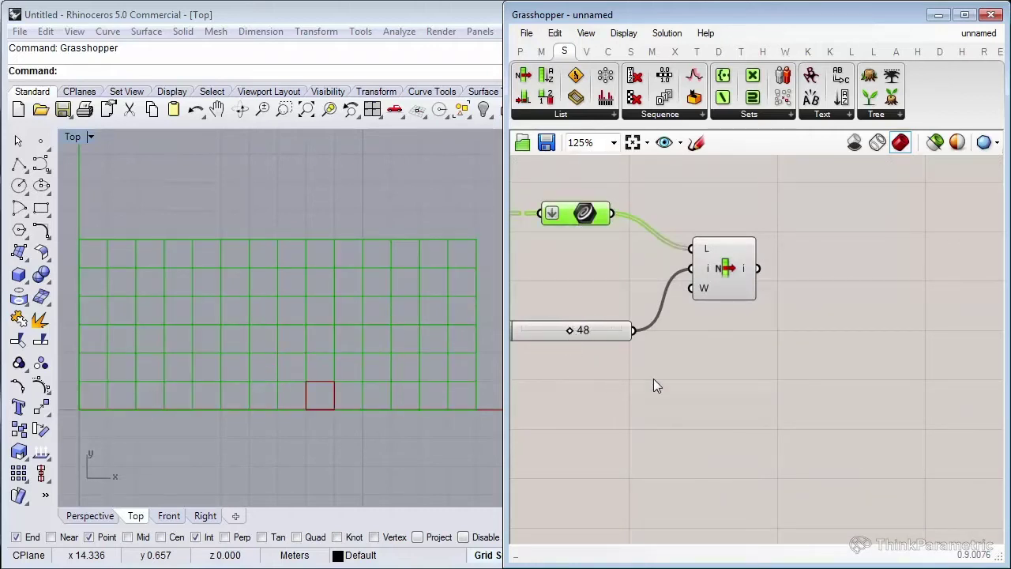
right_click_drag(888, 318, 787, 337)
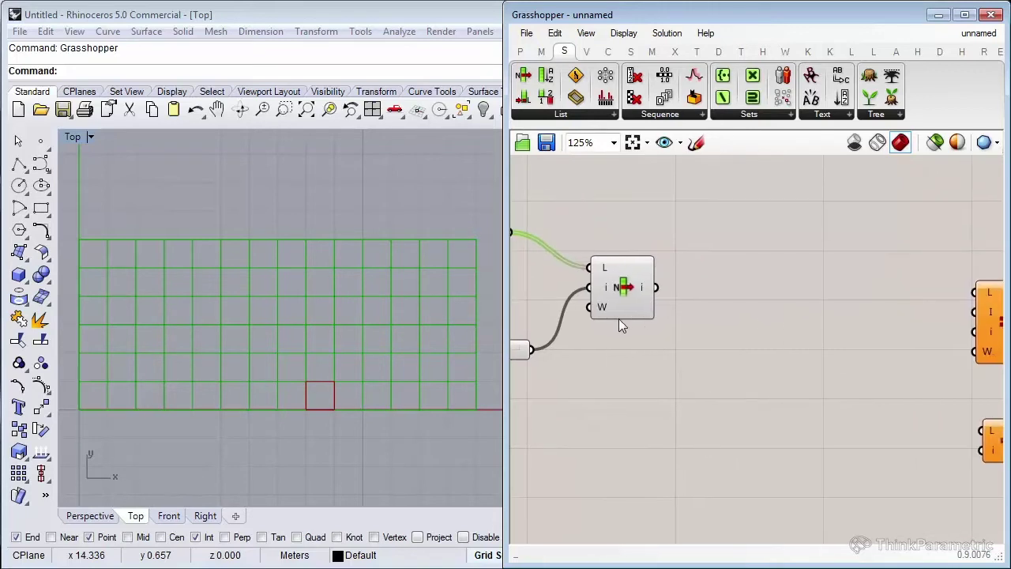
right_click_drag(619, 318, 643, 323)
left_click(644, 316)
left_click(527, 348)
left_click(647, 296)
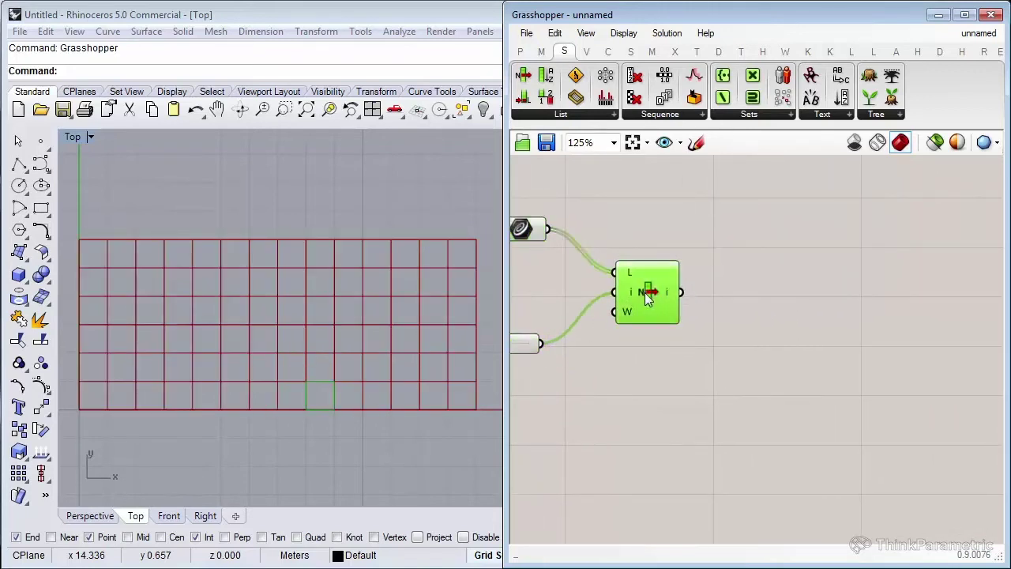
Add a Polygon Center component via 'pol' and wire List Item's picked cell into its P input.
double_click(783, 312)
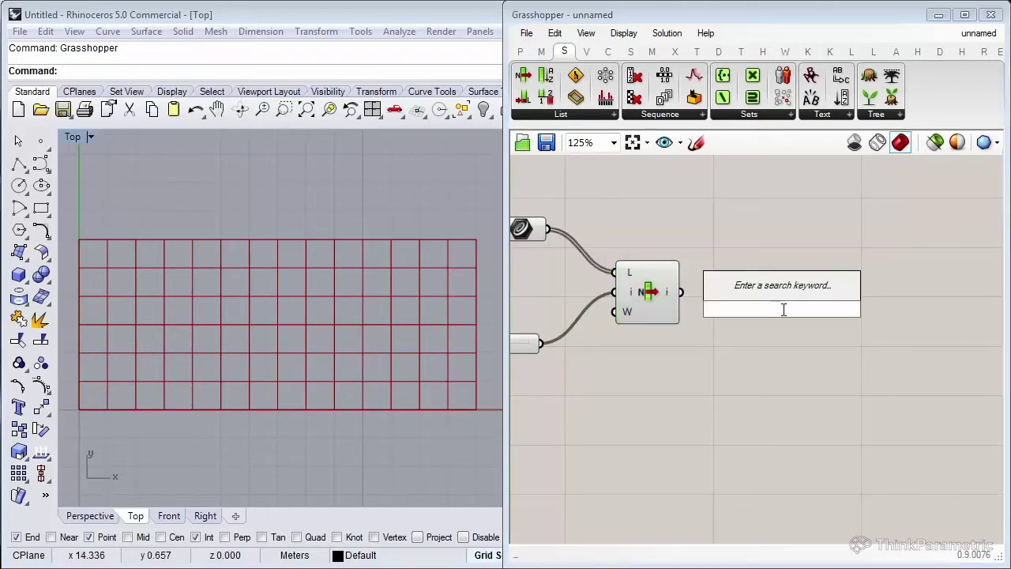
type("pol")
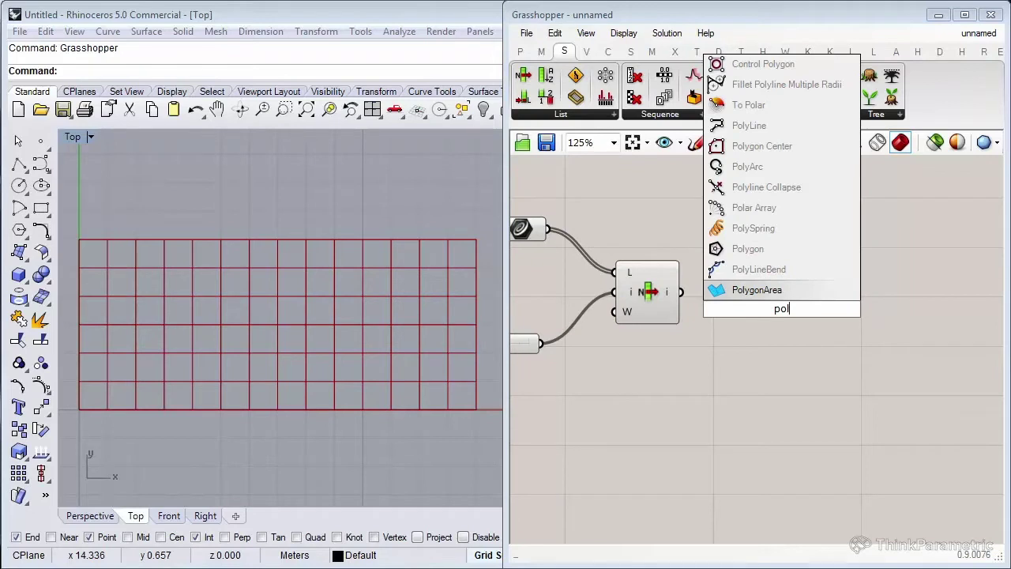
left_click(774, 145)
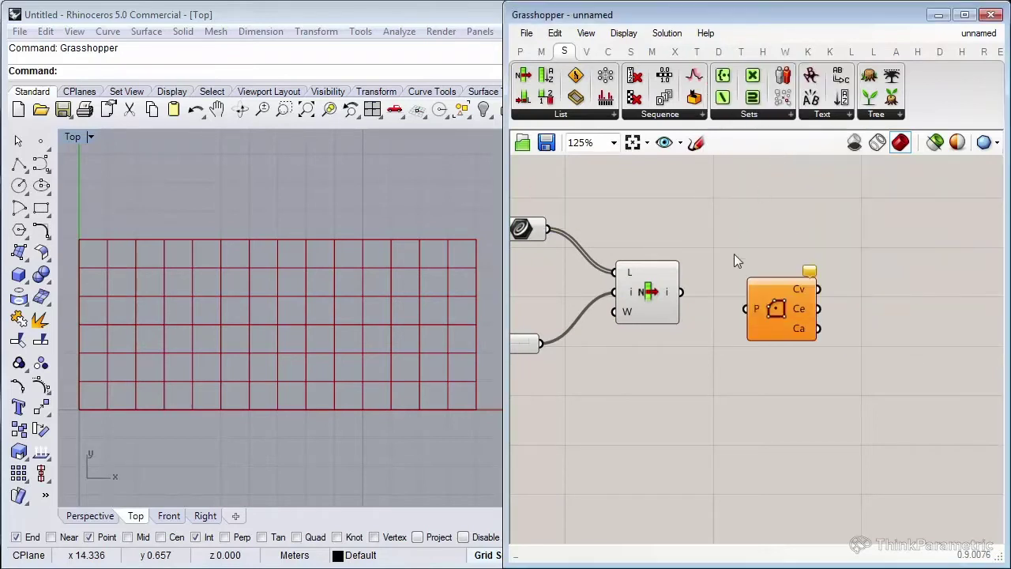
mouse_move(681, 294)
left_mouse_down()
mouse_move(746, 309)
mouse_move(741, 316)
left_mouse_up()
left_click(632, 311)
right_click_drag(809, 337, 770, 316)
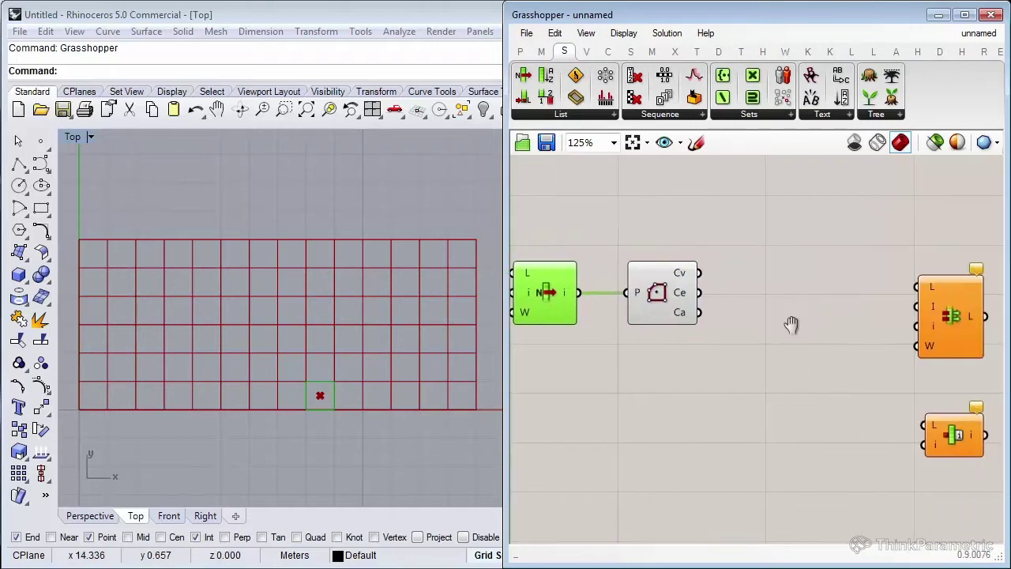
Place a Scale component via 'sca' and arrange it beside List Item and Polygon Center.
double_click(770, 310)
type("sc")
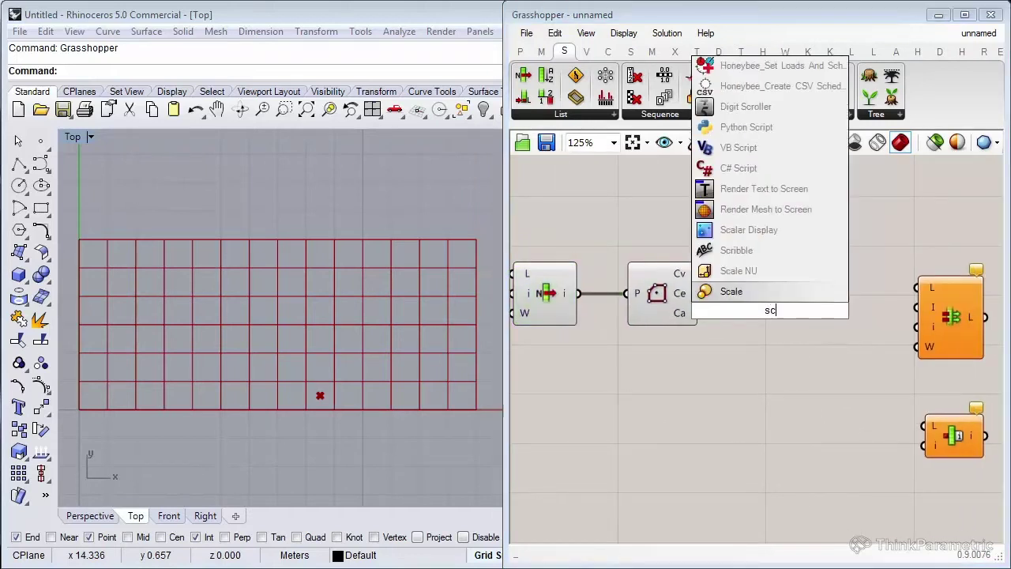
type("a")
left_click(774, 291)
right_click_drag(855, 347, 842, 305)
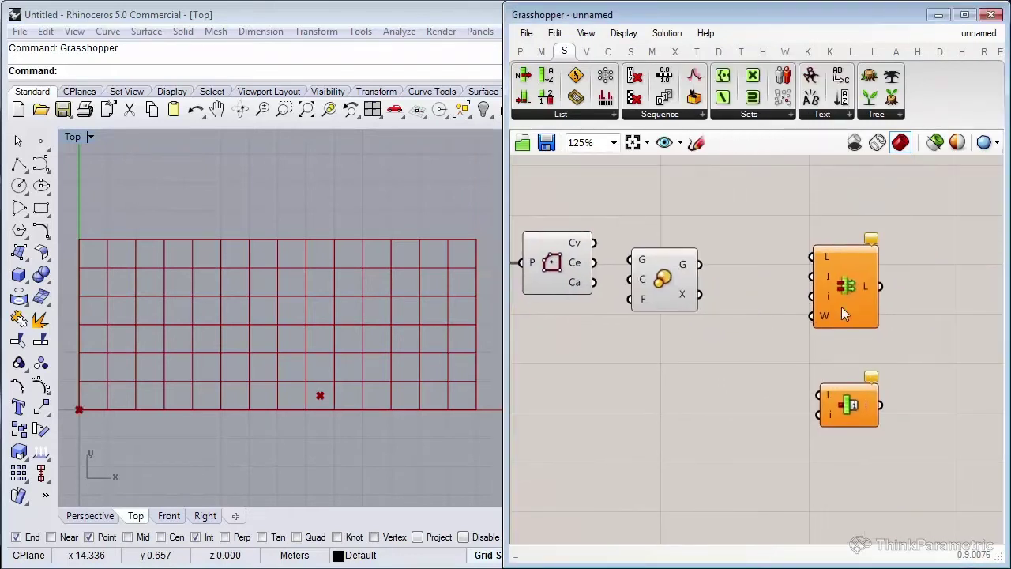
scroll(802, 255, "down", 2)
left_click_drag(803, 255, 928, 418)
left_click_drag(846, 292, 901, 292)
left_click(670, 300)
scroll(670, 300, "up", 1)
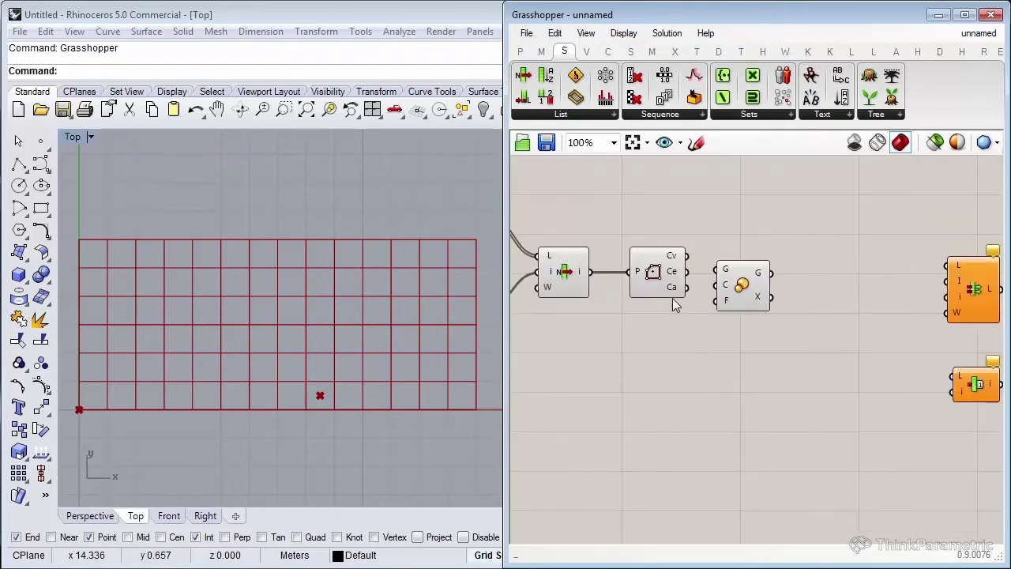
left_click_drag(577, 283, 574, 292)
left_click_drag(657, 280, 645, 286)
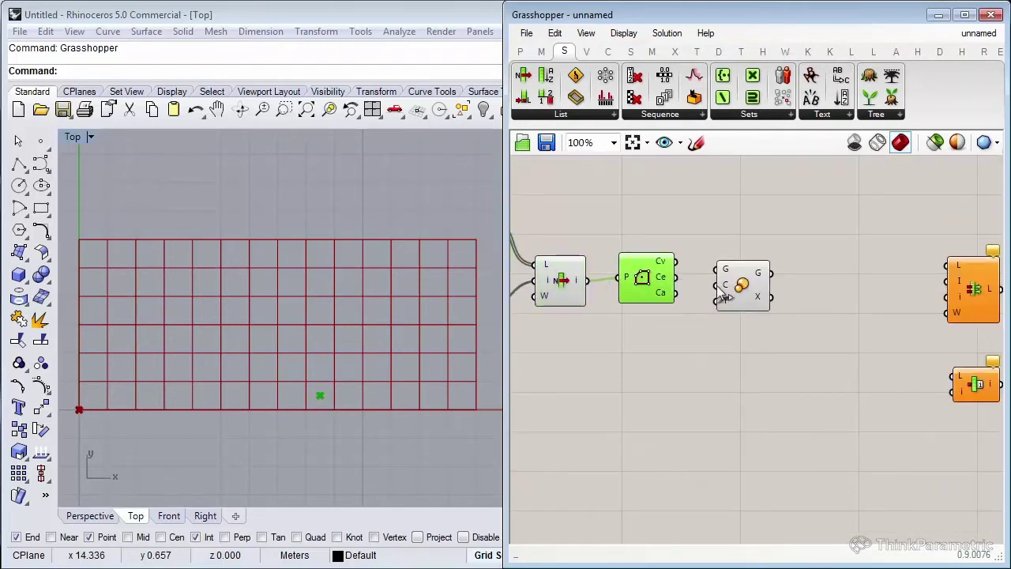
left_click_drag(747, 291, 776, 283)
scroll(766, 288, "up", 1)
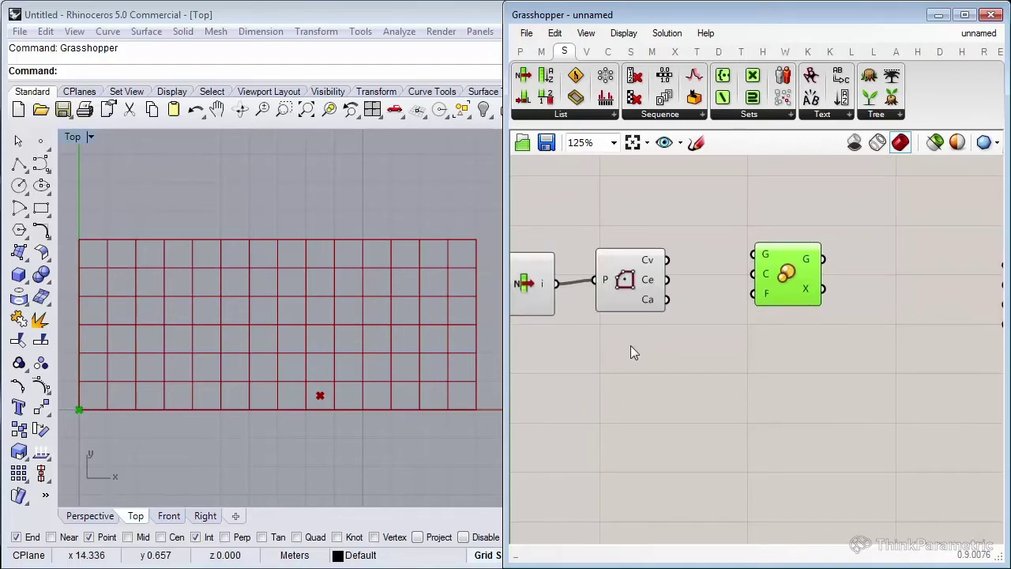
Wire the picked cell into Scale's G input and Polygon Center's centre into its C input.
left_click(633, 316)
right_click_drag(632, 316, 669, 315)
left_click(559, 271)
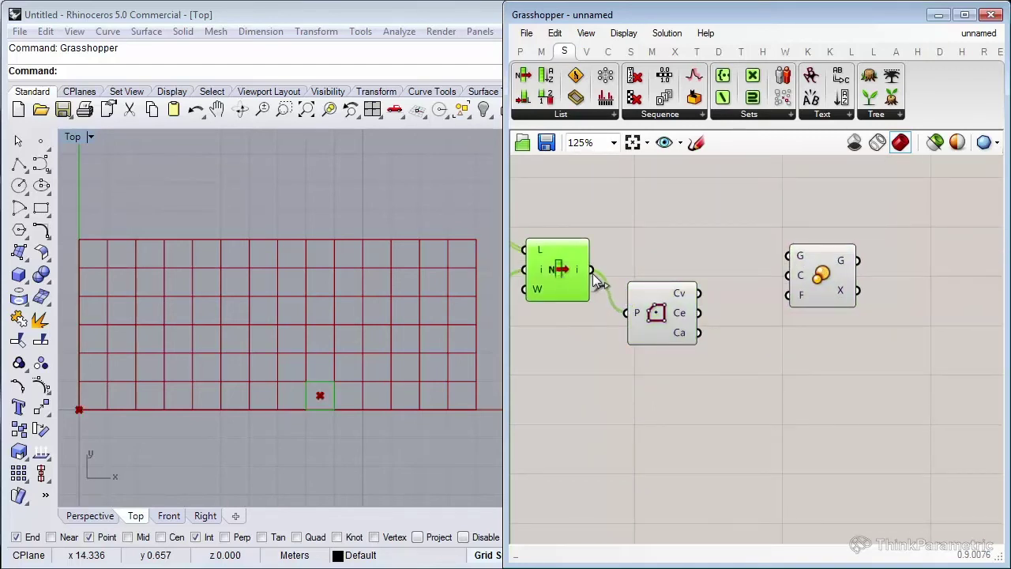
right_click_drag(591, 272, 636, 282)
scroll(636, 282, "down", 1)
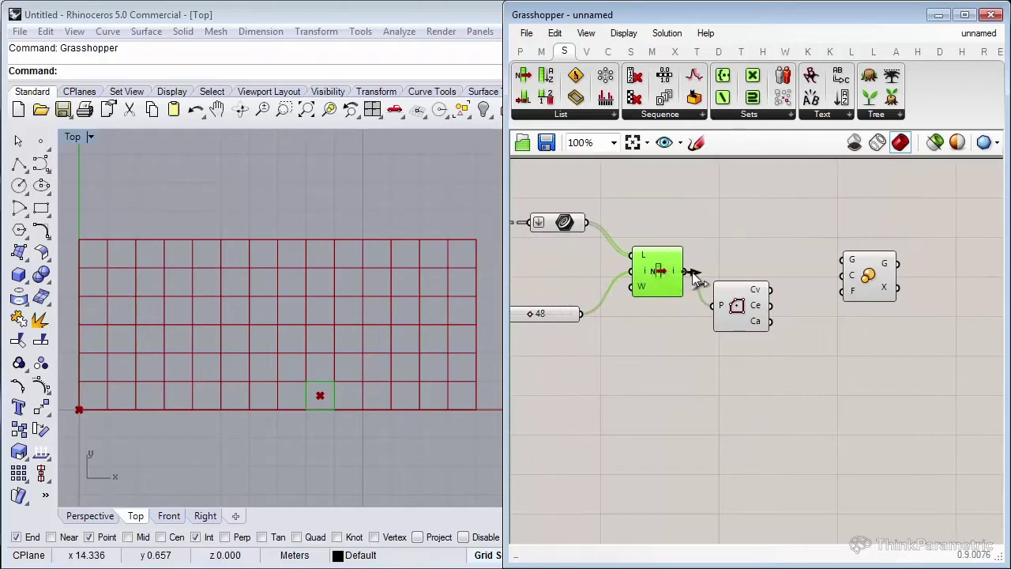
left_click_drag(697, 274, 843, 261)
right_click_drag(860, 289, 845, 296)
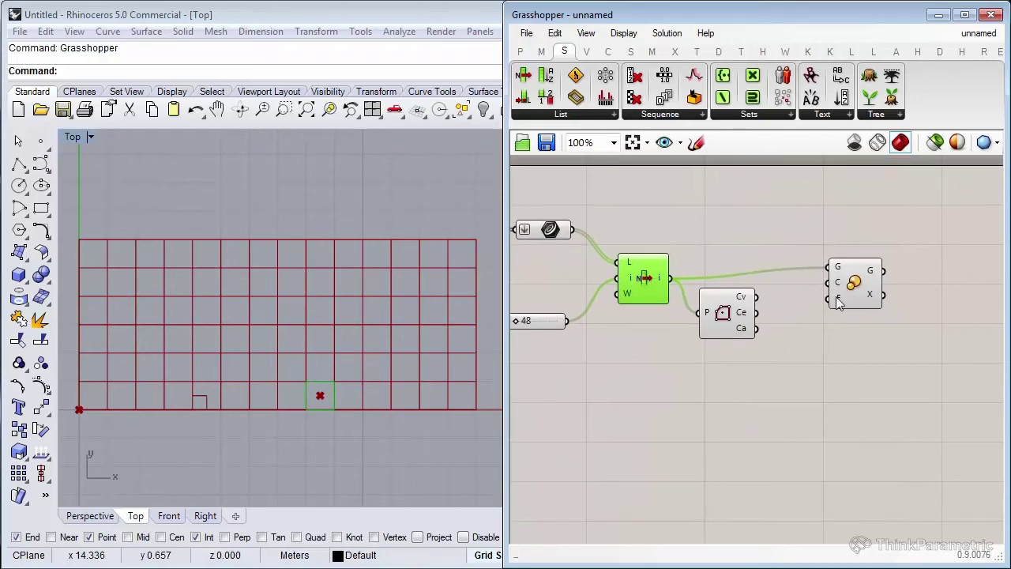
left_click(844, 293)
scroll(846, 293, "up", 1)
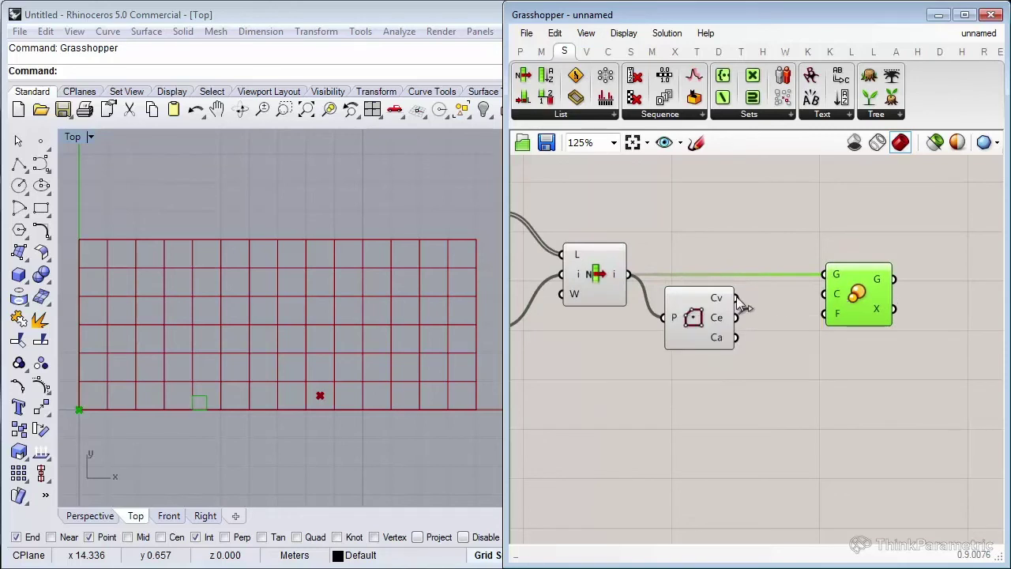
mouse_move(736, 296)
left_mouse_down()
mouse_move(825, 294)
mouse_move(856, 312)
left_mouse_up()
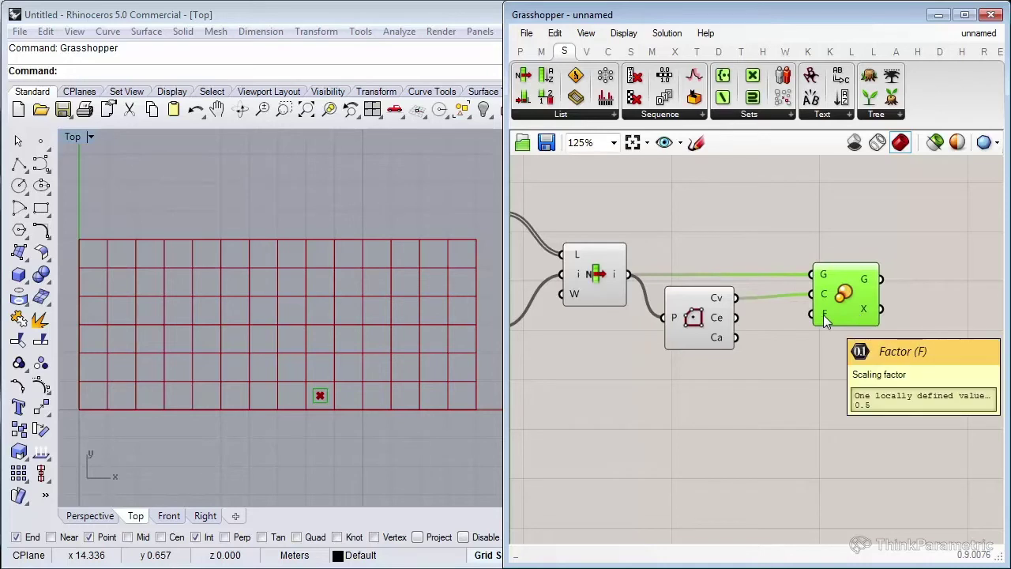
Add a Number Slider set to 0.5 and wire it into Scale's F input.
double_click(712, 432)
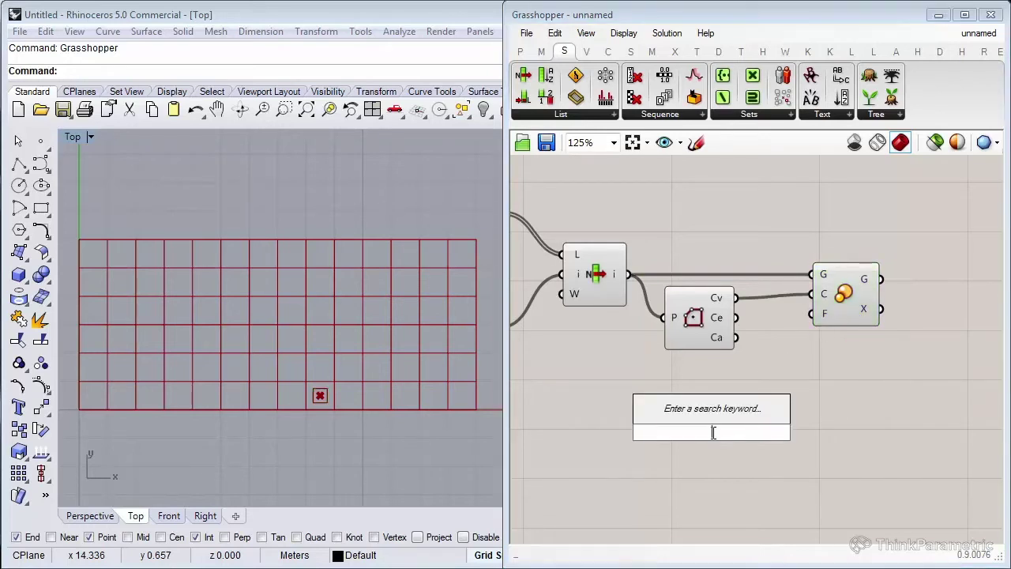
type("slider")
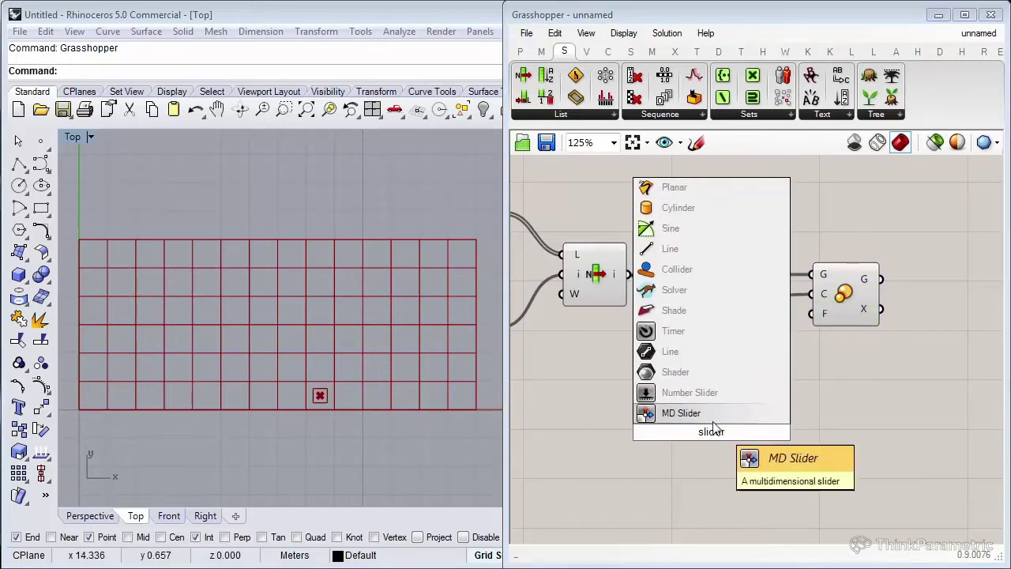
left_click(718, 394)
mouse_move(814, 316)
left_mouse_down()
mouse_move(788, 430)
mouse_move(712, 388)
mouse_move(725, 386)
left_mouse_up()
double_click(755, 390)
type("0.5")
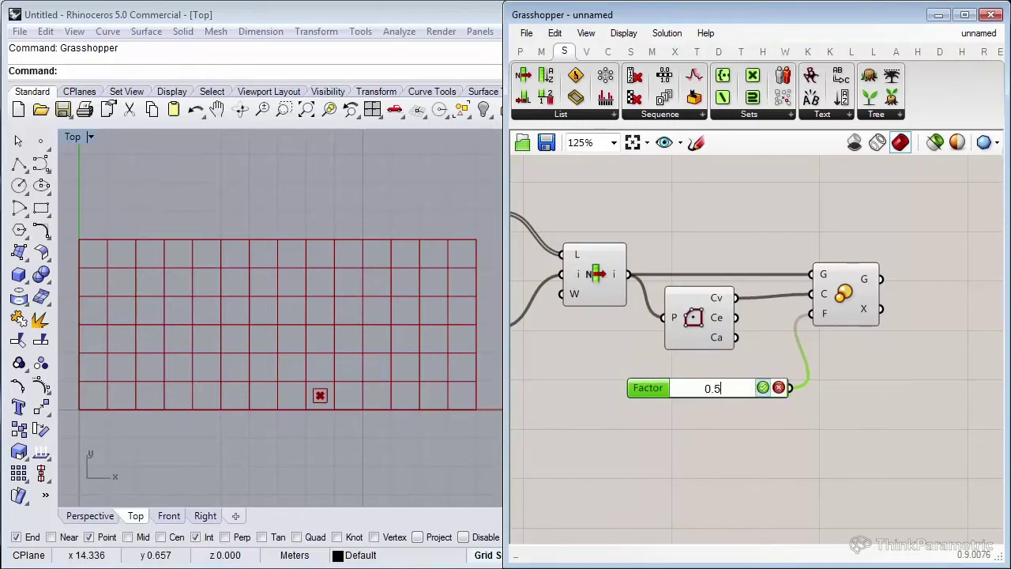
key("Return")
Hide Polygon Center's preview point and nudge the Scale component into place.
left_click(712, 335)
middle_click(712, 335)
left_click(724, 318)
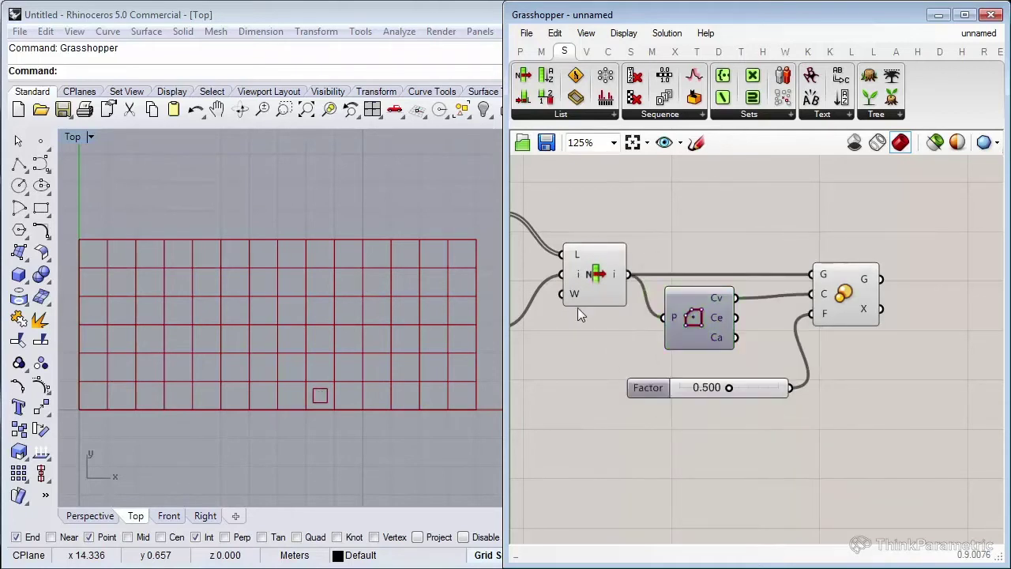
scroll(637, 354, "down", 1)
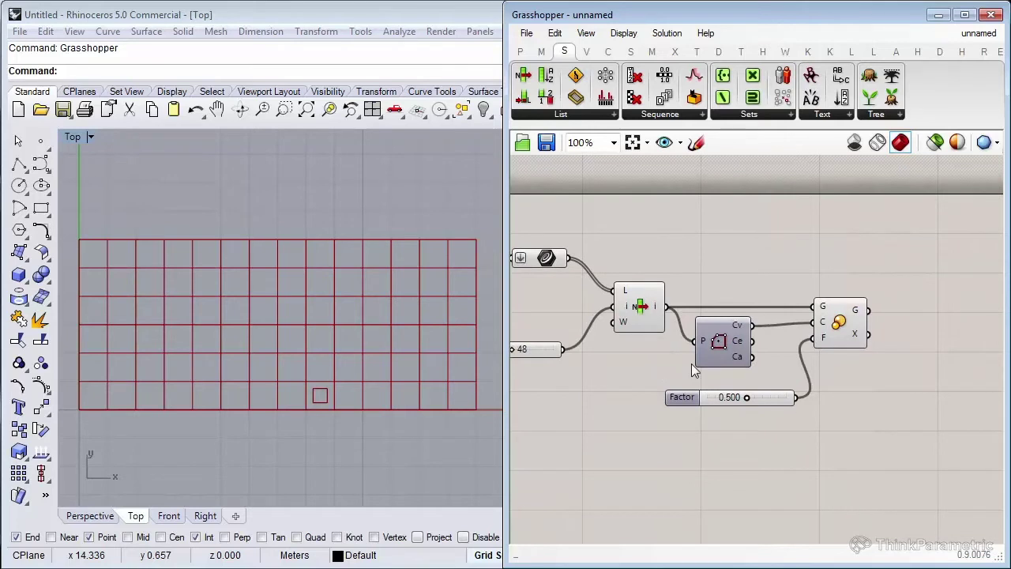
right_click_drag(573, 374, 596, 377)
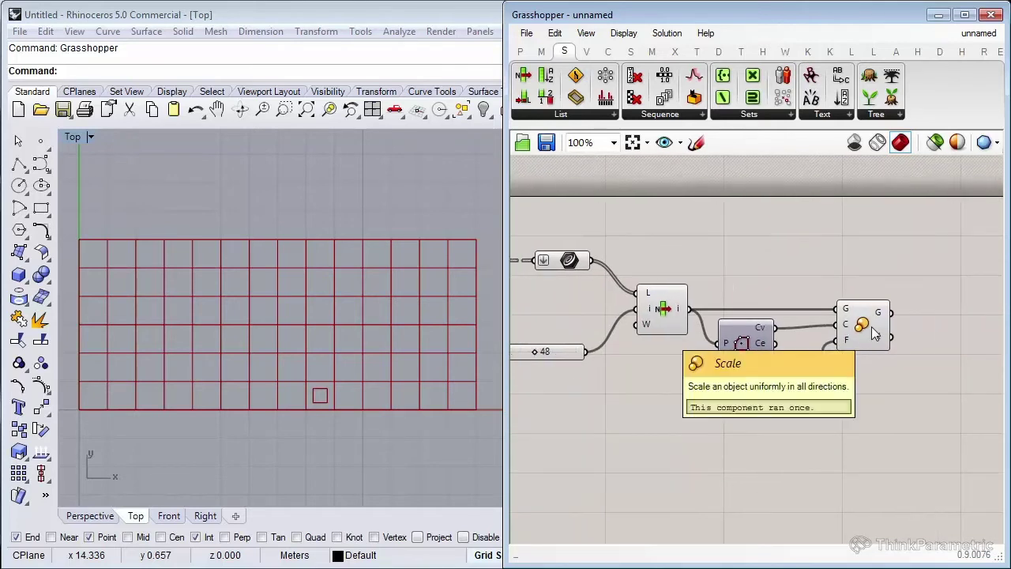
left_click_drag(875, 333, 860, 333)
left_click(804, 409)
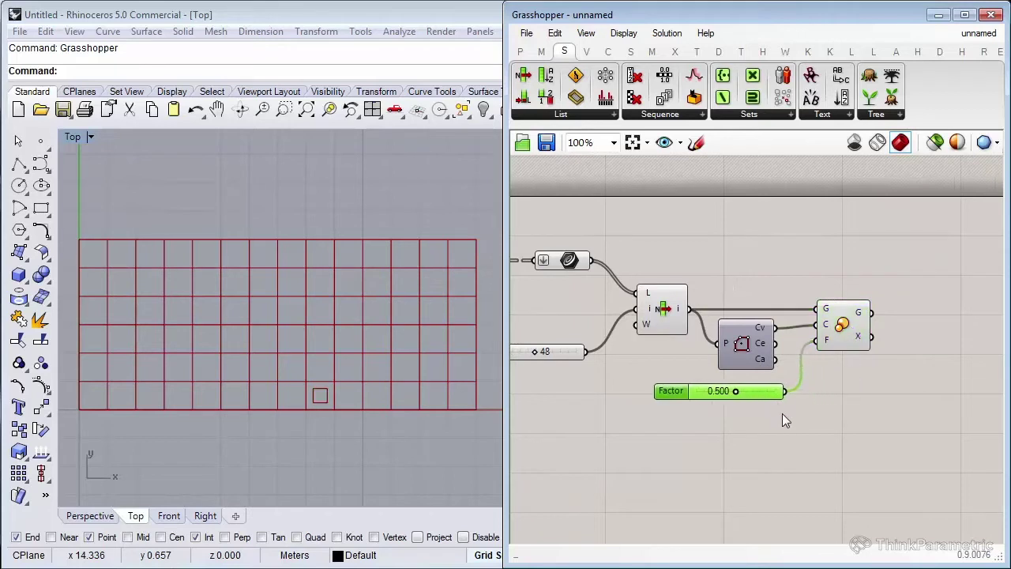
scroll(783, 415, "down", 1)
Wire the grid cells to Replace Items L, Scale's output to I, and index 48 to i.
left_click_drag(944, 325, 871, 302)
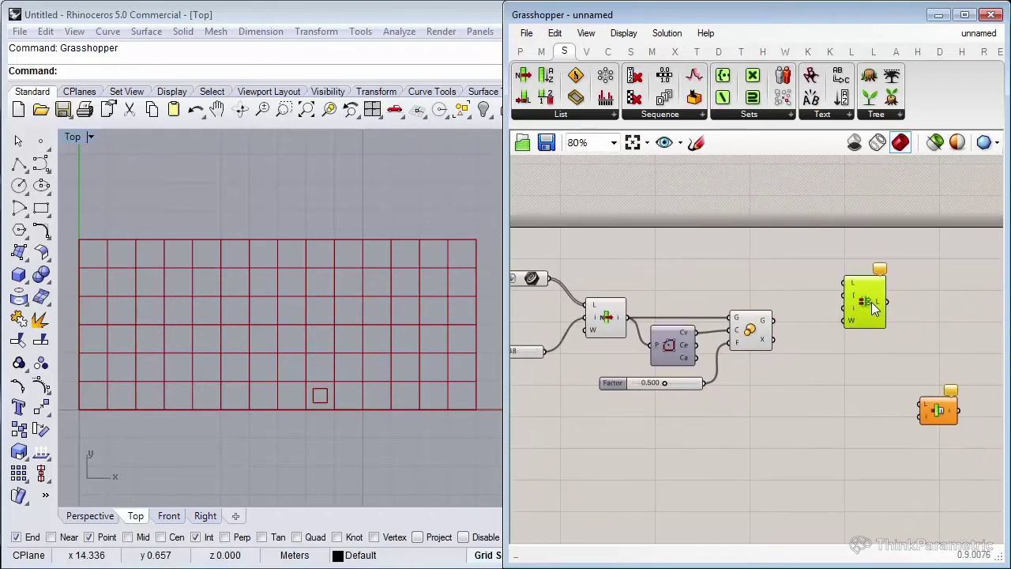
scroll(799, 335, "up", 1)
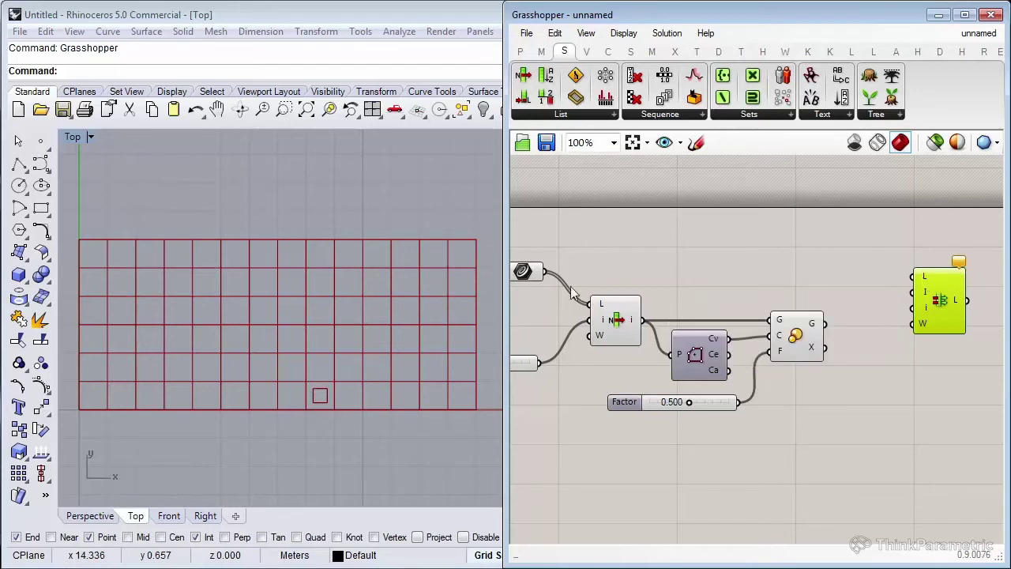
mouse_move(545, 271)
left_mouse_down()
mouse_move(648, 237)
mouse_move(917, 277)
mouse_move(938, 292)
left_mouse_up()
left_click(956, 341)
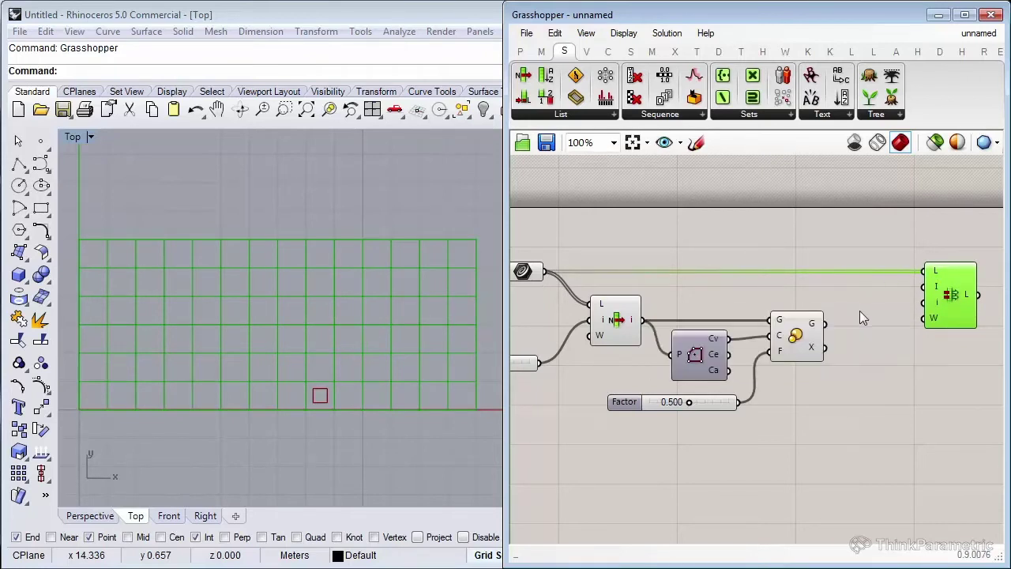
left_click(855, 317)
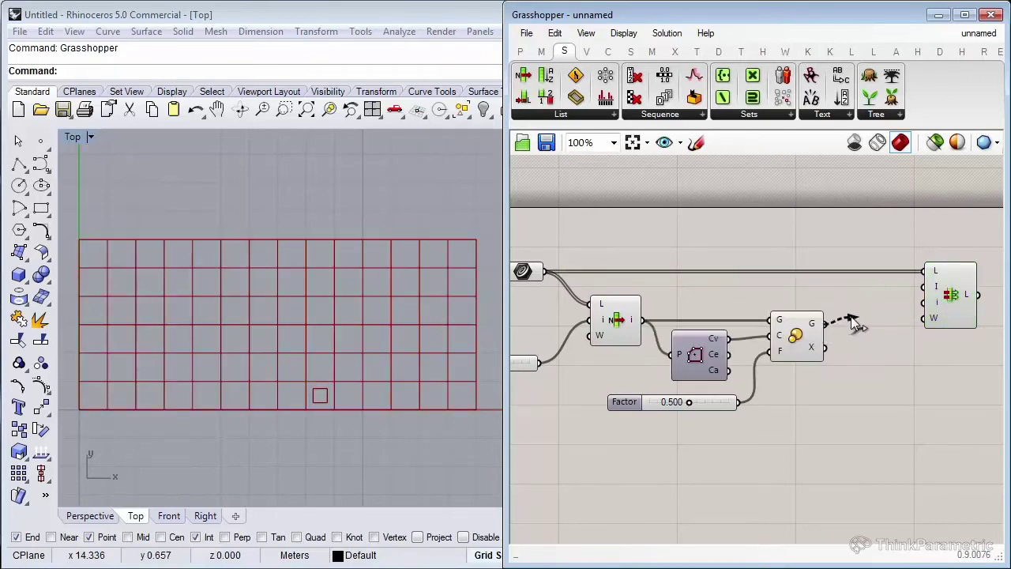
left_click_drag(863, 316, 923, 287)
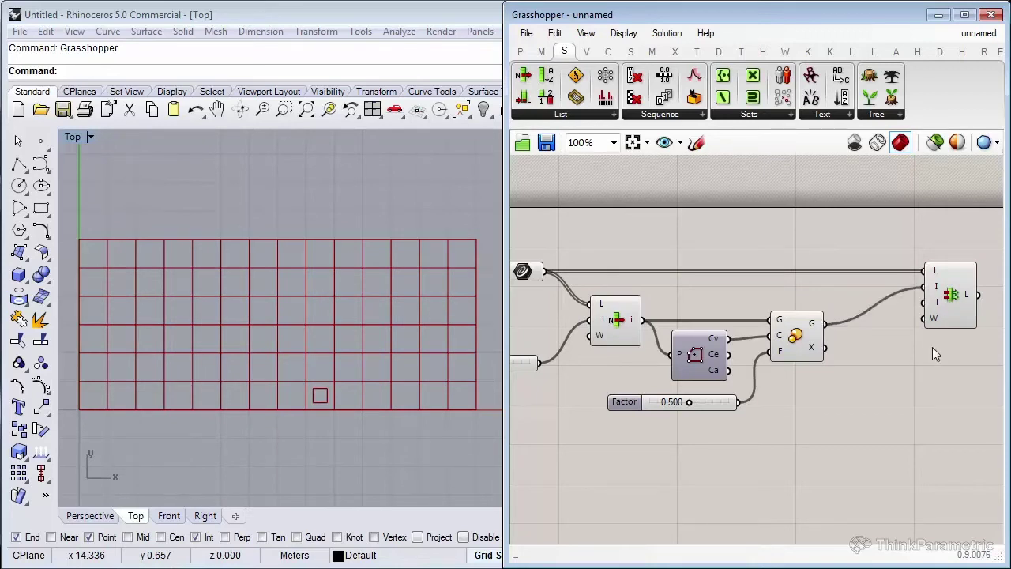
scroll(880, 369, "down", 1)
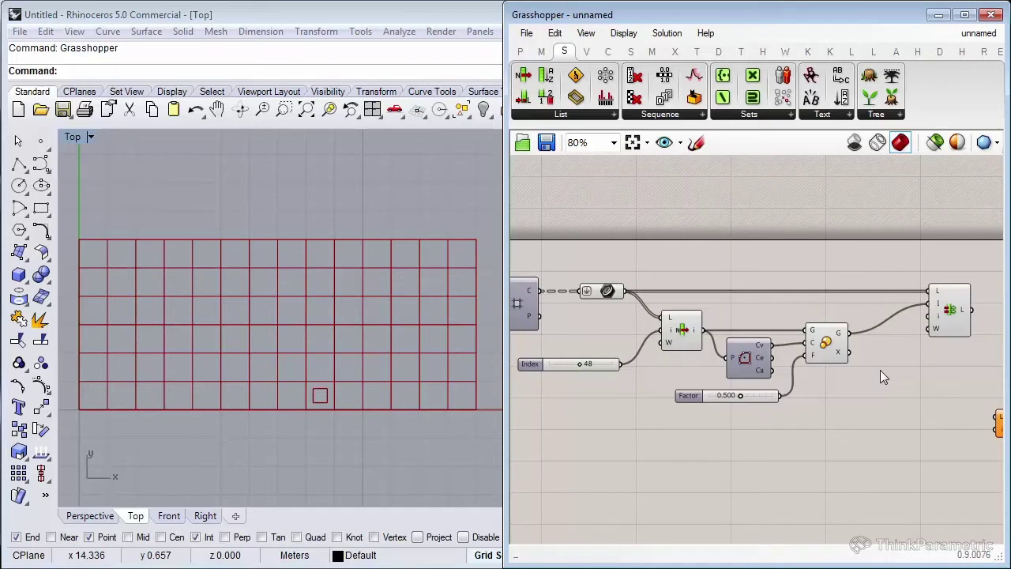
left_click_drag(621, 364, 925, 318)
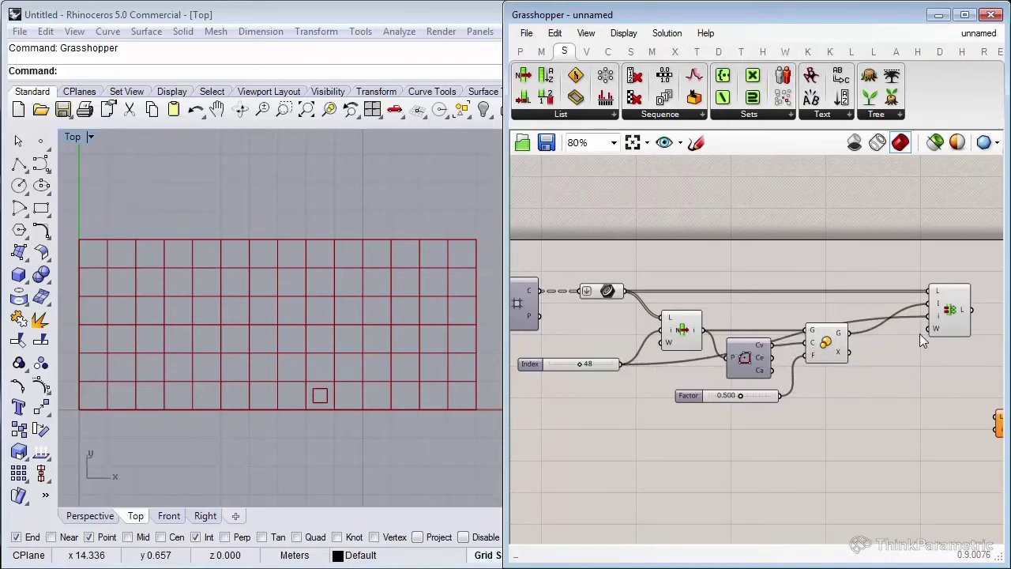
Preview Replace Items' 84-curve output with cell 48 swapped for its halved square.
right_click_drag(929, 397, 814, 378)
left_click(839, 316)
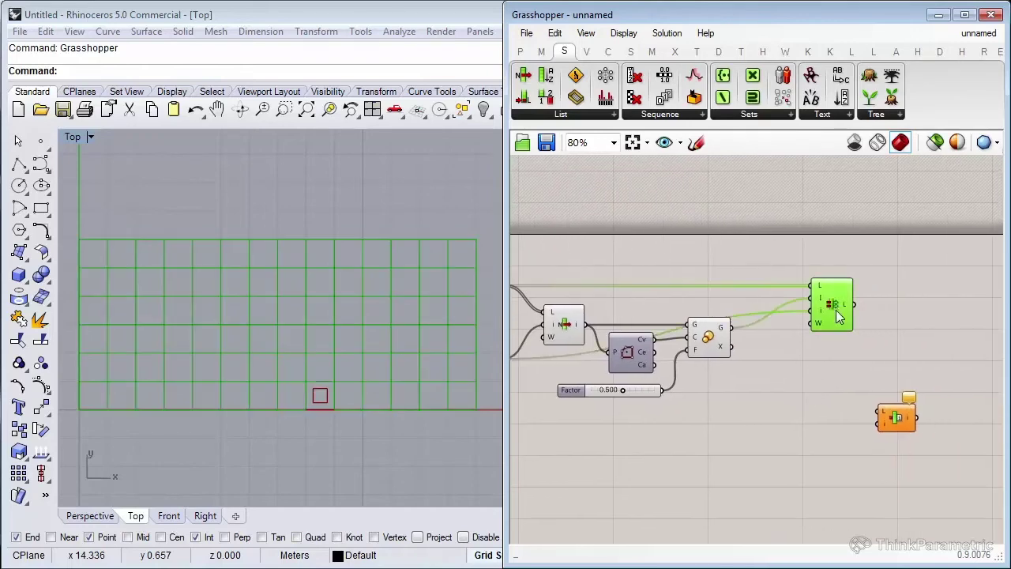
scroll(707, 364, "down", 1)
right_click_drag(664, 276, 573, 251)
left_click_drag(570, 244, 767, 393)
middle_click(806, 404)
left_click(855, 349)
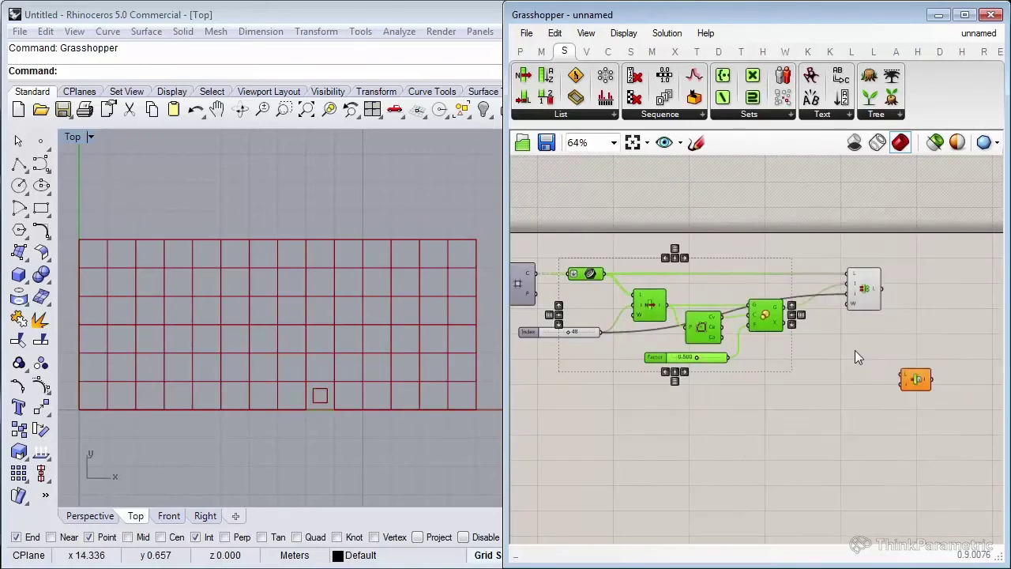
scroll(877, 317, "up", 2)
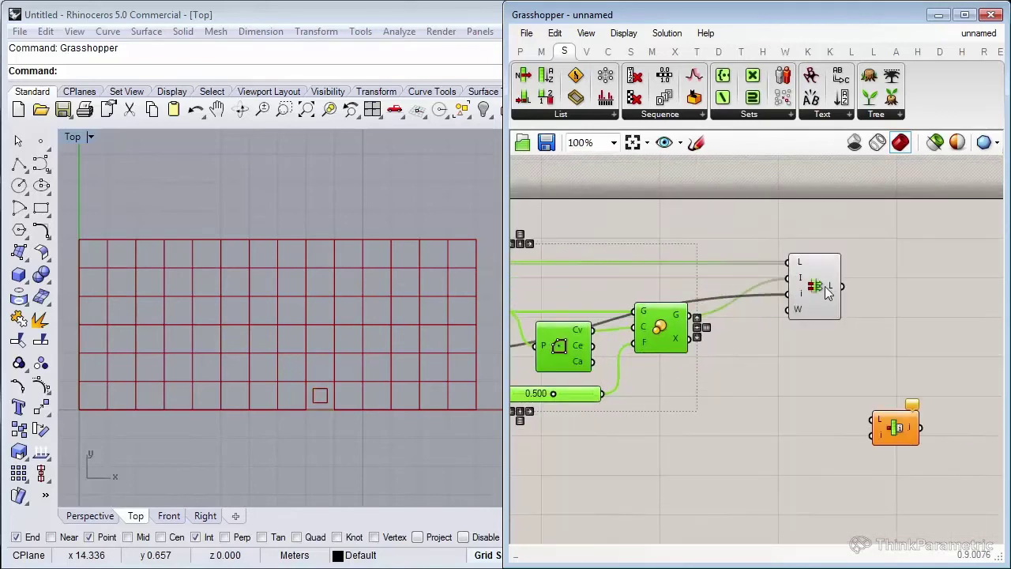
left_click(839, 314)
right_click_drag(893, 316, 779, 315)
scroll(857, 315, "up", 1)
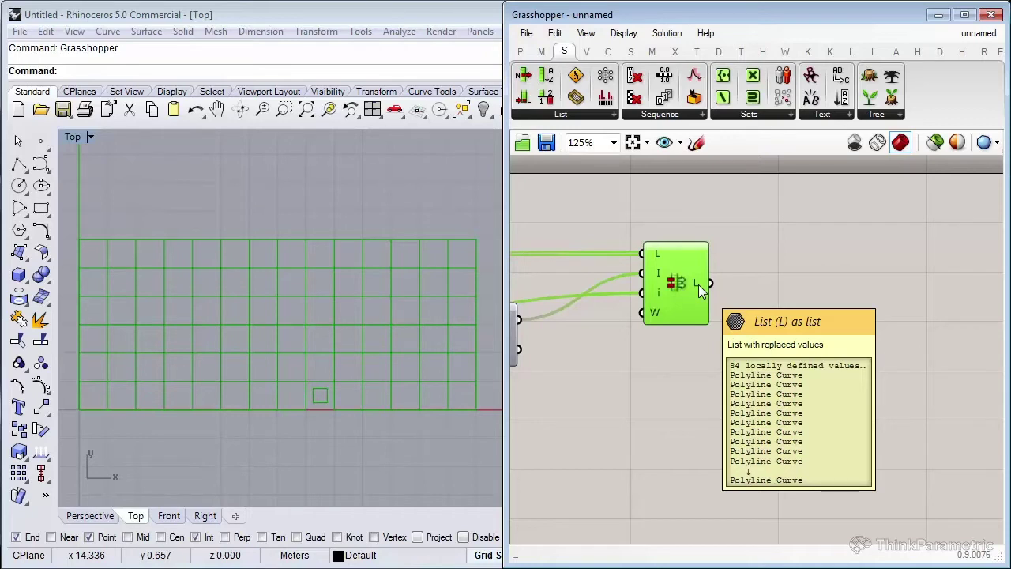
Place an Insert Items component from Sets > List beside the Item Index component.
left_click_drag(718, 426, 785, 402)
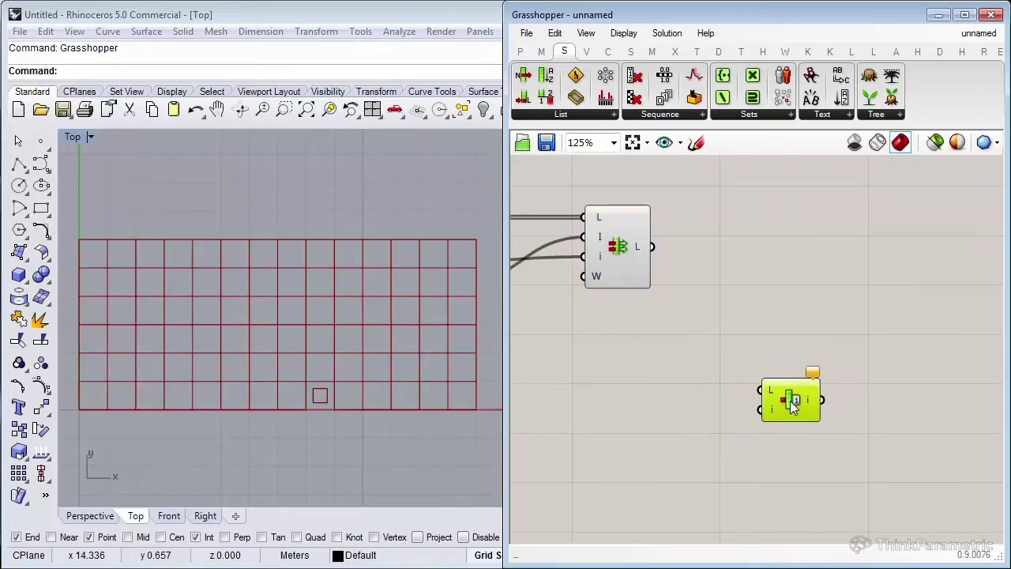
scroll(784, 402, "down", 1)
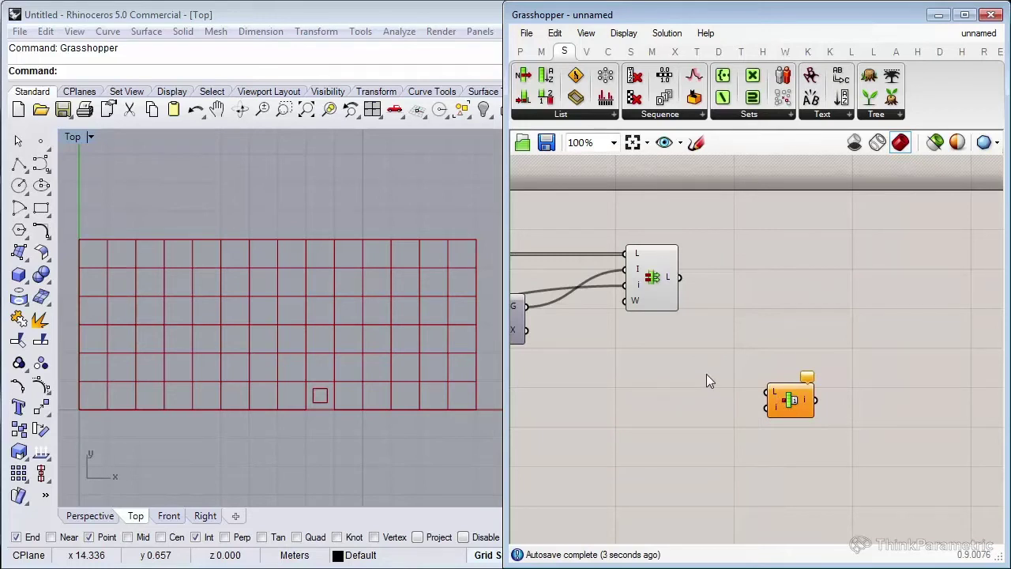
left_click(601, 118)
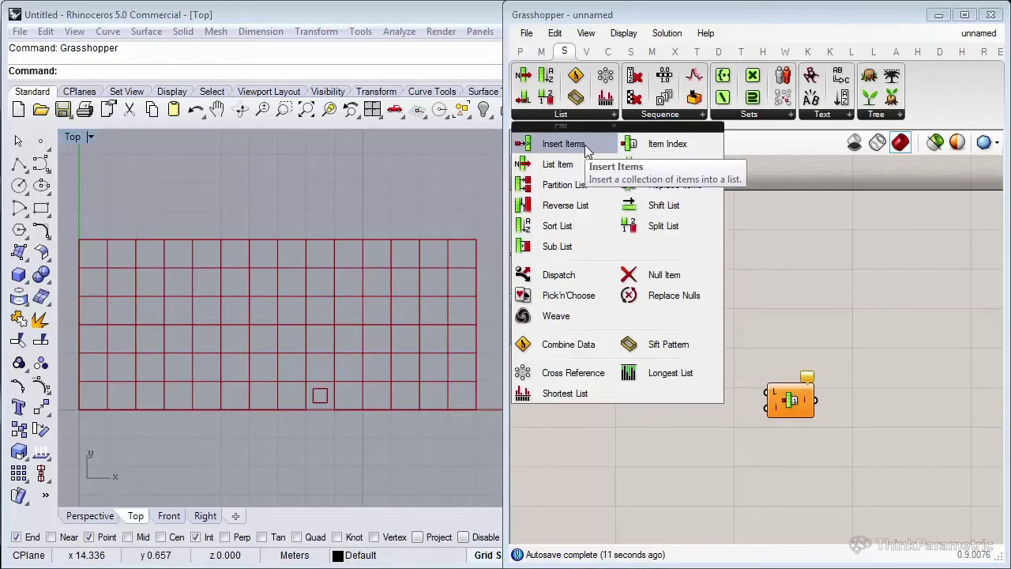
left_click(585, 151)
left_click(825, 316)
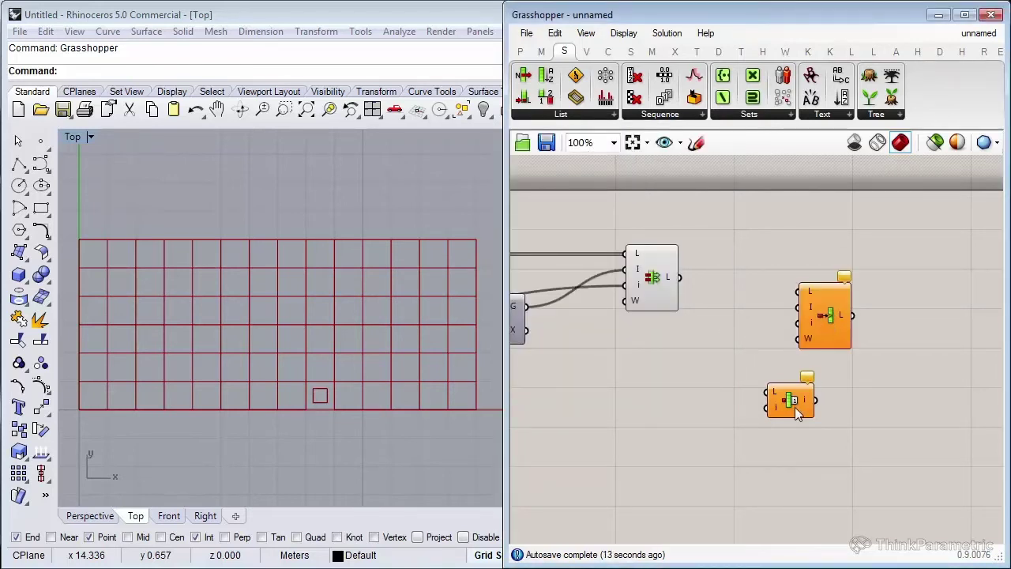
left_click_drag(794, 407, 757, 439)
left_click_drag(828, 324, 846, 316)
left_click_drag(757, 438, 748, 468)
left_click(787, 401)
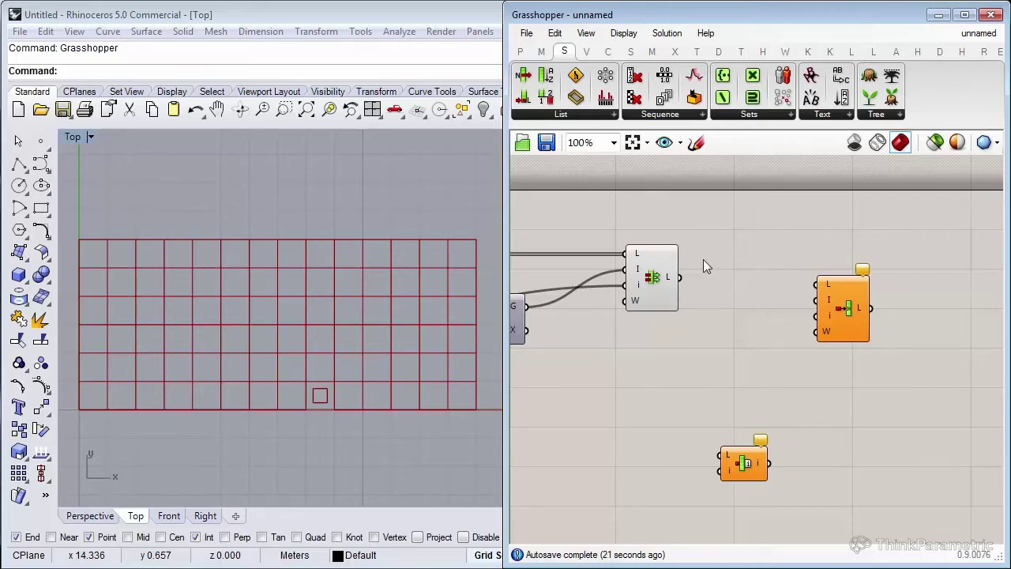
Wire Replace Items' L output into Insert Items' L input.
mouse_move(680, 277)
left_mouse_down()
mouse_move(760, 227)
mouse_move(816, 281)
left_mouse_up()
left_click_drag(845, 319, 892, 310)
left_click(862, 393)
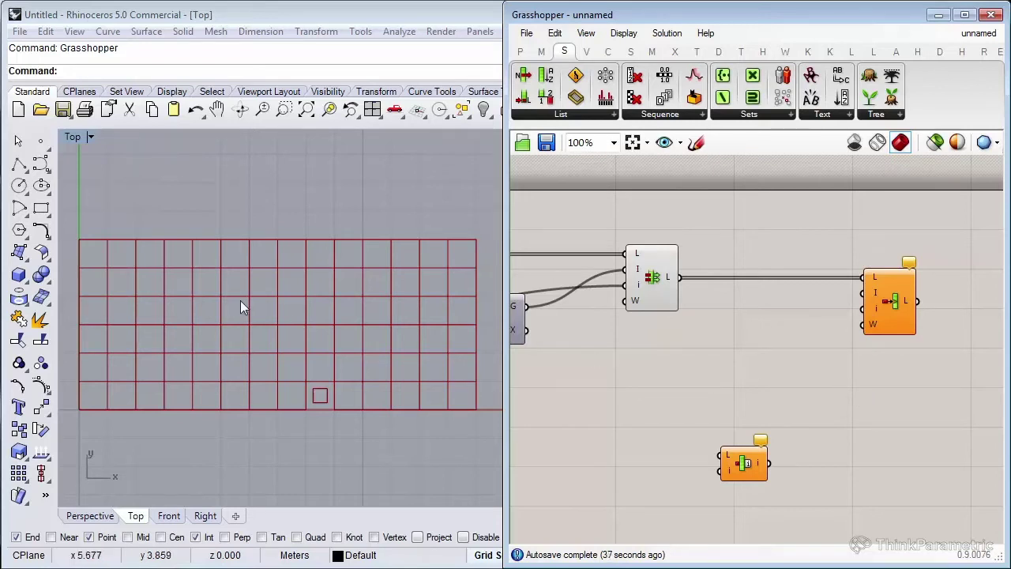
scroll(252, 297, "down", 2)
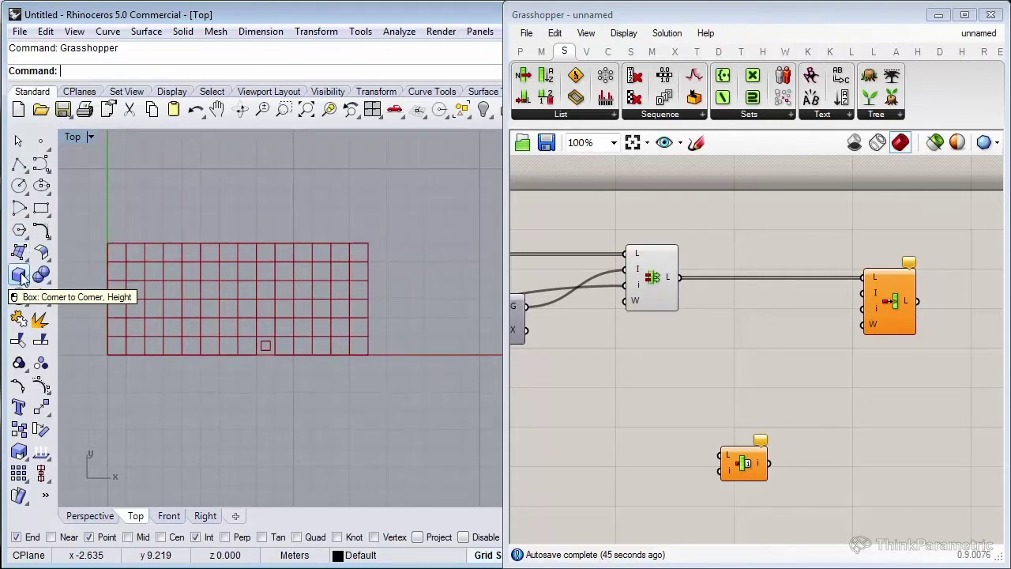
Draw a closed five-sided polyline above the grid in Rhino's Top view.
left_click(19, 163)
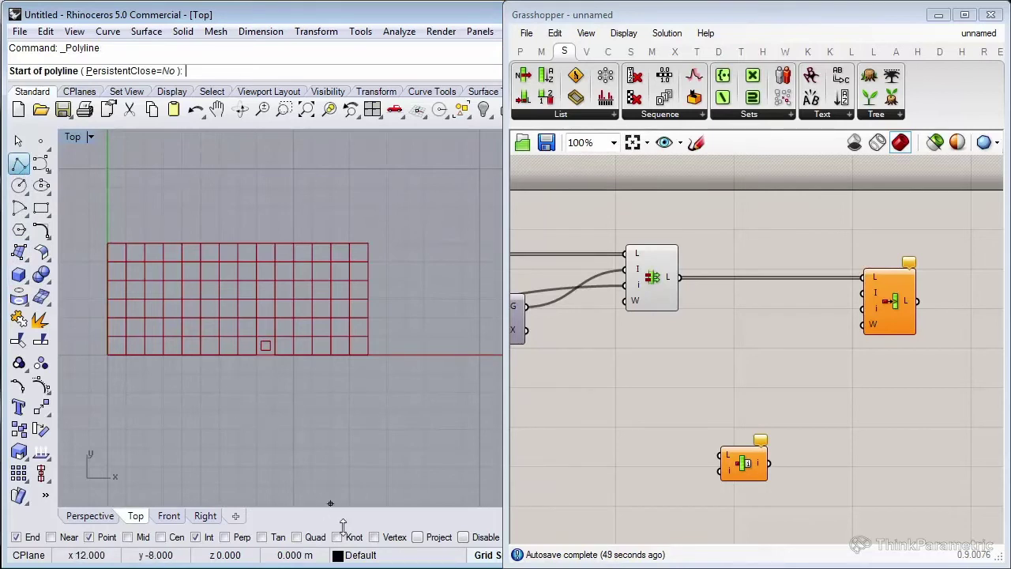
left_click(187, 185)
left_click(151, 222)
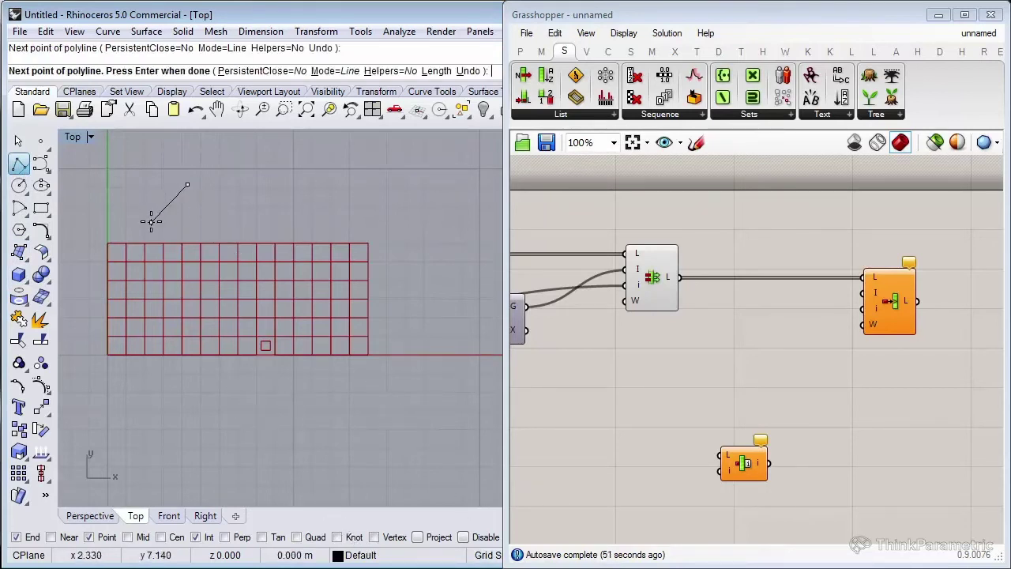
left_click(213, 232)
left_click(261, 204)
left_click(243, 178)
left_click(195, 186)
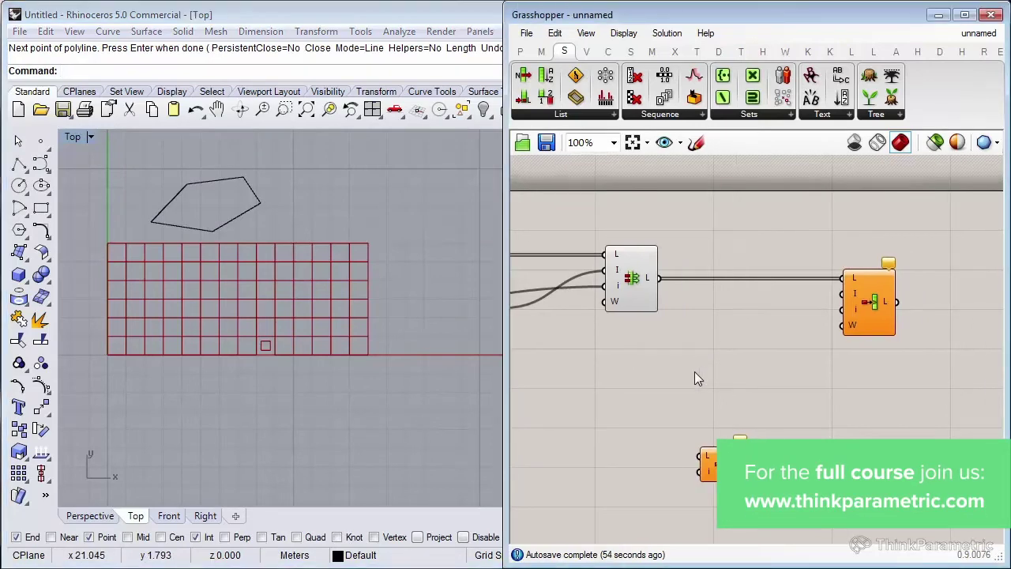
Add a Curve parameter via 'crv' and choose Set one Curve.
double_click(696, 375)
type("crv")
left_click(694, 357)
right_click(692, 372)
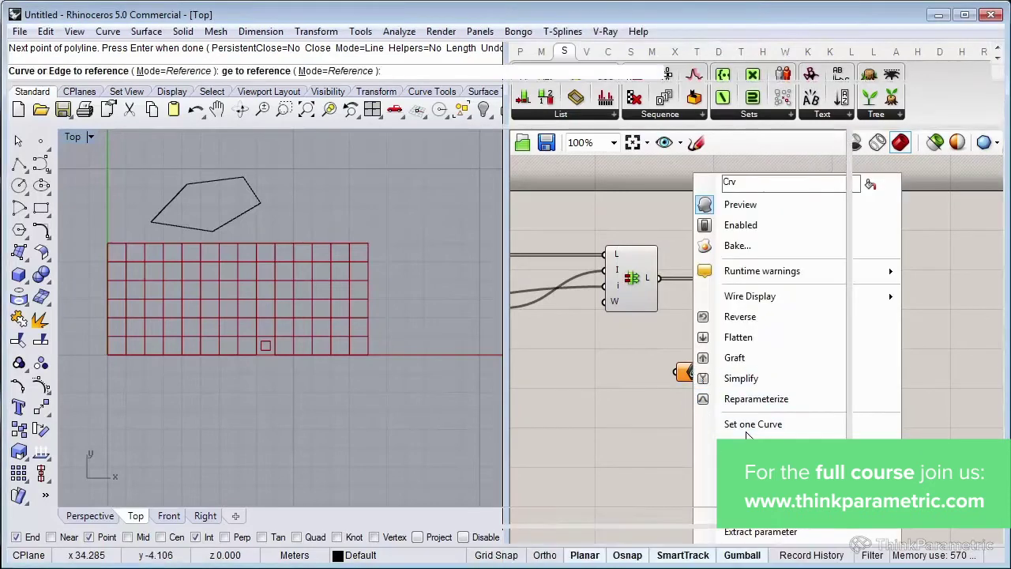
left_click(745, 432)
Reference the drawn polyline in the Curve parameter and wire it into Insert Items' item input.
left_click(225, 224)
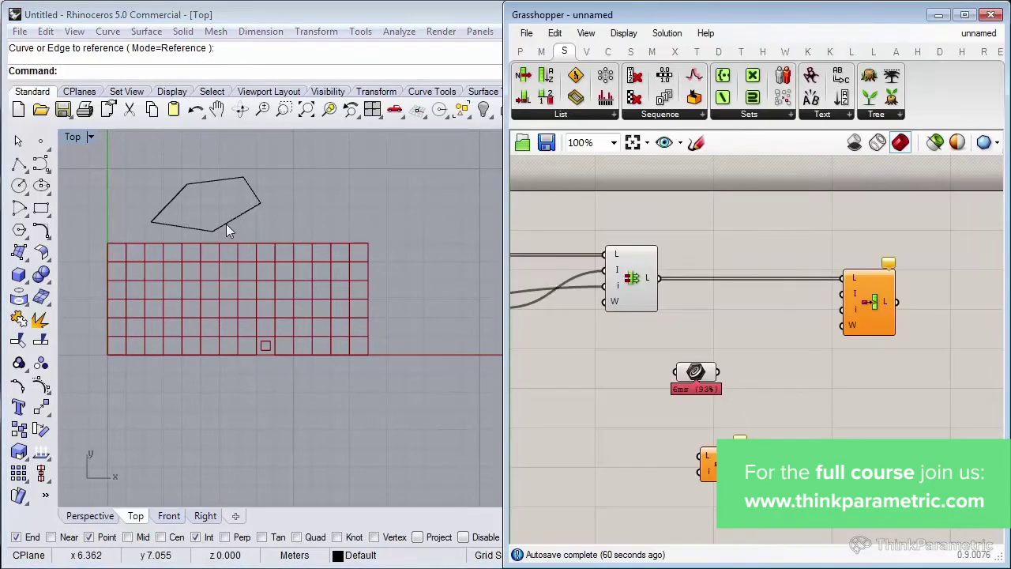
scroll(788, 385, "up", 1)
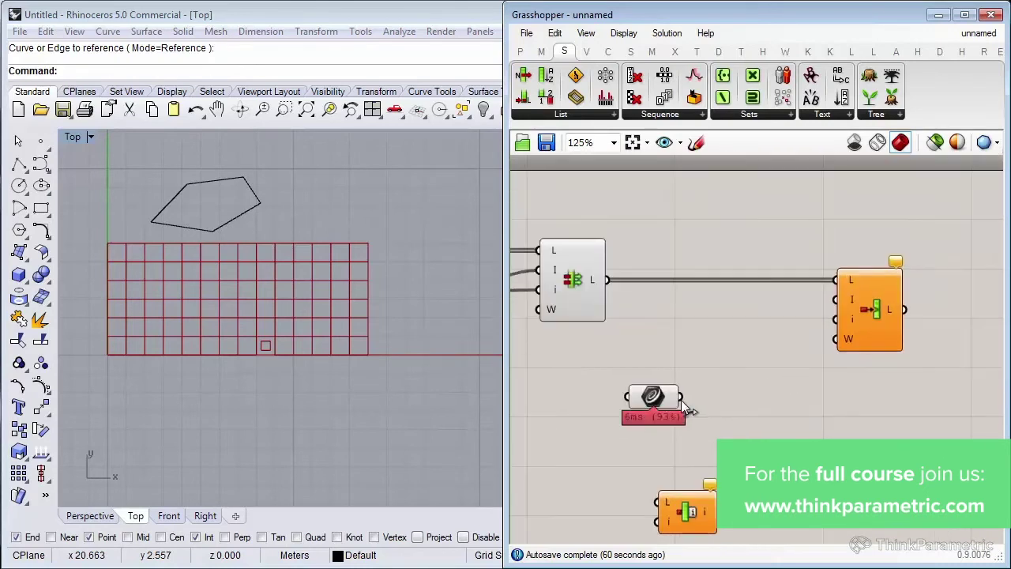
mouse_move(683, 397)
left_mouse_down()
mouse_move(822, 293)
mouse_move(836, 299)
left_mouse_up()
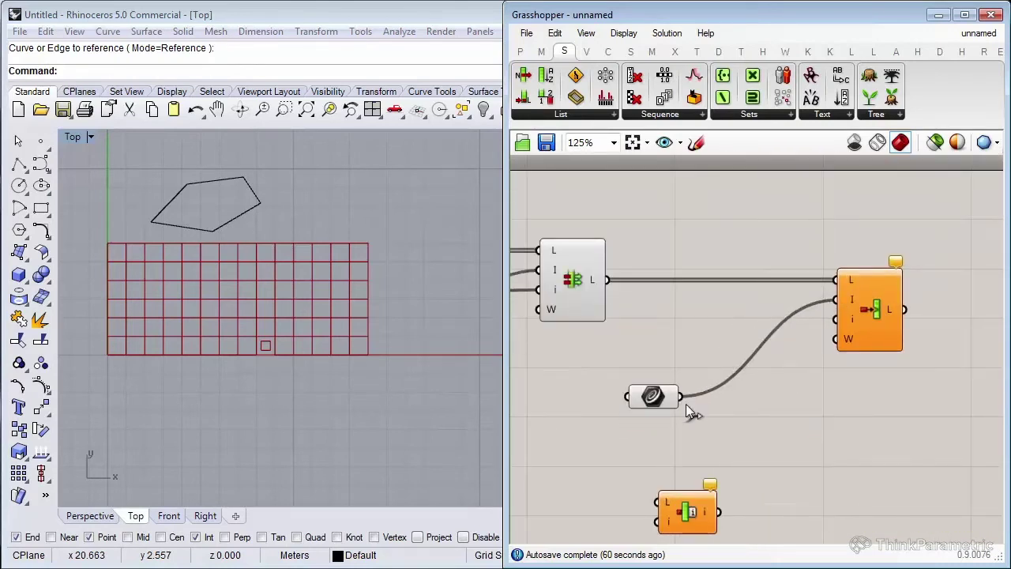
left_click_drag(679, 410, 691, 350)
left_click(715, 376)
left_click_drag(688, 512, 703, 484)
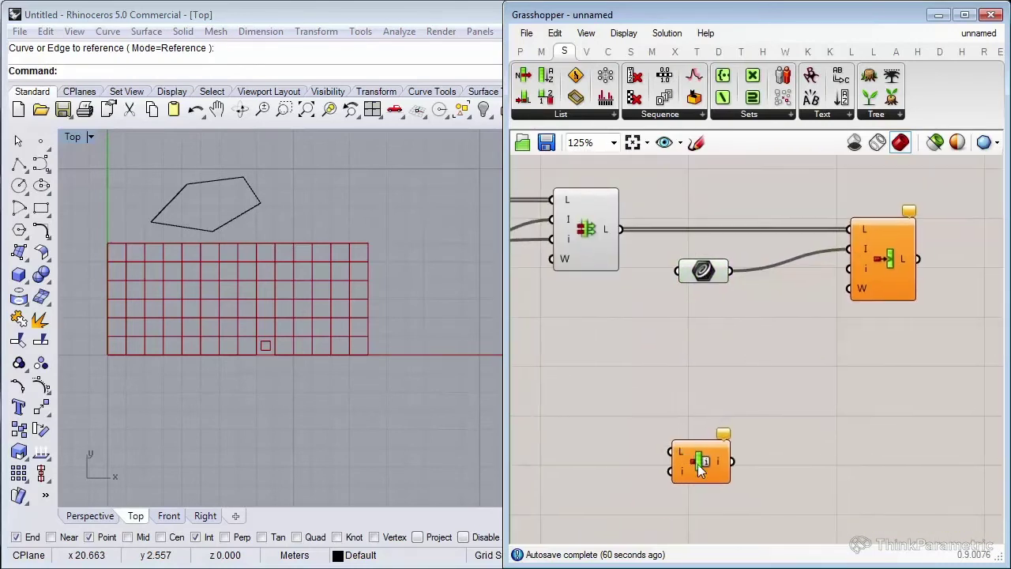
left_click(718, 358)
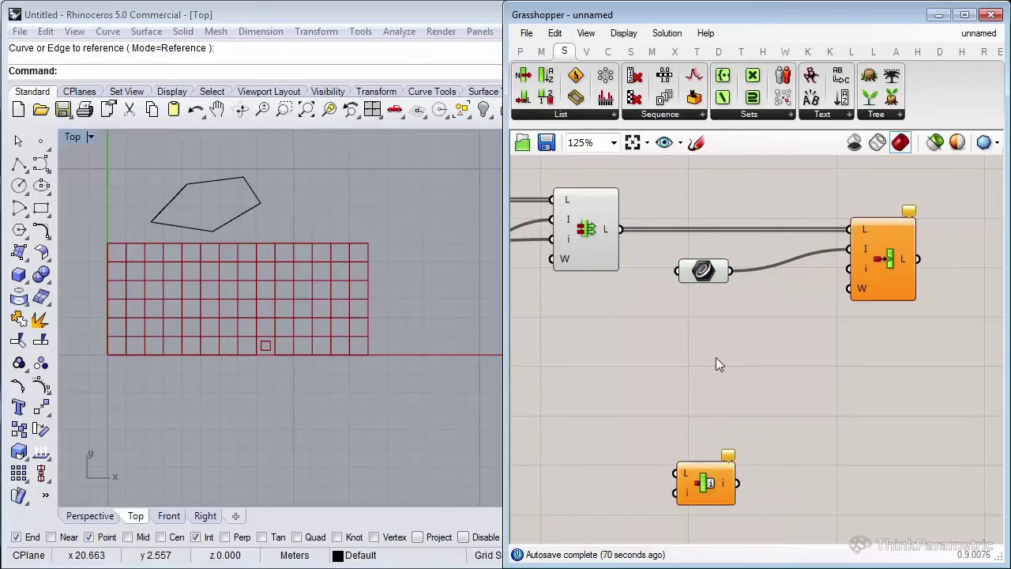
Copy the Index slider as an Indices slider set to 5 and wire it into Insert Items' i input.
right_click_drag(716, 357, 750, 356)
scroll(641, 376, "down", 1)
right_click_drag(640, 376, 738, 372)
right_click_drag(628, 371, 794, 379)
left_click(597, 325)
mouse_move(598, 325)
left_mouse_down("alt")
mouse_move(598, 371)
mouse_move(930, 371)
left_mouse_up("alt")
scroll(598, 370, "down", 3)
scroll(931, 372, "up", 3)
left_click_drag(914, 327, 865, 364)
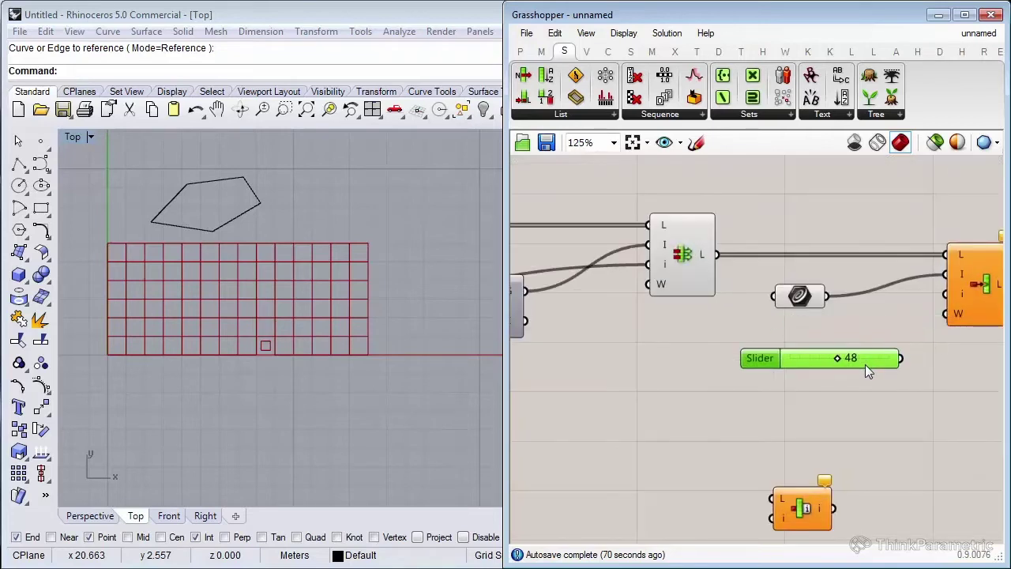
double_click(865, 362)
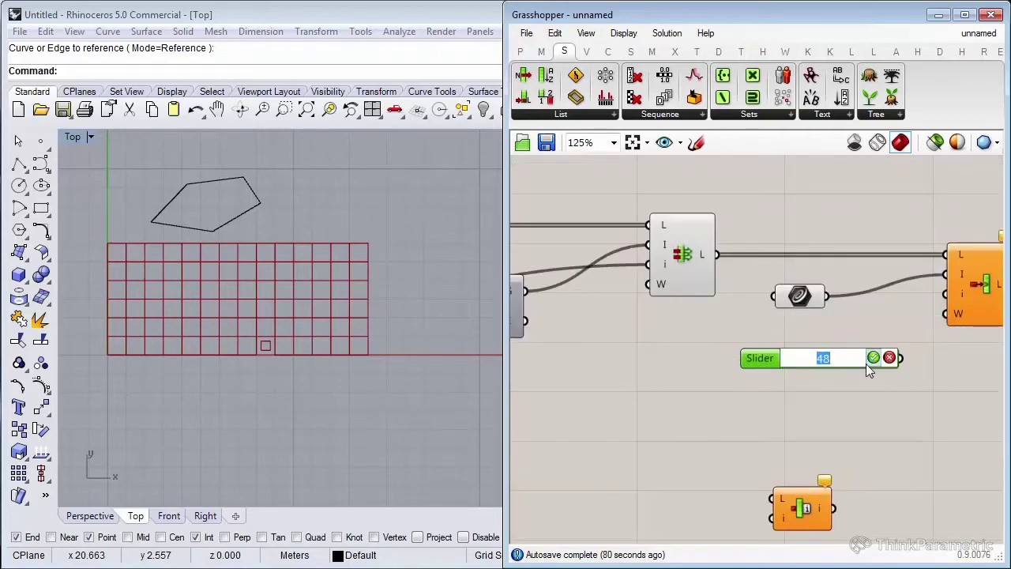
type("5")
key("Return")
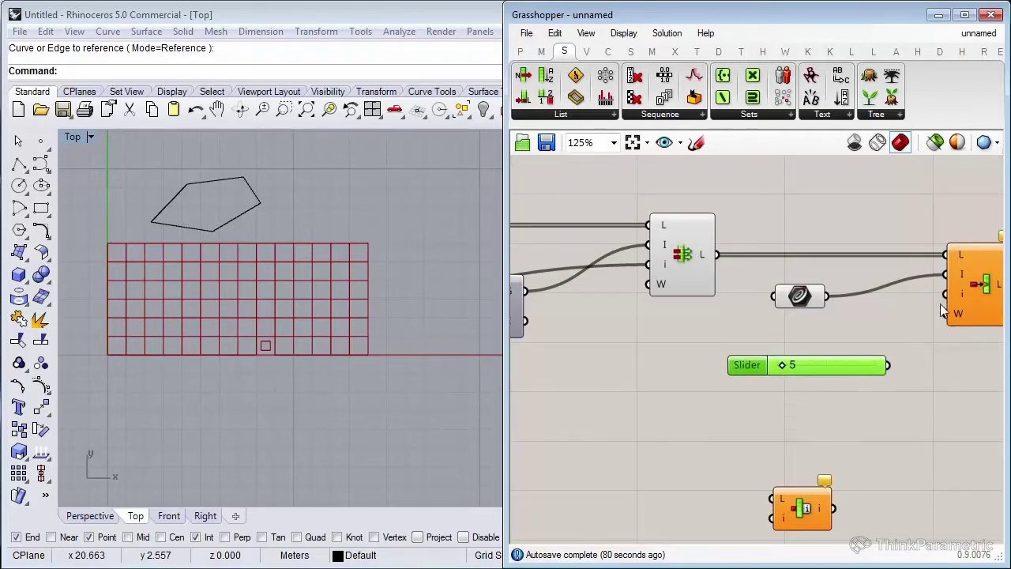
left_click_drag(900, 358, 946, 294)
left_click_drag(870, 373, 818, 370)
right_click_drag(818, 369, 738, 359)
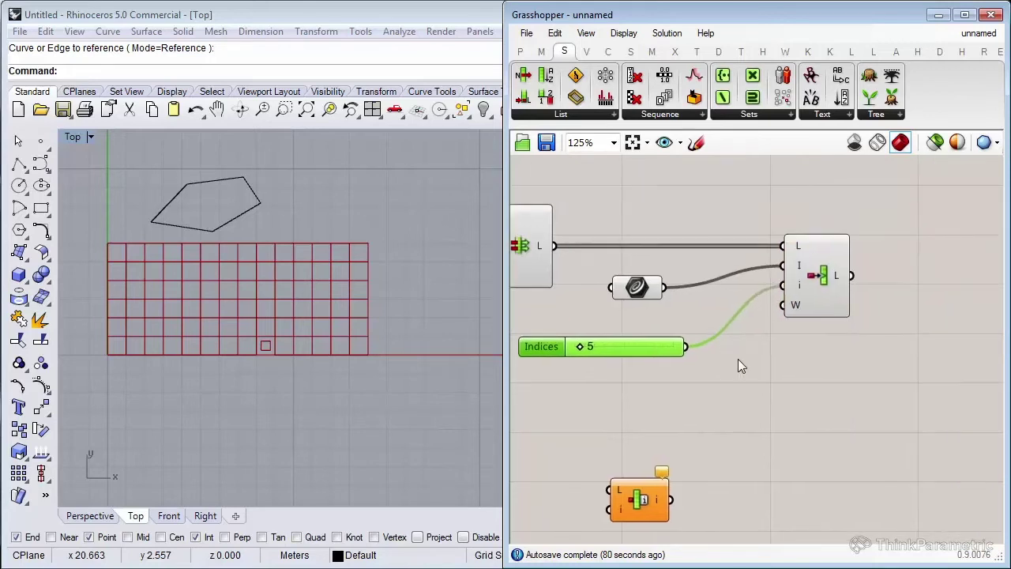
Add a Panel beside Insert Items and feed it the inserted list.
scroll(759, 360, "down", 1)
double_click(899, 362)
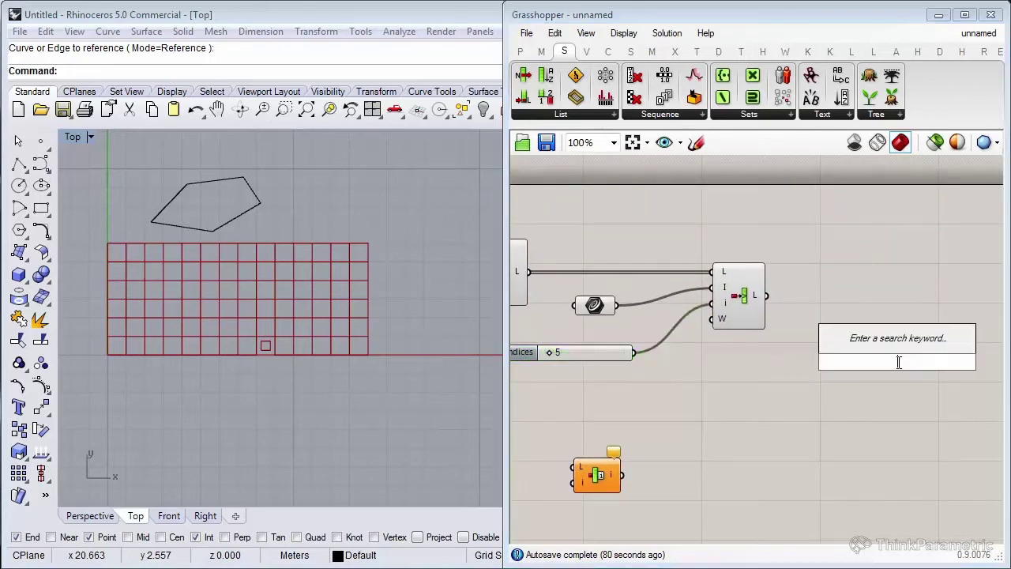
type("panel")
left_click(865, 325)
right_click_drag(865, 330, 720, 308)
left_click_drag(720, 307, 744, 271)
left_click_drag(623, 275, 712, 299)
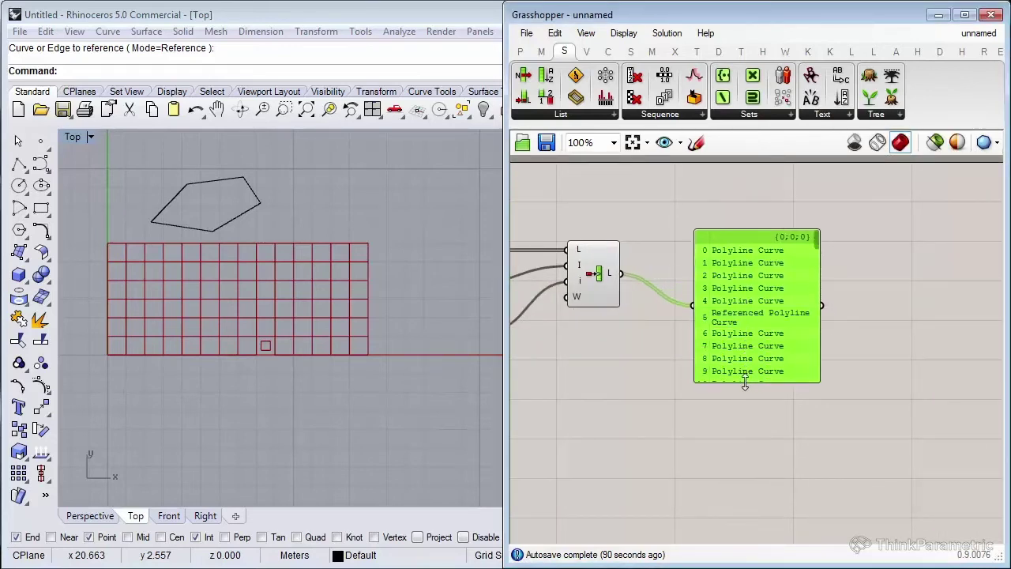
Widen the panel and scroll it to show item 5 as Referenced Polyline Curve.
left_click_drag(812, 346, 925, 326)
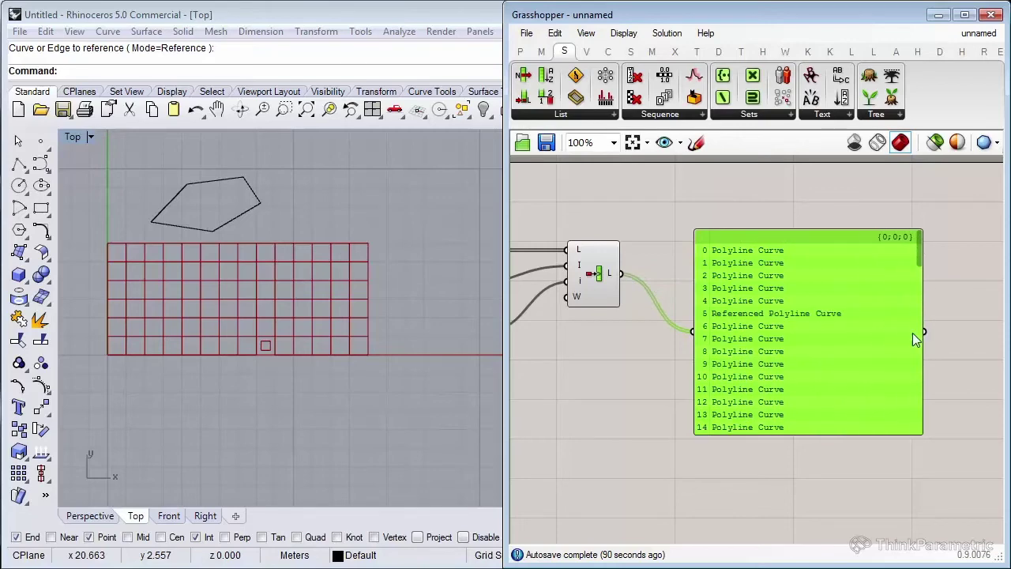
scroll(875, 325, "up", 1)
scroll(805, 316, "up", 1)
scroll(777, 347, "up", 1)
scroll(776, 346, "down", 1)
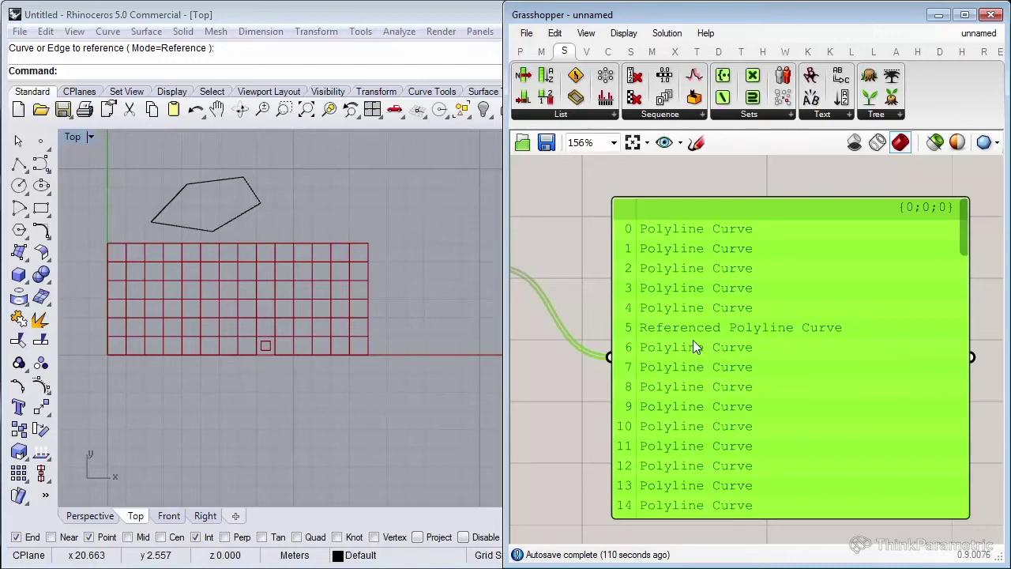
scroll(693, 340, "down", 3)
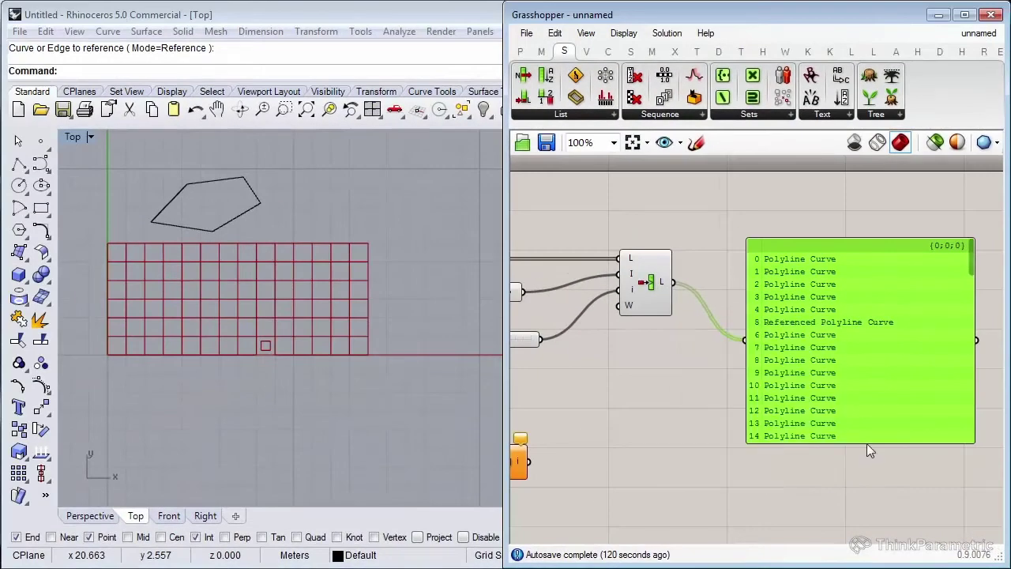
Delete the list panel and move Item Index up beside the inserted list.
right_click_drag(866, 450, 857, 432)
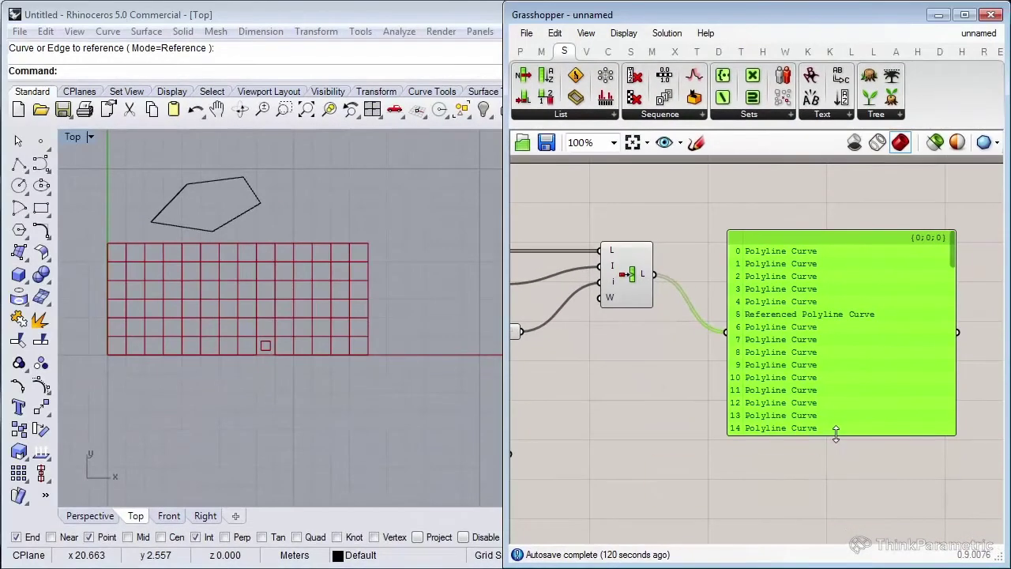
scroll(844, 423, "down", 1)
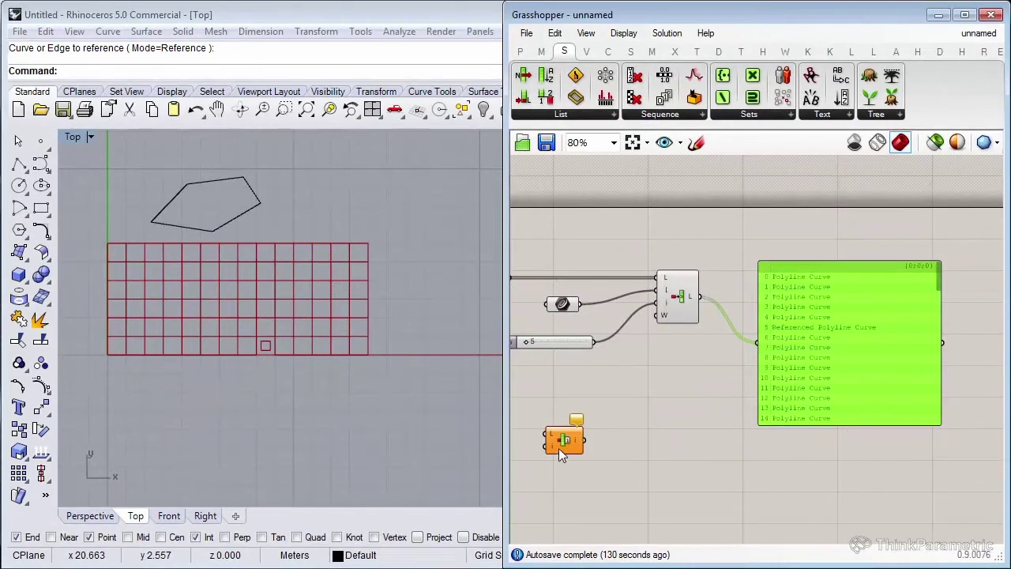
left_click_drag(559, 446, 802, 466)
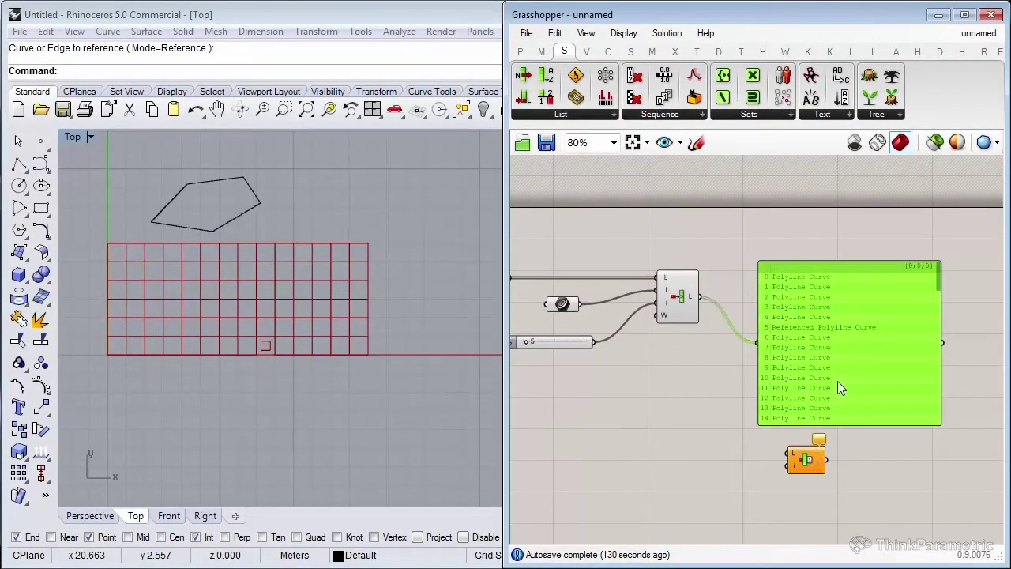
key("Delete")
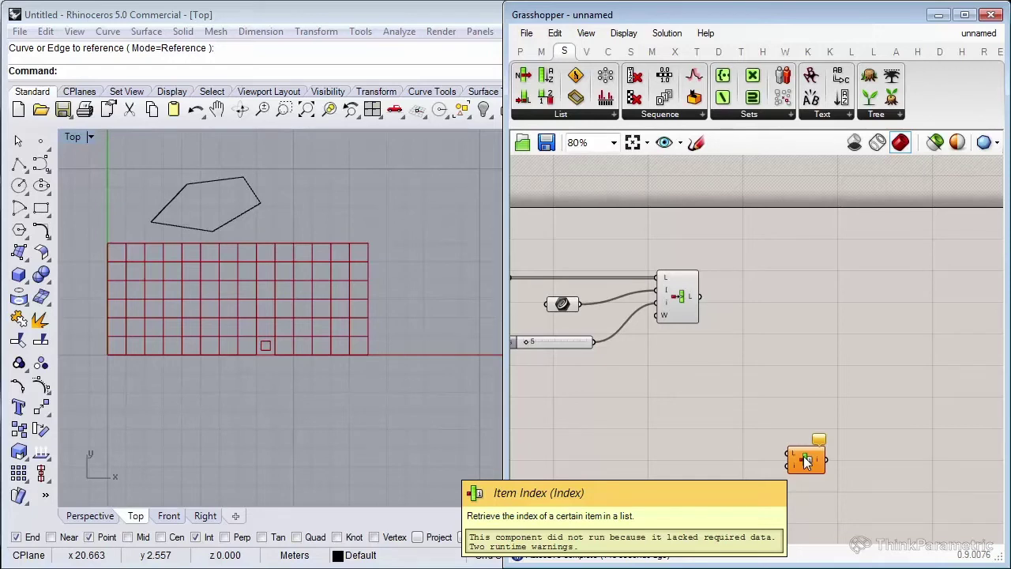
left_click_drag(806, 461, 863, 350)
scroll(748, 407, "up", 1)
scroll(734, 364, "up", 1)
scroll(643, 353, "down", 1)
scroll(633, 350, "down", 1)
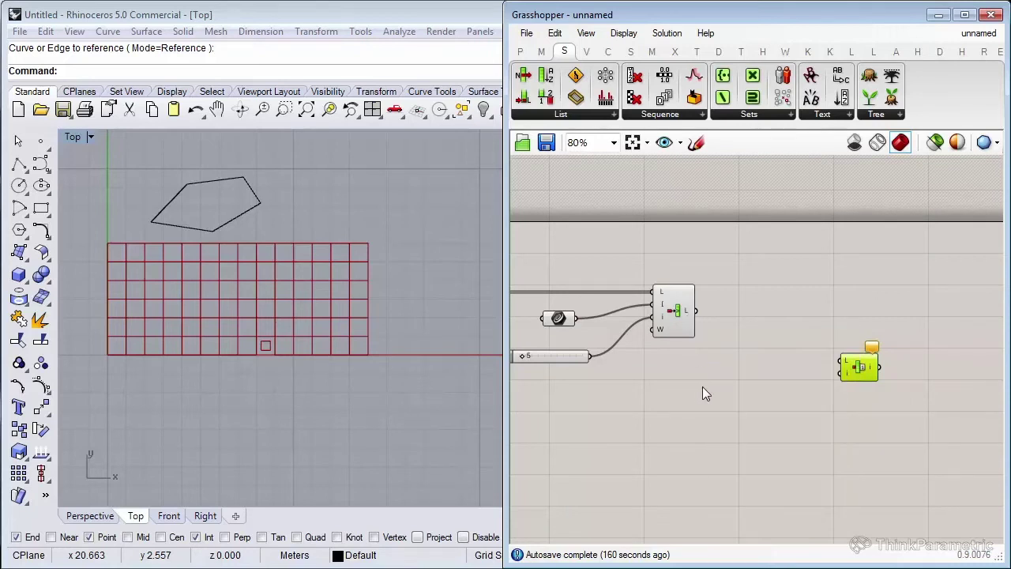
right_click_drag(702, 386, 695, 386)
scroll(694, 387, "up", 1)
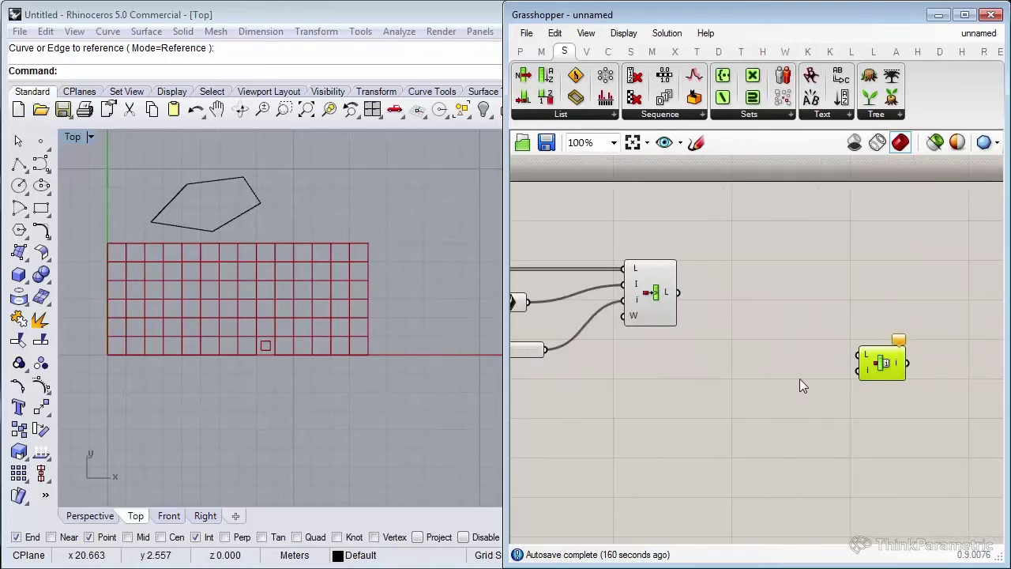
left_click_drag(883, 366, 871, 351)
left_click(859, 399)
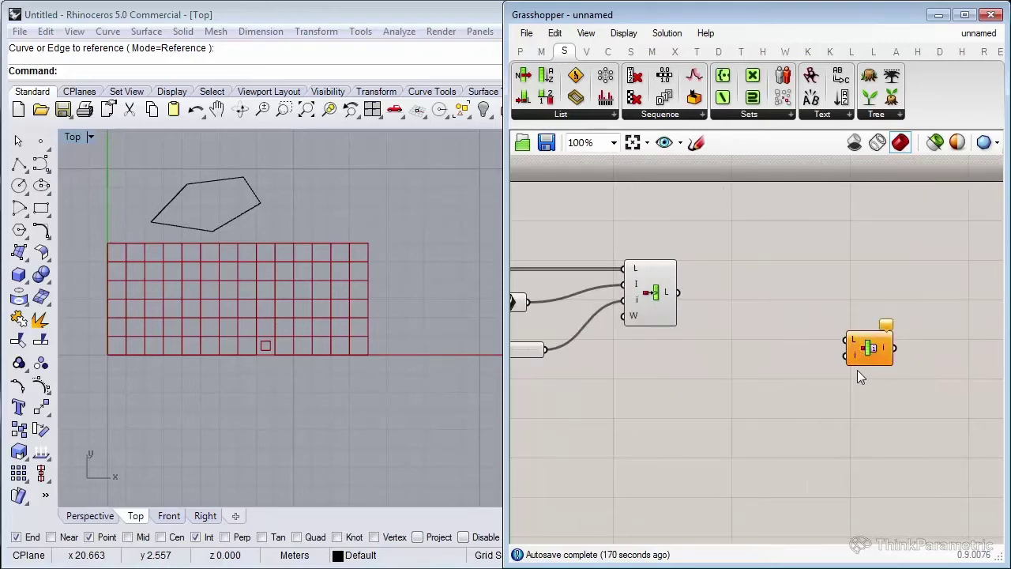
Wire the inserted list into Item Index's L and the curve parameter into i.
mouse_move(692, 298)
left_mouse_down()
mouse_move(846, 340)
mouse_move(866, 316)
left_mouse_up()
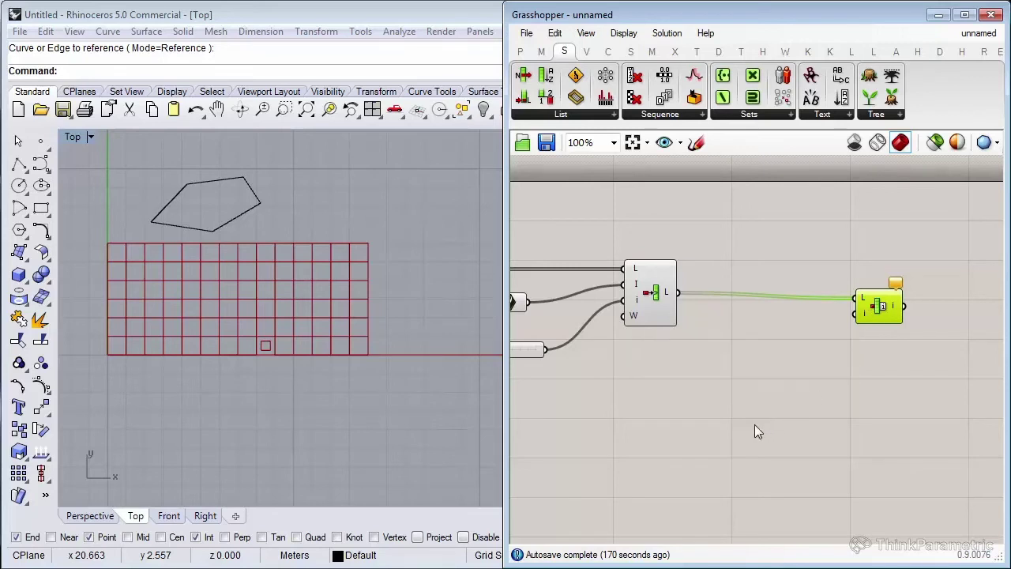
scroll(753, 424, "down", 2)
left_click(594, 318)
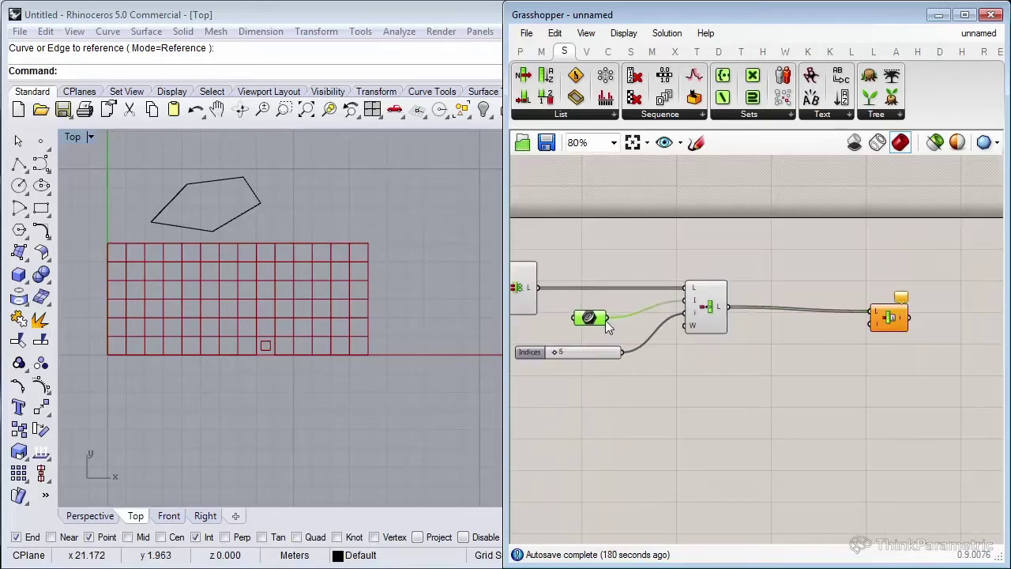
left_click(636, 333)
mouse_move(604, 319)
left_mouse_down()
mouse_move(872, 331)
mouse_move(814, 345)
left_mouse_up()
Add a Panel on Item Index's output showing the curve at index 5.
double_click(901, 391)
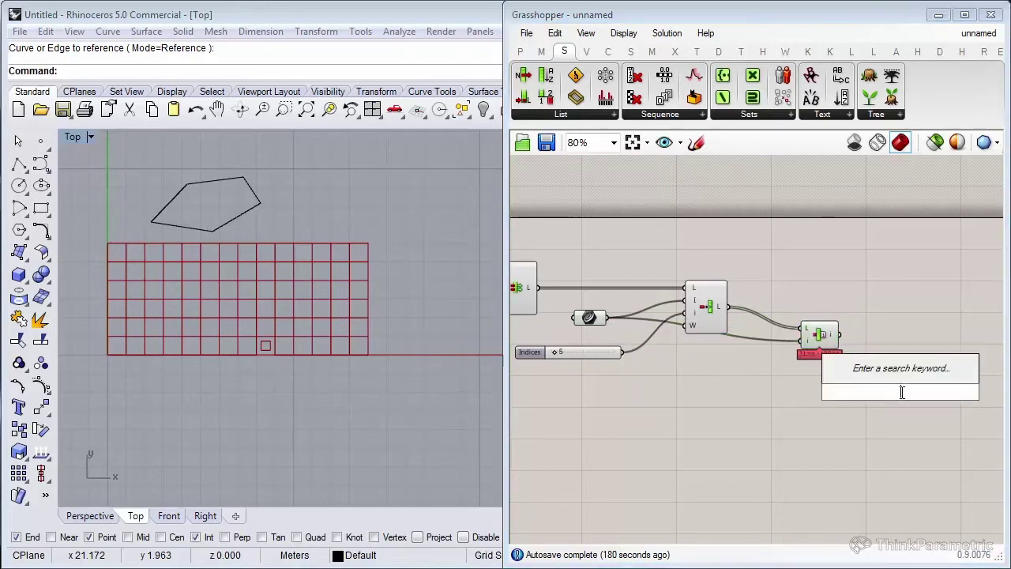
type("panel")
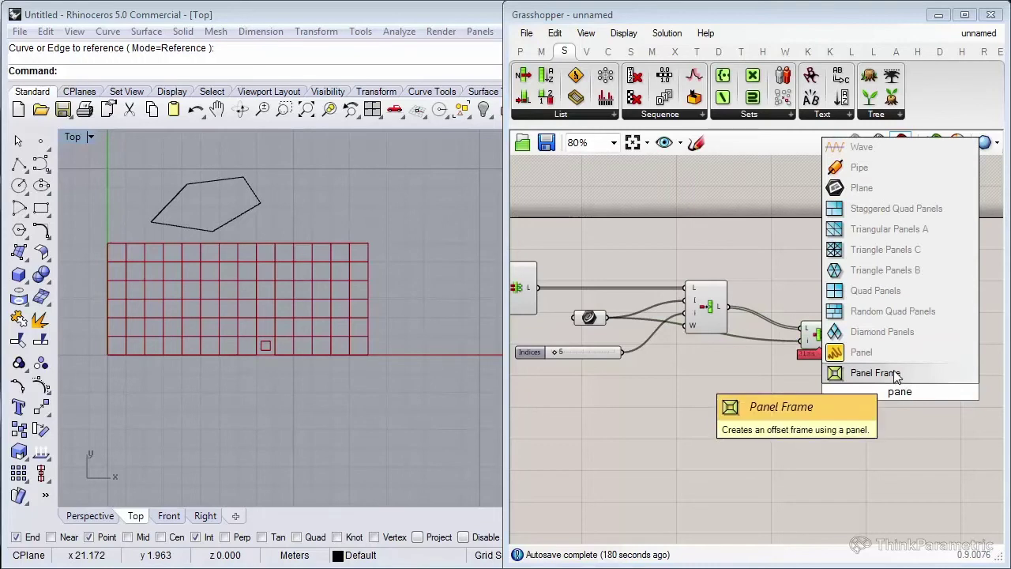
key("Return")
left_click(915, 378)
scroll(851, 358, "up", 2)
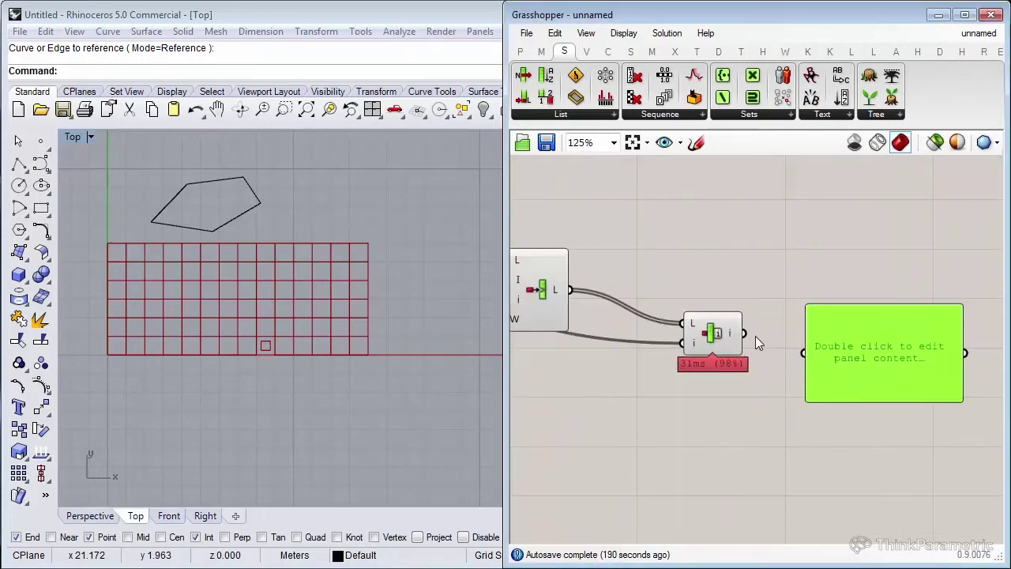
left_click_drag(743, 334, 804, 353)
left_click_drag(898, 387, 875, 370)
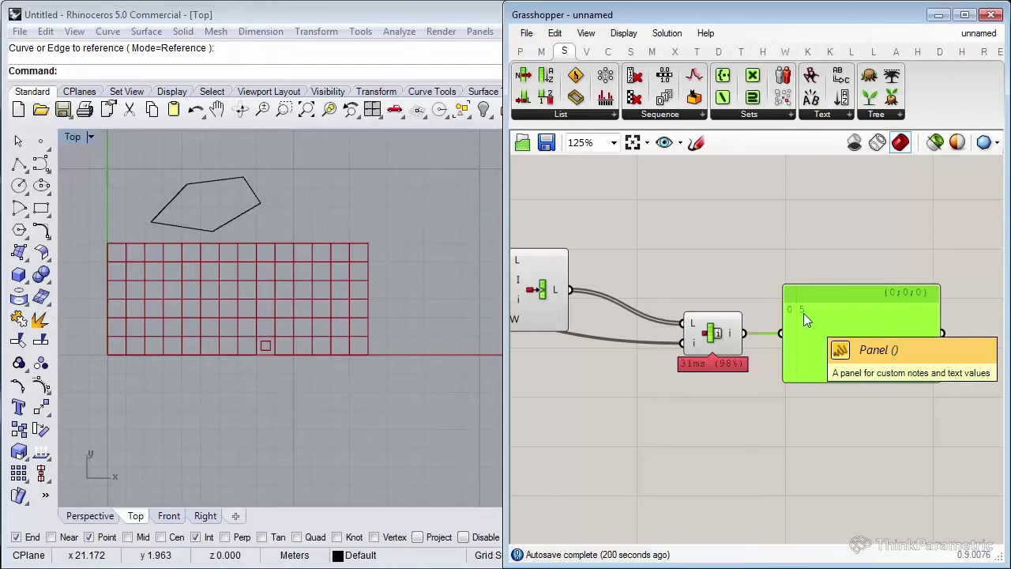
Place a Null Item component from the Sets > List components.
scroll(804, 313, "down", 5)
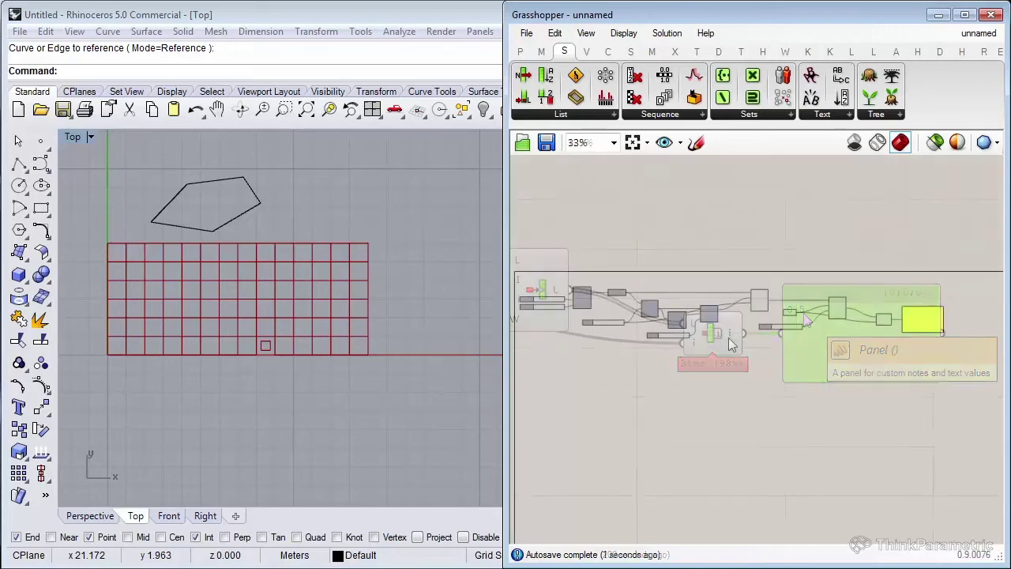
right_click_drag(868, 388, 840, 388)
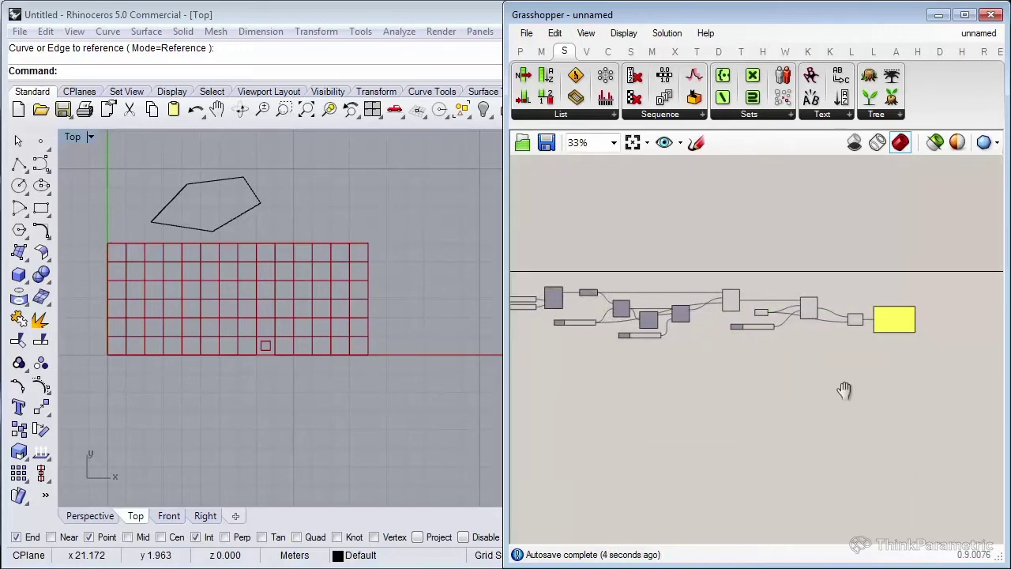
scroll(969, 358, "up", 1)
scroll(969, 359, "up", 1)
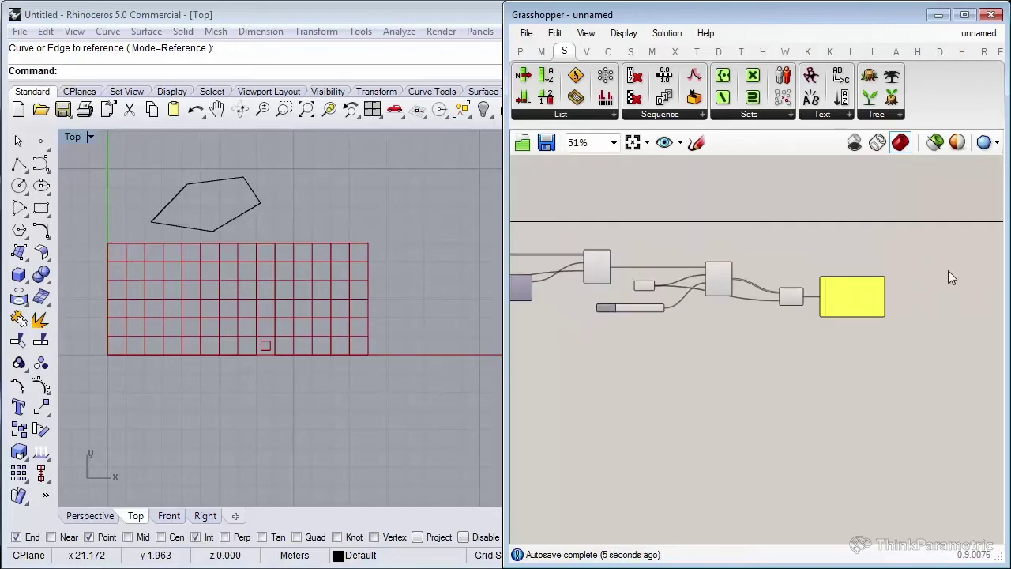
left_click(591, 114)
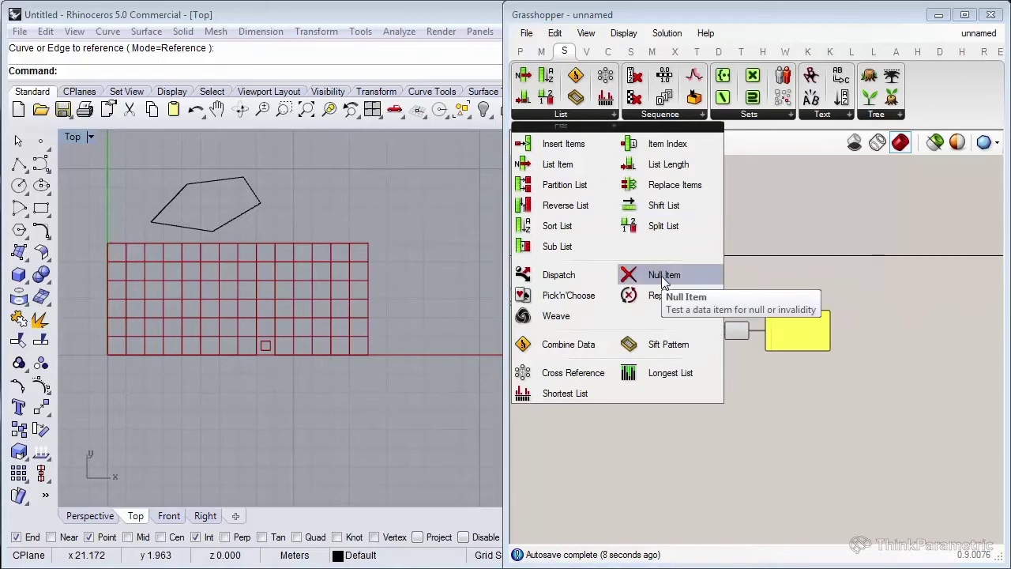
left_click_drag(664, 275, 792, 401)
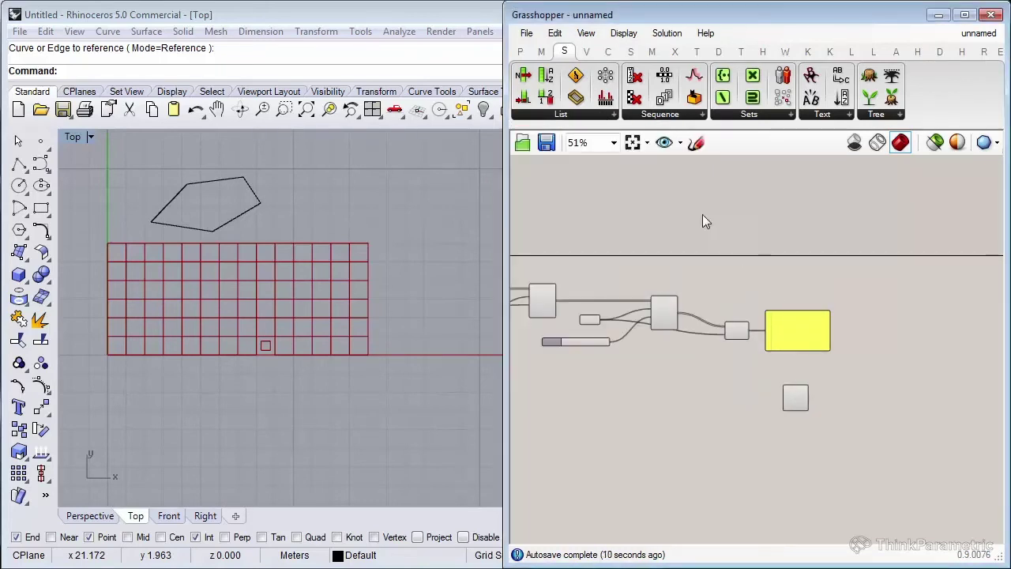
Place a Replace Nulls component and nudge Null Item up slightly.
left_click(596, 116)
scroll(834, 395, "up", 4)
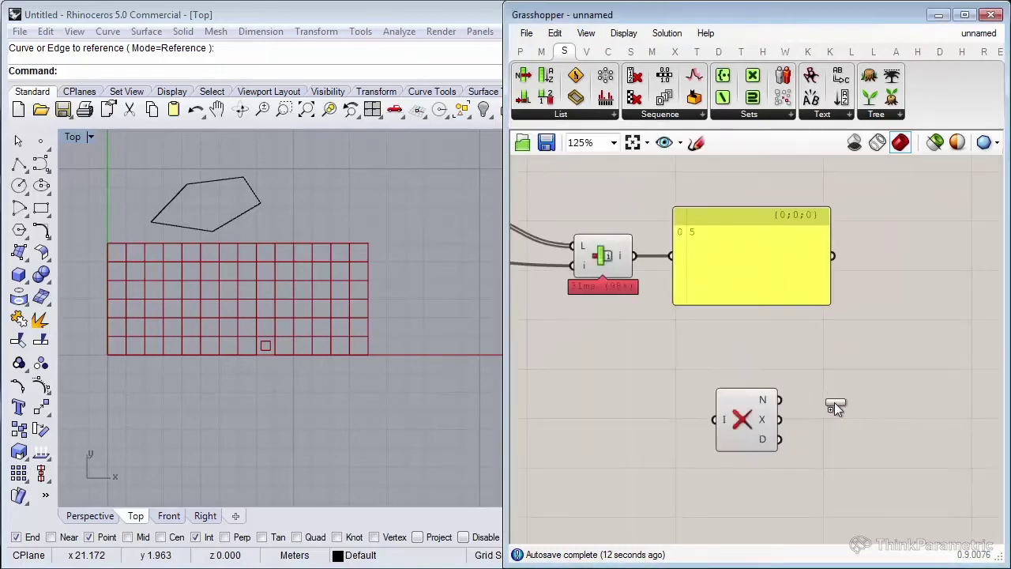
left_click_drag(659, 302, 871, 406)
mouse_move(750, 444)
left_mouse_down()
mouse_move(741, 428)
mouse_move(766, 409)
left_mouse_up()
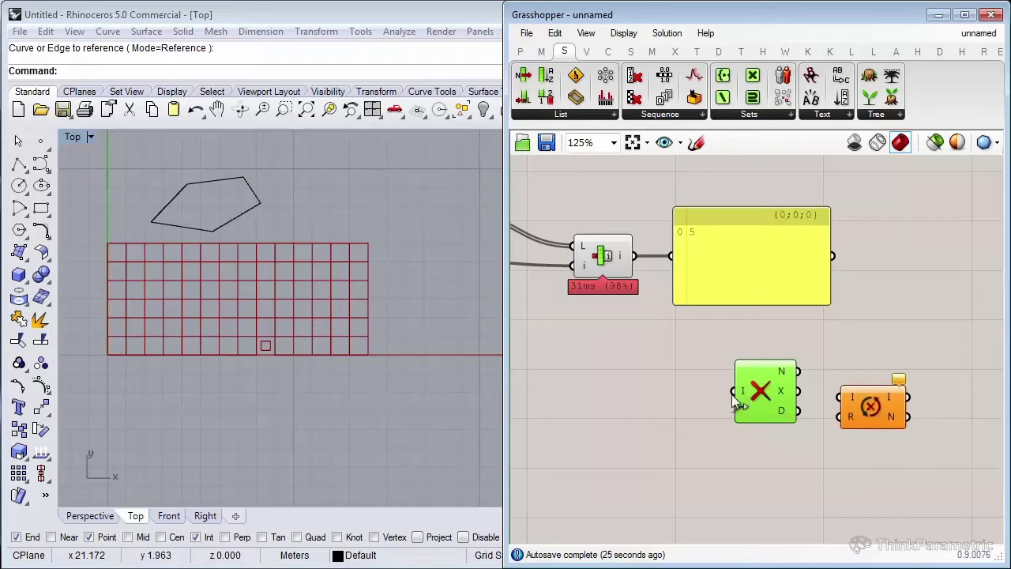
Clear the curve parameter's stored curve.
scroll(676, 388, "down", 2)
scroll(634, 315, "up", 2)
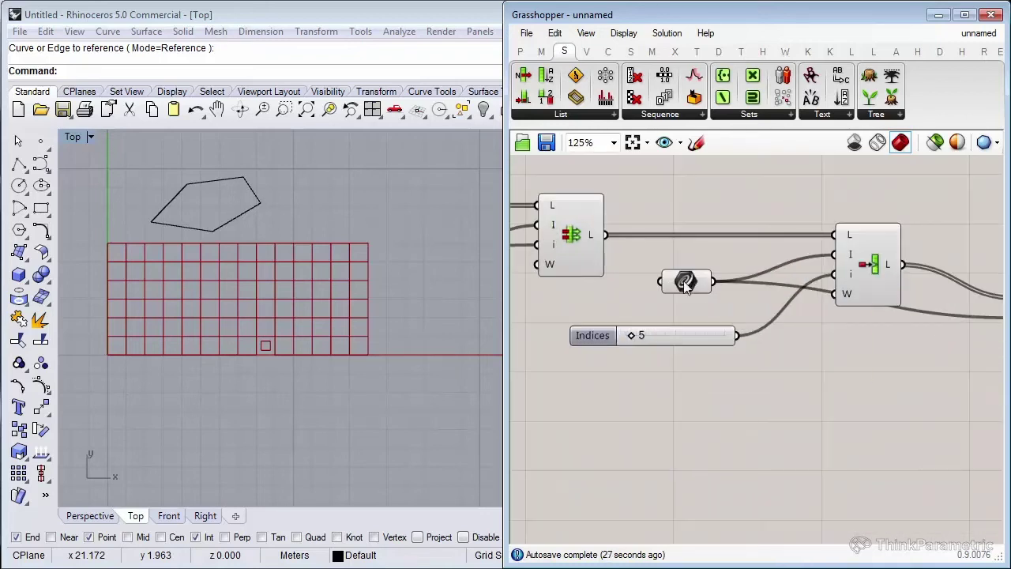
right_click(681, 283)
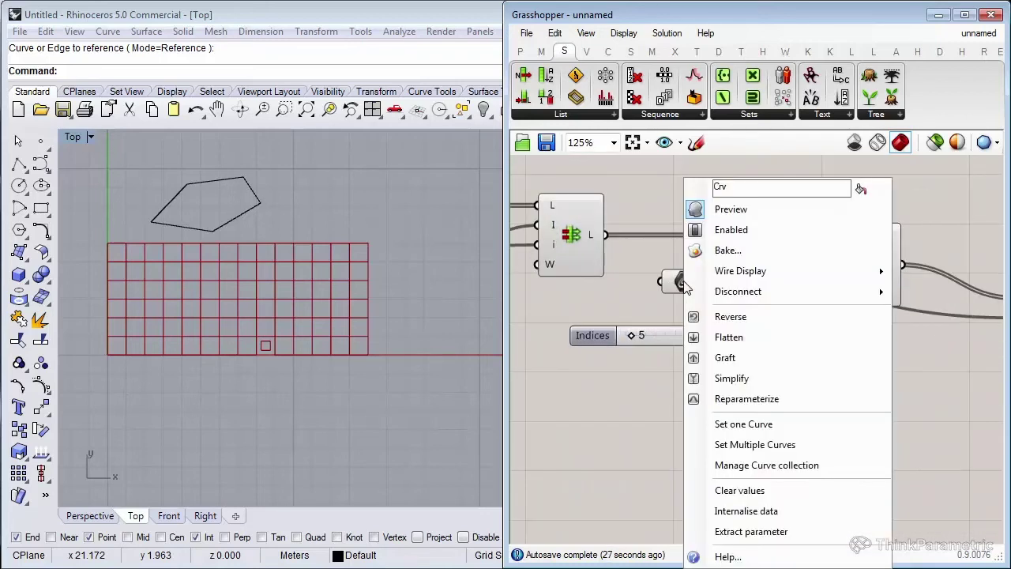
left_click(725, 491)
Add a Panel on the inserted list, stretched to show items 0–9.
right_click_drag(725, 497, 668, 409)
scroll(668, 402, "down", 1)
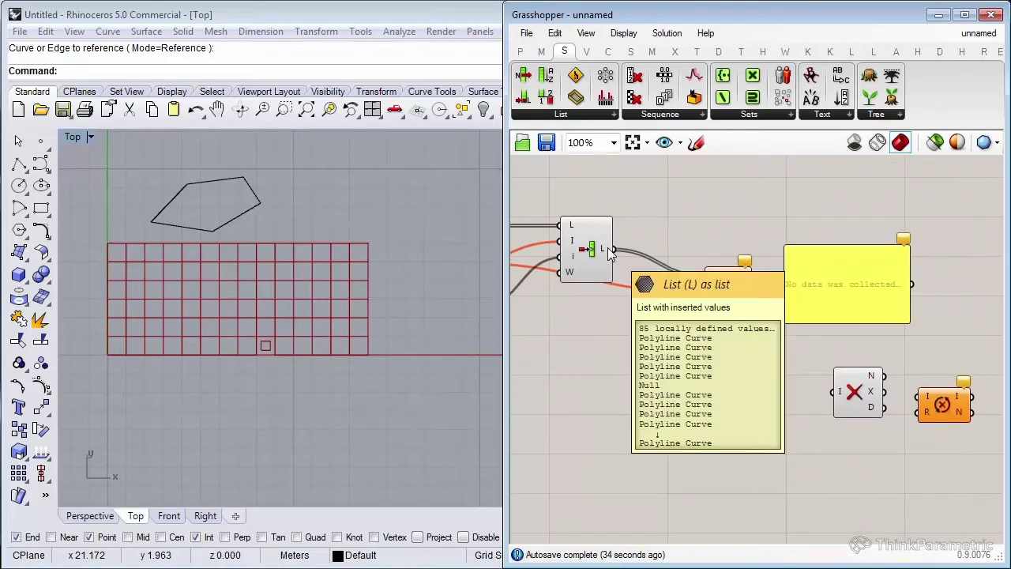
double_click(733, 235)
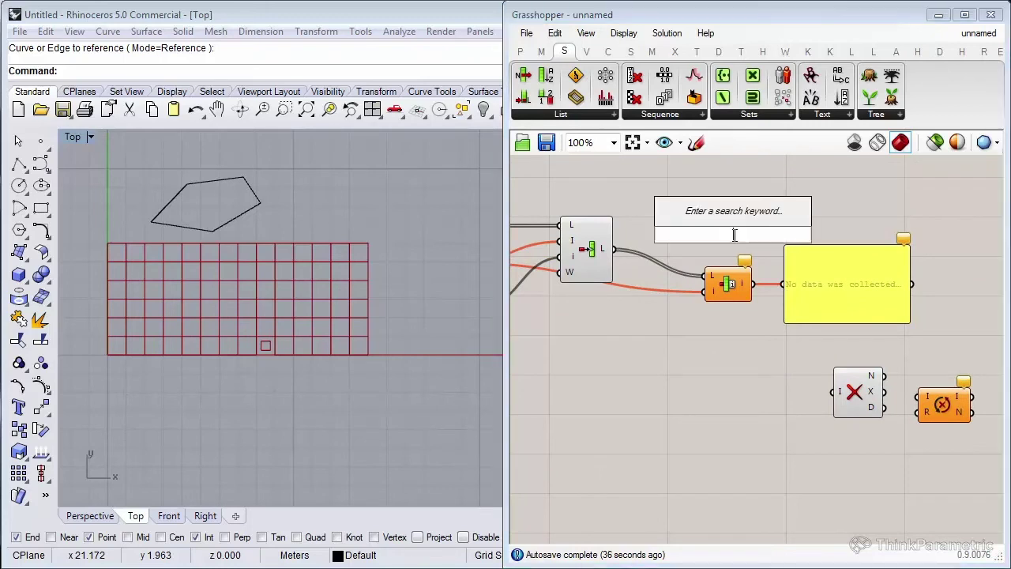
type("pane")
left_click(721, 199)
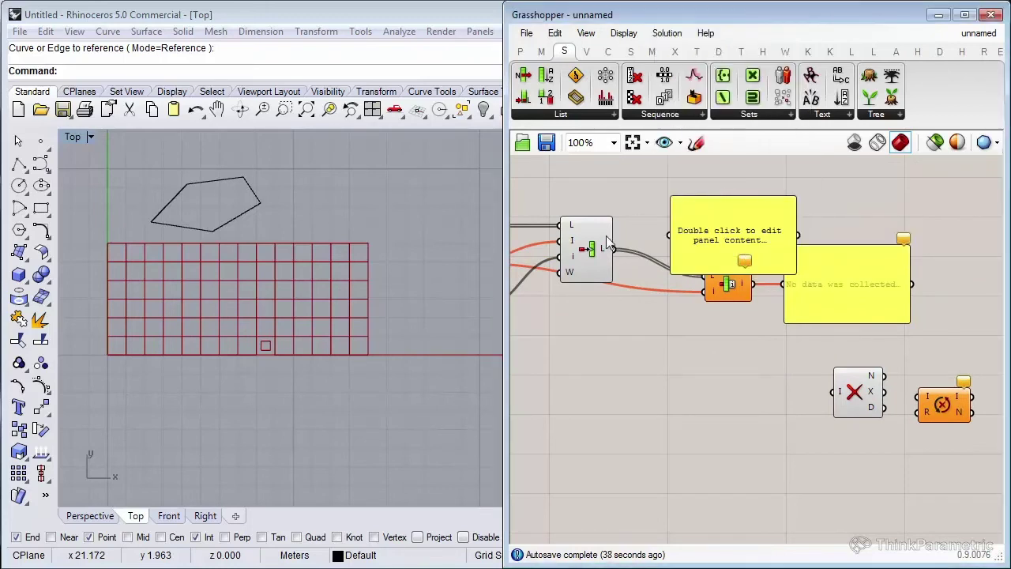
mouse_move(613, 250)
left_mouse_down()
mouse_move(669, 232)
mouse_move(685, 347)
left_mouse_up()
left_click_drag(683, 387, 684, 453)
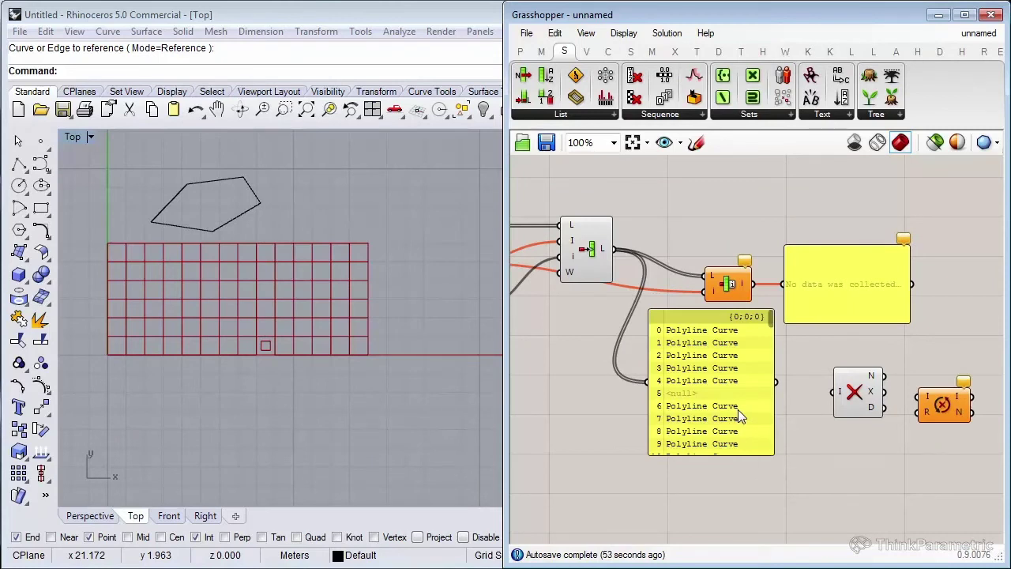
Delete the list panel and move Null Item left, nearer the setup.
left_click(738, 409)
key("Delete")
left_click_drag(875, 407, 698, 398)
left_click(774, 400)
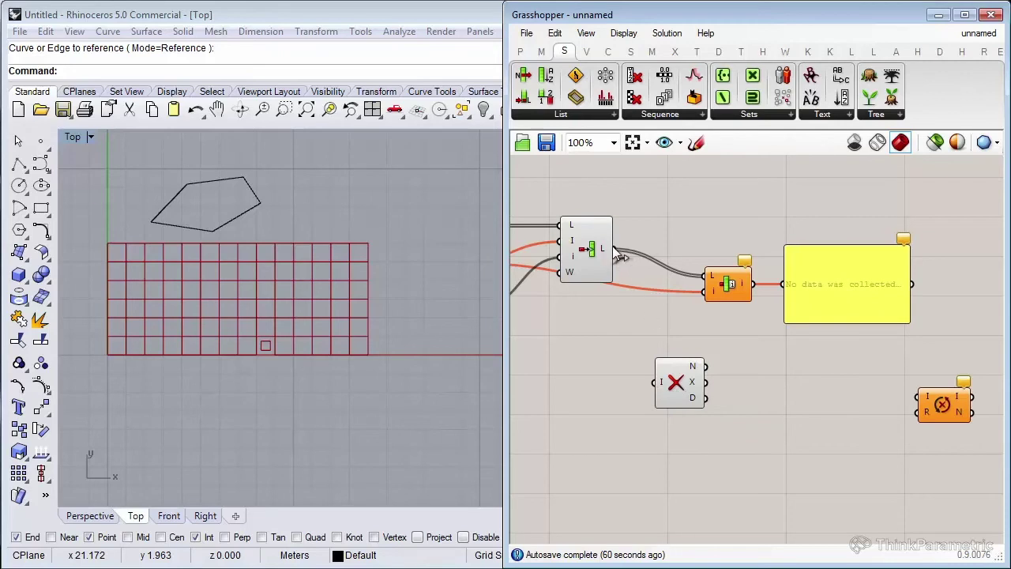
Wire the list into Null Item's I input and place a new Panel beside it.
left_click_drag(614, 248, 657, 381)
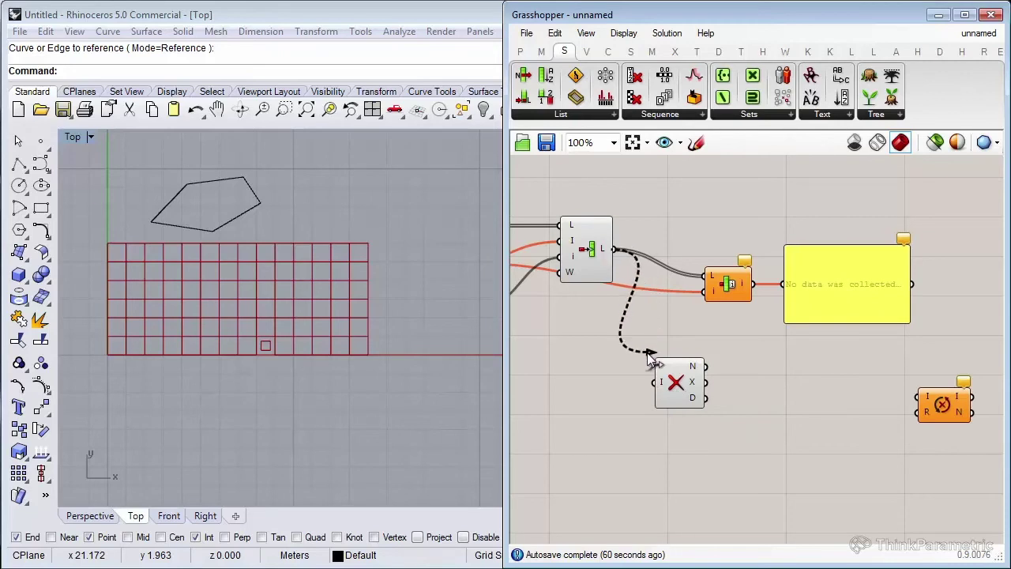
double_click(822, 469)
type("pane")
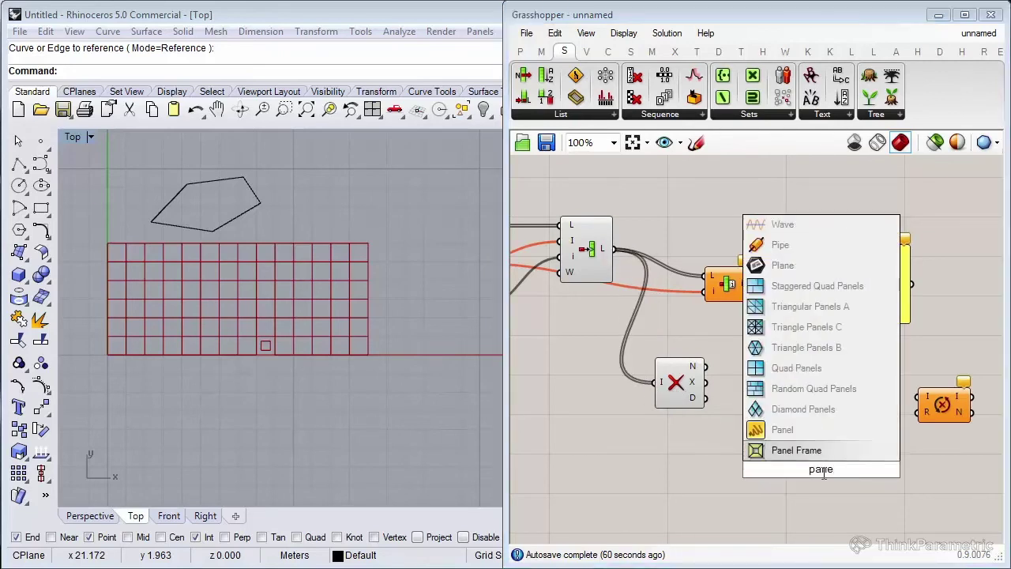
key("Return")
left_click_drag(675, 381, 624, 423)
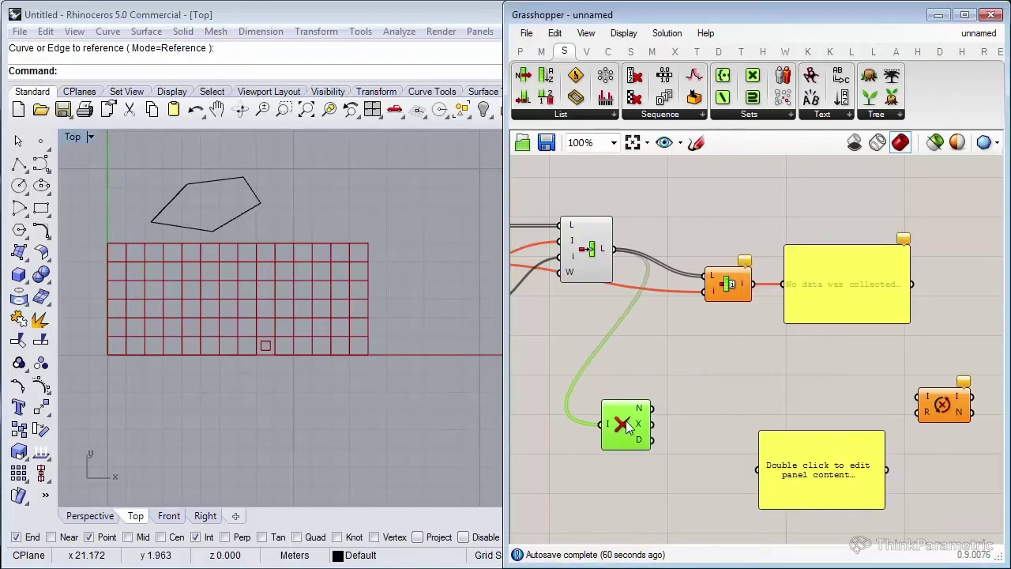
mouse_move(796, 449)
left_mouse_down()
mouse_move(756, 406)
mouse_move(745, 407)
left_mouse_up()
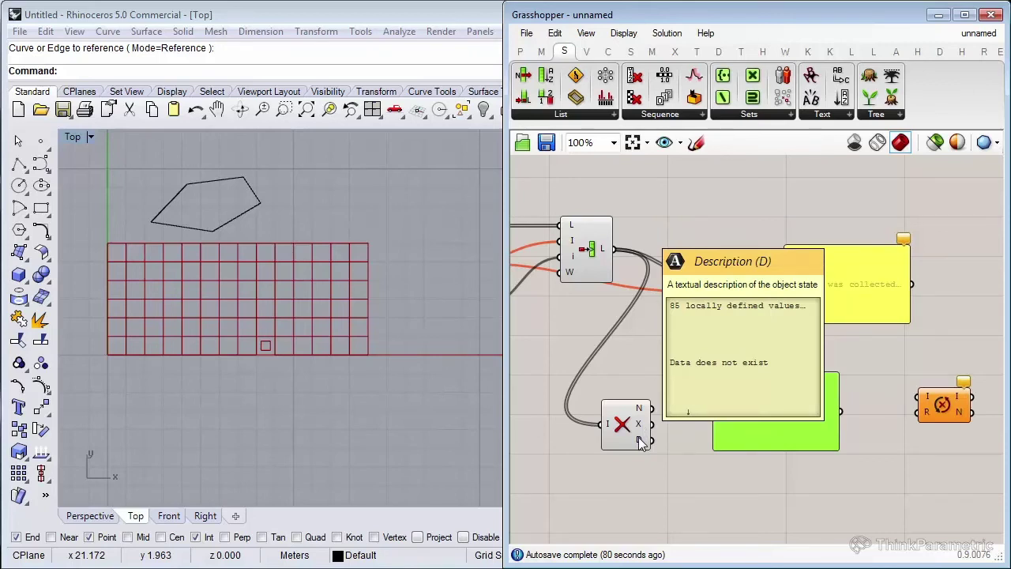
left_click(675, 445)
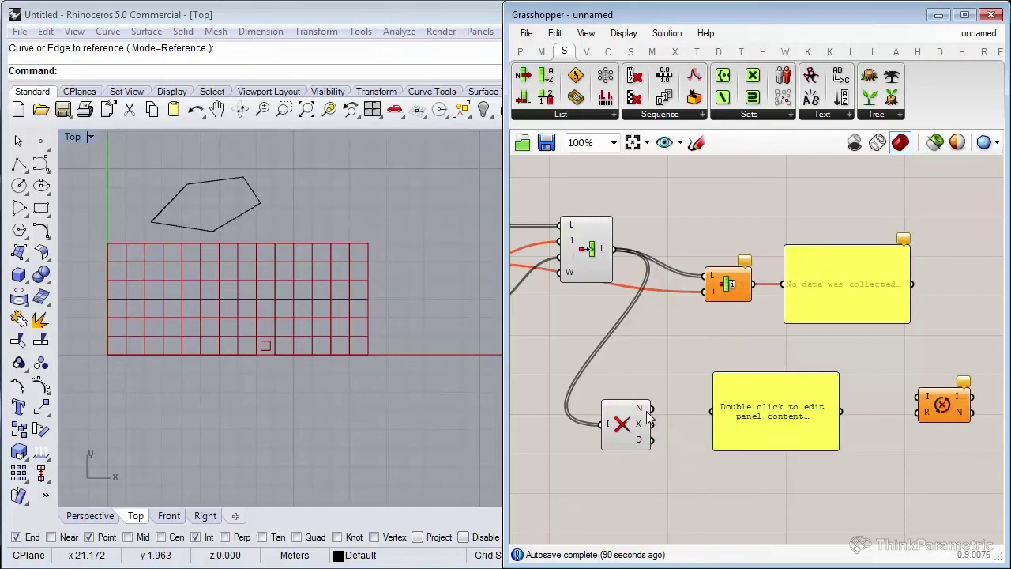
Show Null Item's N null flags in the panel, enlarged to list items 0–10.
left_click_drag(651, 409, 715, 411)
left_click_drag(788, 449, 800, 531)
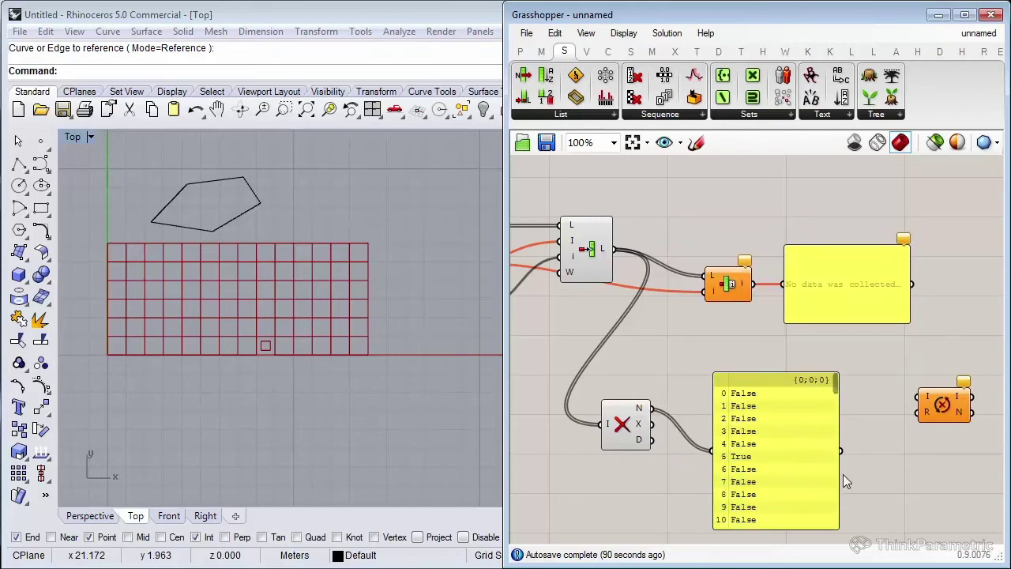
left_click_drag(793, 479, 805, 459)
left_click_drag(630, 427, 628, 449)
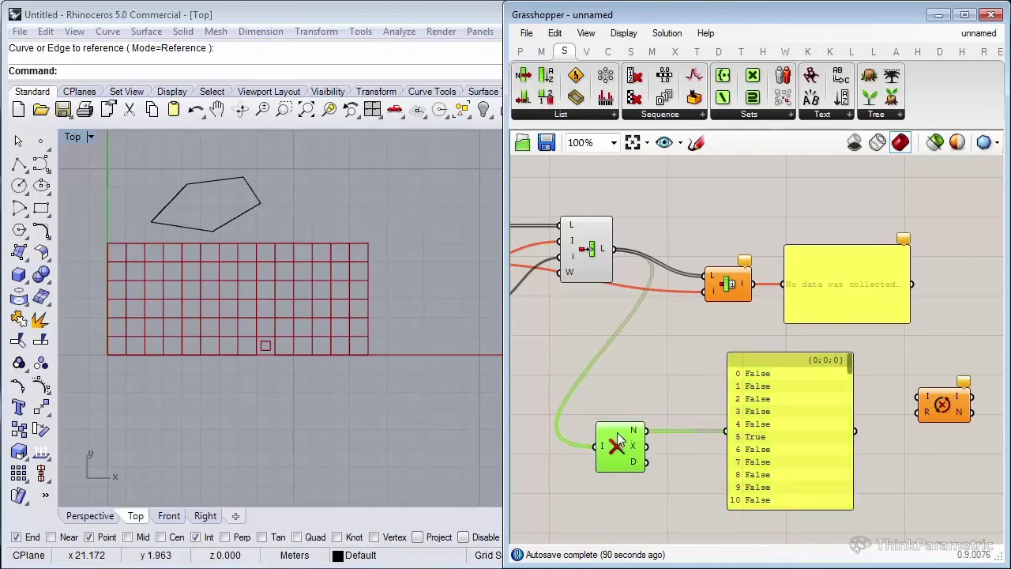
scroll(755, 454, "up", 3)
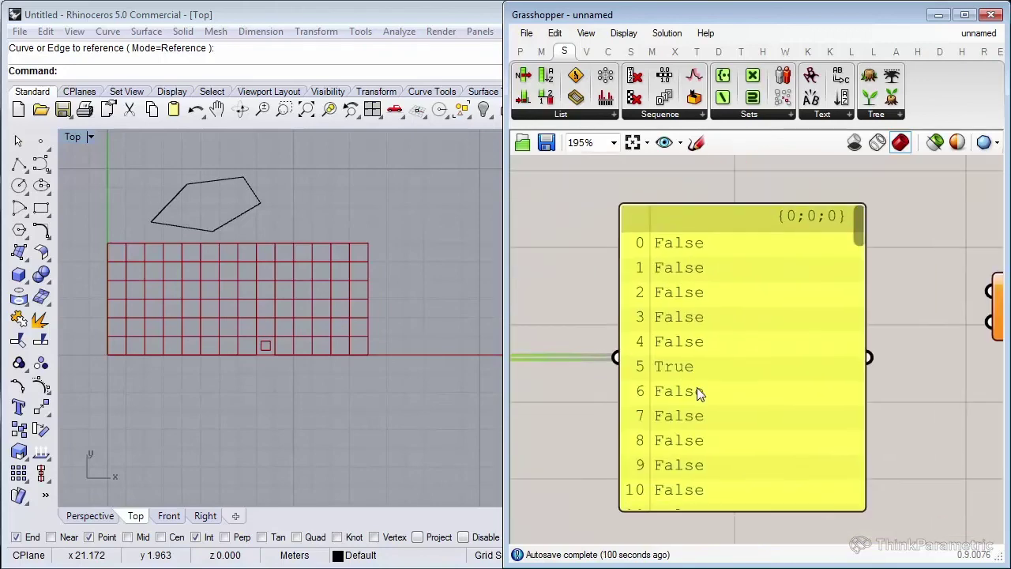
scroll(688, 379, "down", 2)
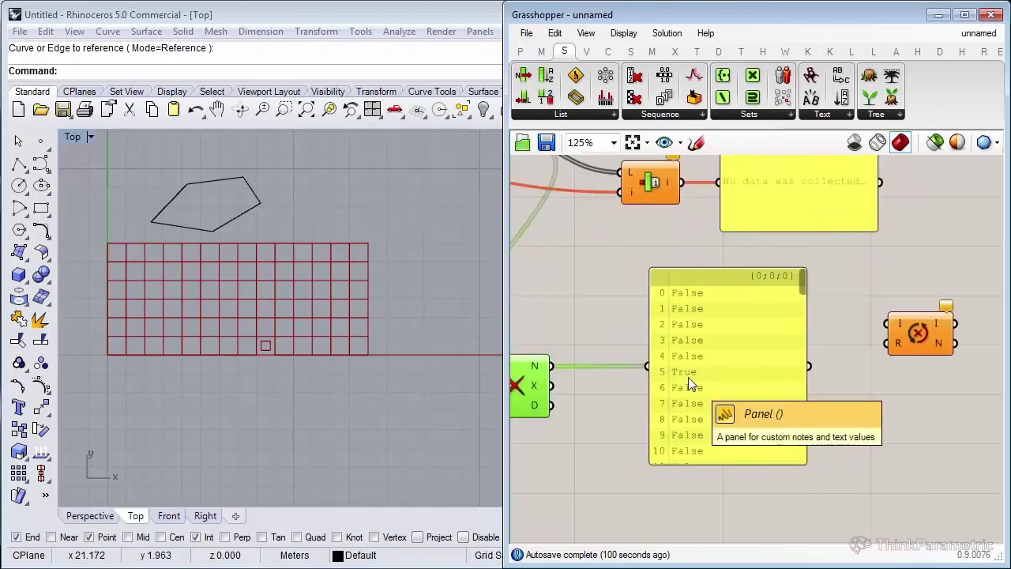
scroll(688, 377, "down", 1)
scroll(688, 377, "down", 2)
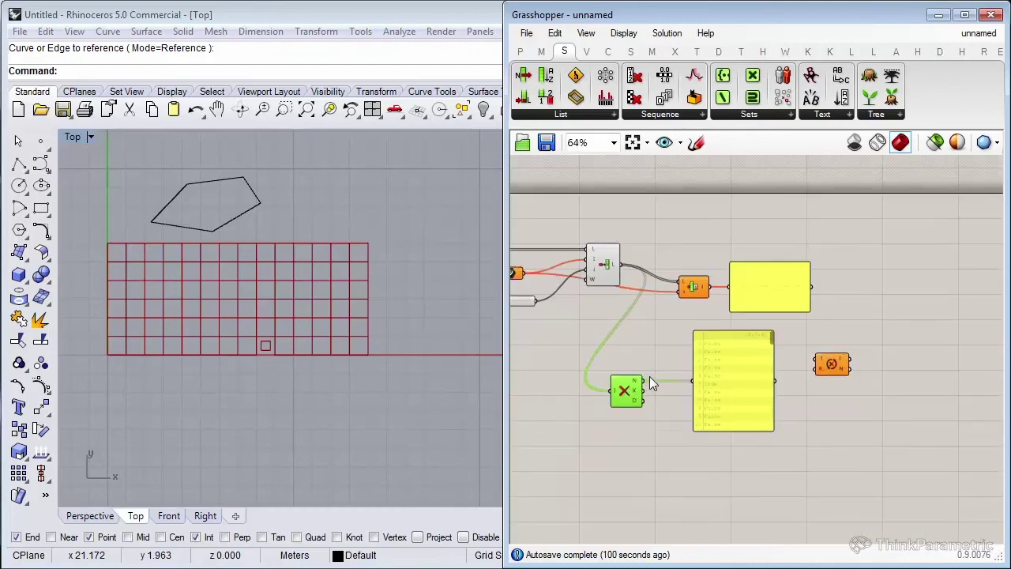
scroll(650, 375, "up", 3)
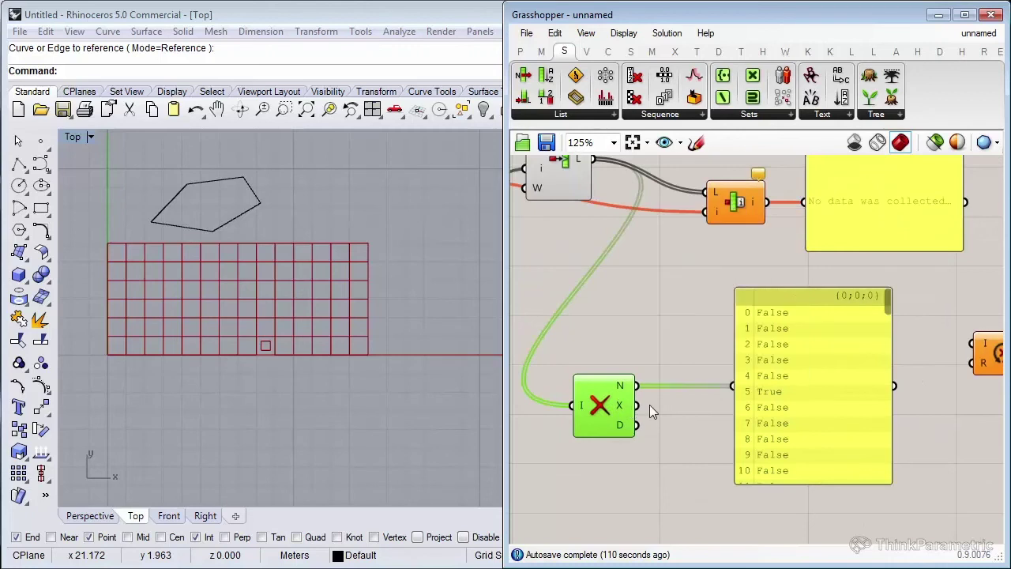
Switch the panel to the X output, then the D descriptions, and widen it.
left_click_drag(637, 405, 732, 387)
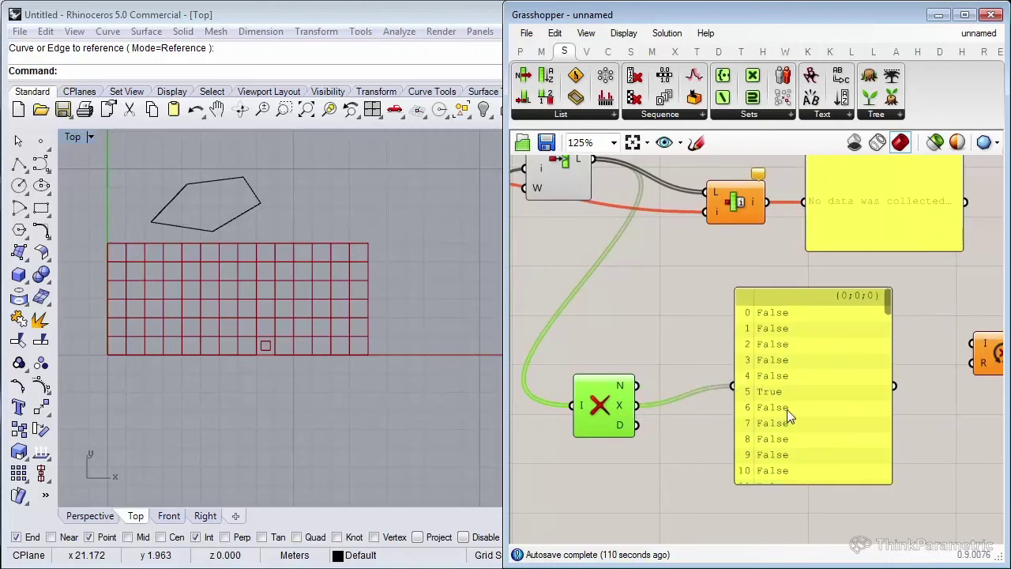
left_click_drag(635, 426, 732, 387)
left_click_drag(895, 405, 936, 406)
left_click_drag(854, 392, 846, 431)
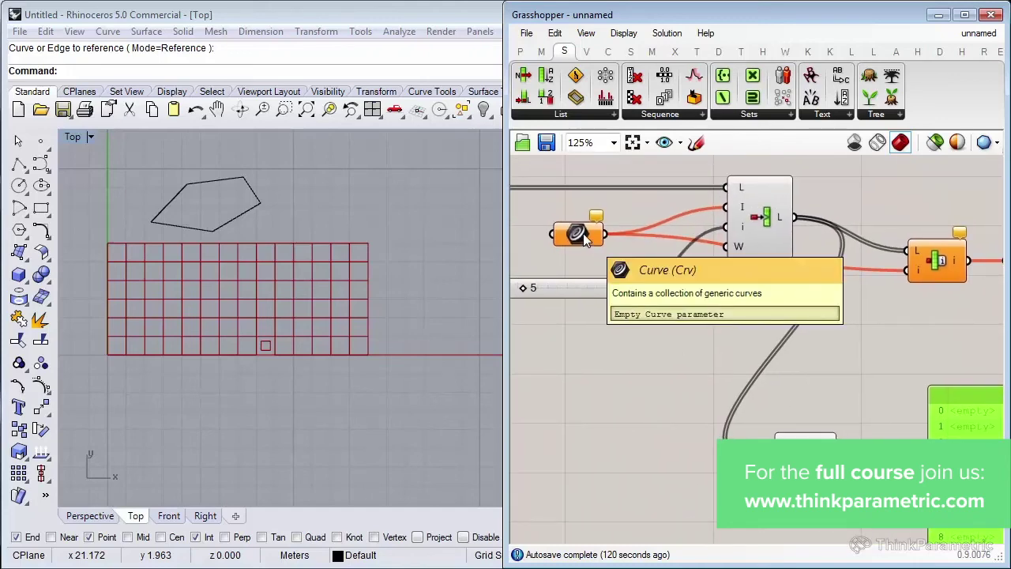
Delete the results panel and rearrange the Null Item and Replace Nulls components.
scroll(580, 294, "down", 3)
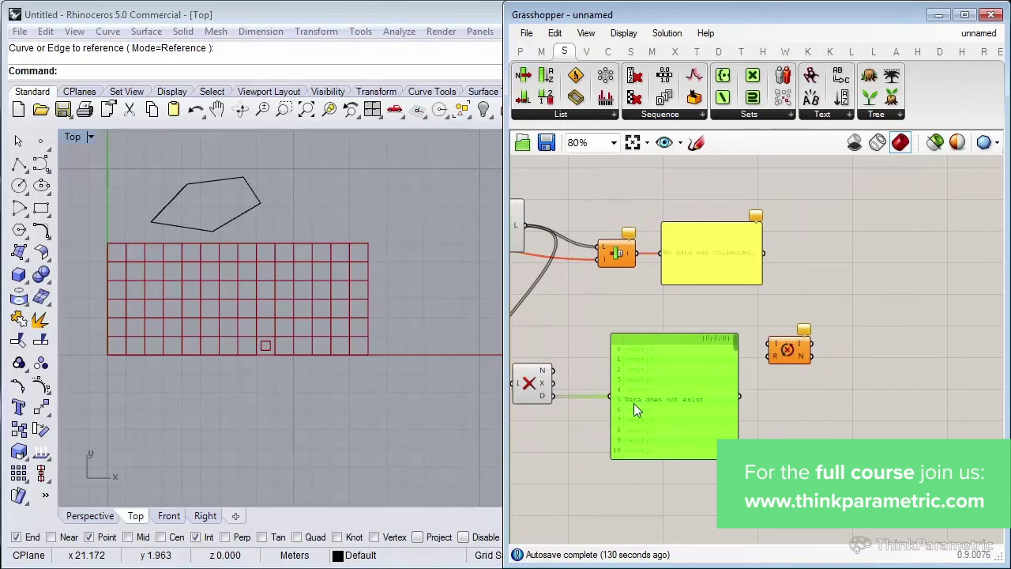
right_click_drag(655, 404, 708, 407)
key("Delete")
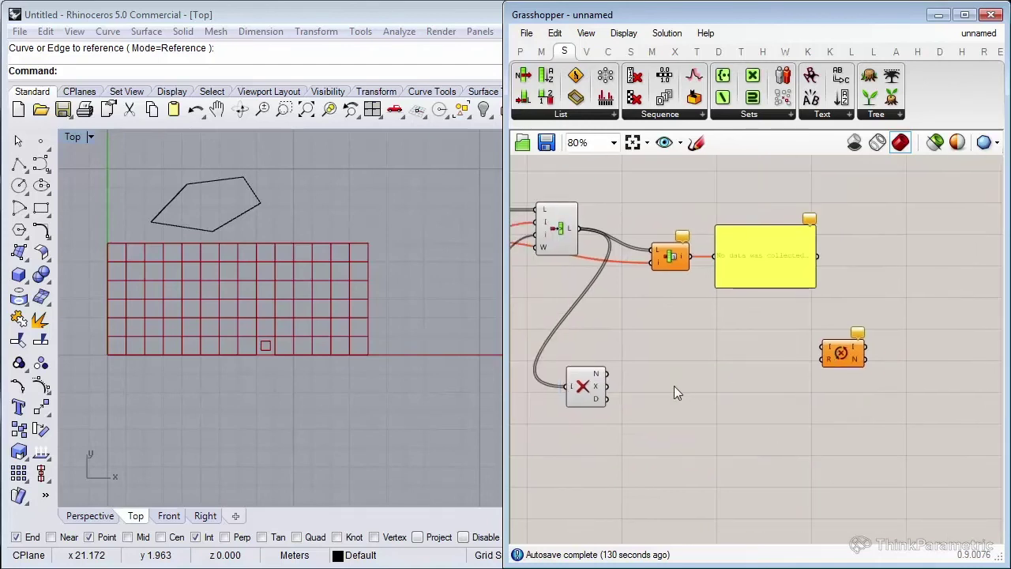
scroll(672, 393, "up", 1)
left_click(637, 384)
scroll(924, 338, "up", 1)
left_click_drag(925, 338, 756, 310)
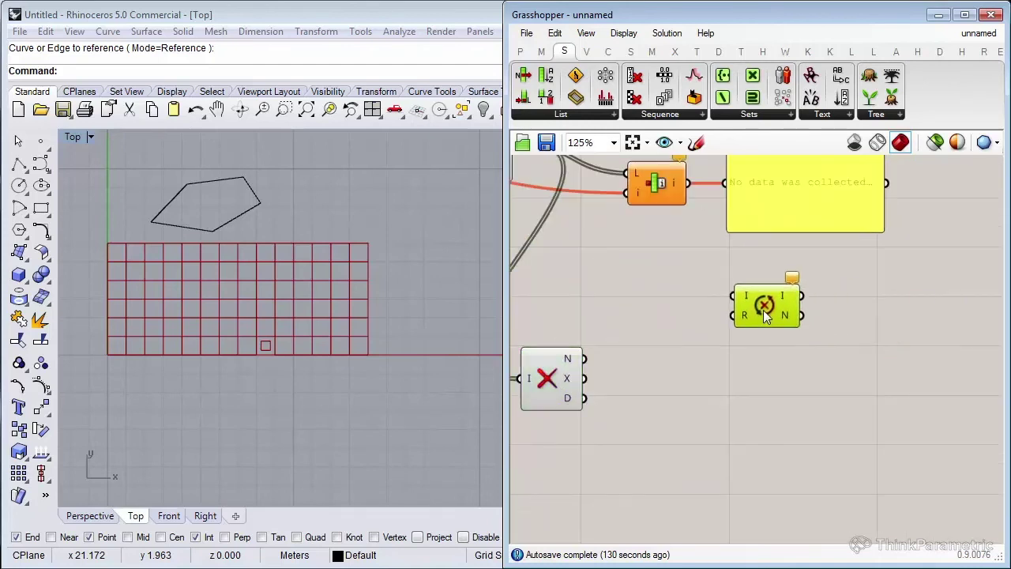
right_click_drag(756, 311, 845, 352)
left_click_drag(644, 418, 635, 350)
left_click(842, 390)
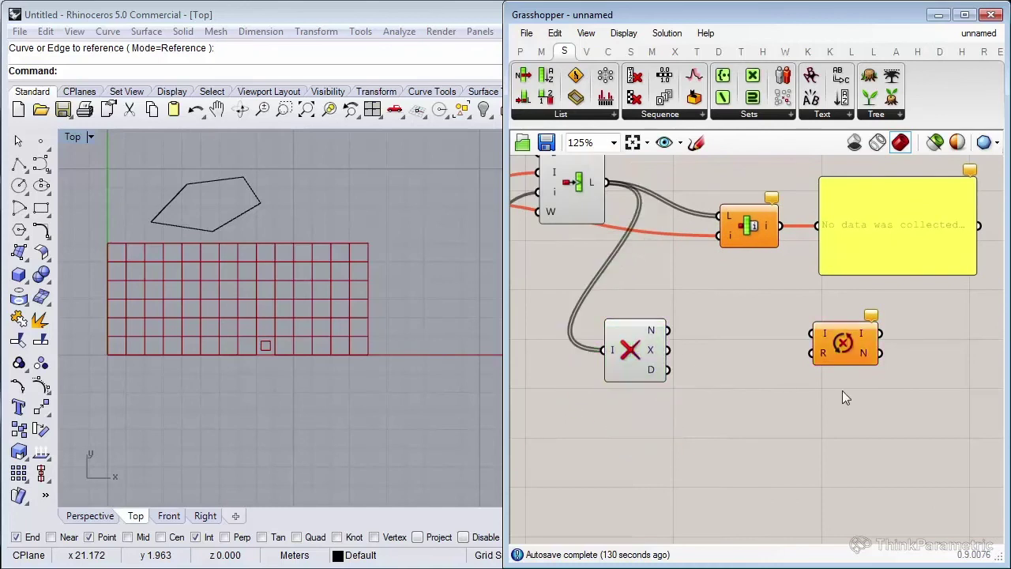
mouse_move(853, 343)
left_mouse_down()
mouse_move(860, 368)
mouse_move(787, 388)
left_mouse_up()
left_click(825, 448)
left_click(750, 415)
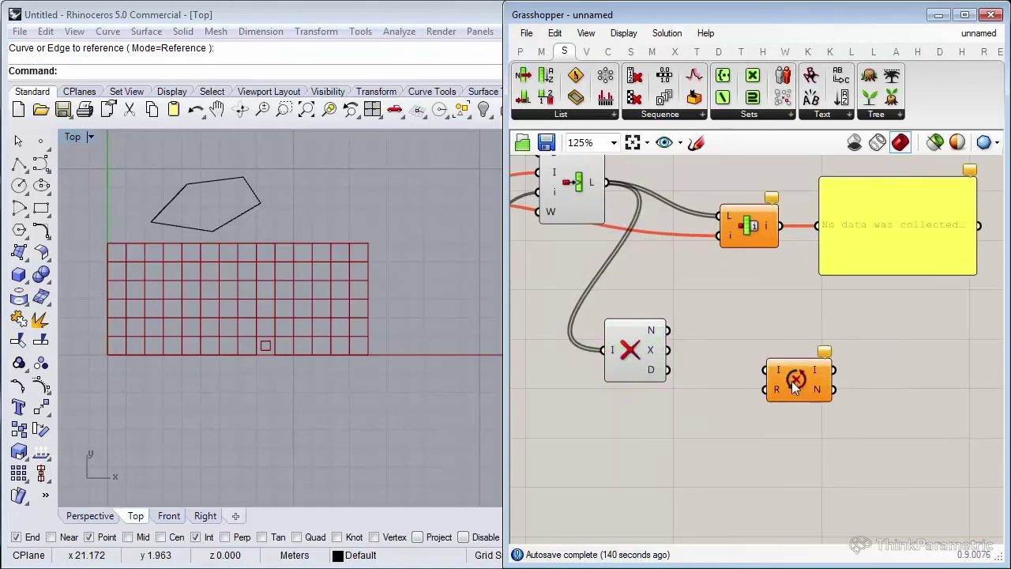
Wire the list L output into Replace Nulls' I input and tidy the layout.
mouse_move(608, 185)
left_mouse_down()
mouse_move(688, 237)
mouse_move(769, 370)
left_mouse_up()
left_click_drag(640, 365, 762, 316)
left_click_drag(798, 380, 772, 385)
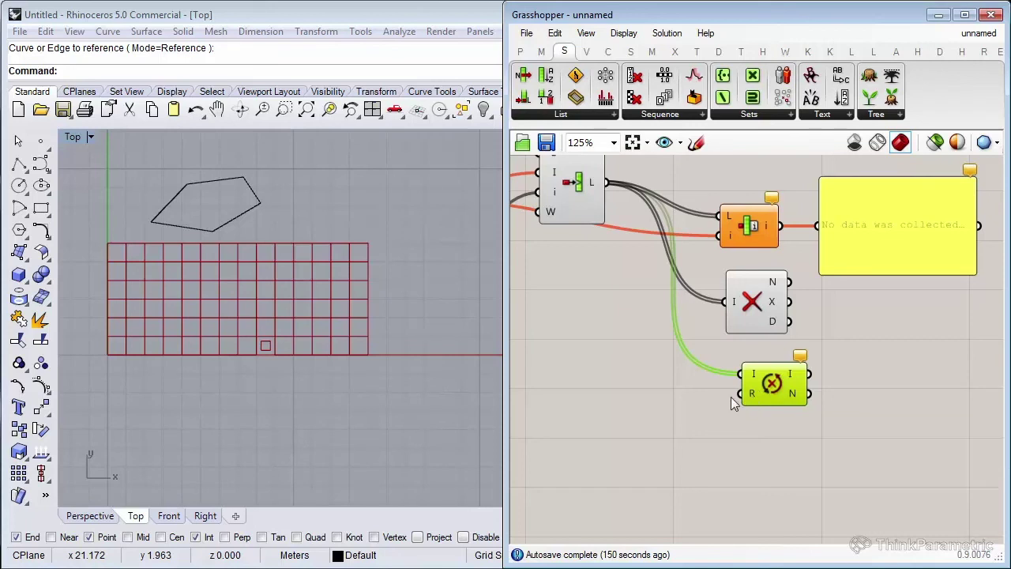
right_click_drag(707, 407, 711, 421)
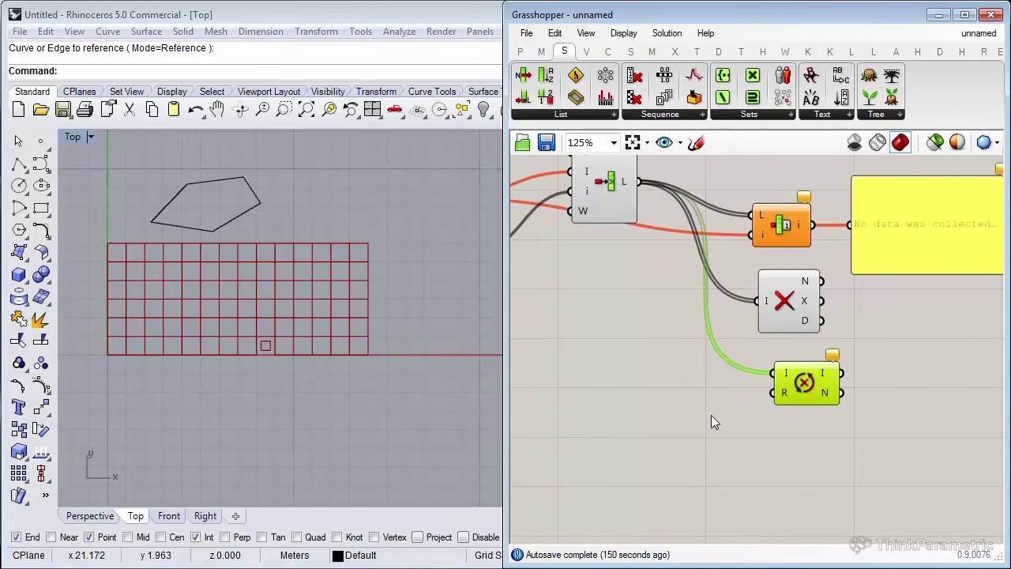
Add a Panel containing the text I'm not a Null!
double_click(672, 447)
type("panel")
key("Return")
double_click(680, 456)
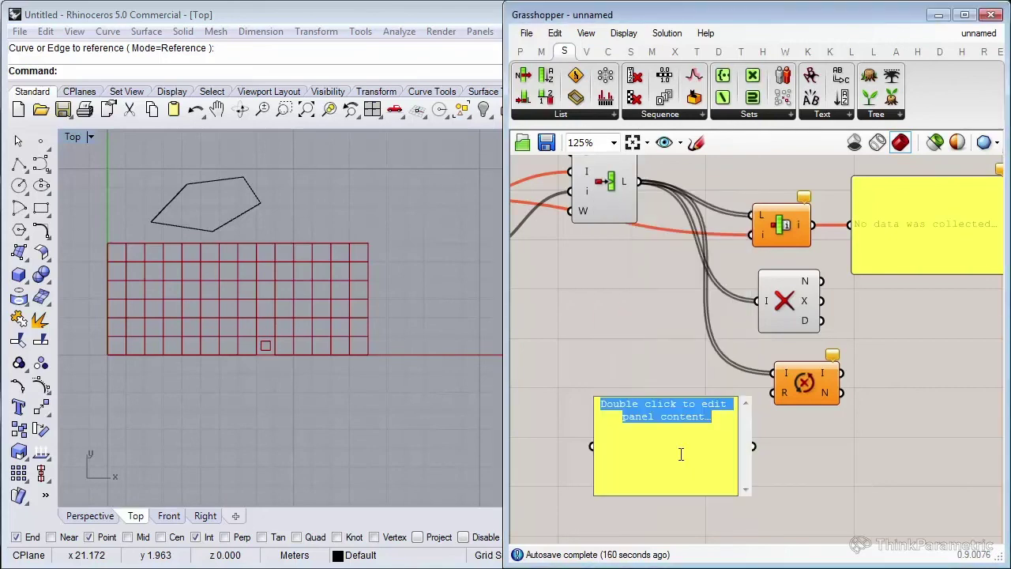
type("I'm not a Null\"!")
key("BackSpace")
key("BackSpace")
type("!")
left_click(630, 357)
Make the text panel a single data item and wire it into Replace Nulls R.
right_click(689, 454)
left_click(741, 253)
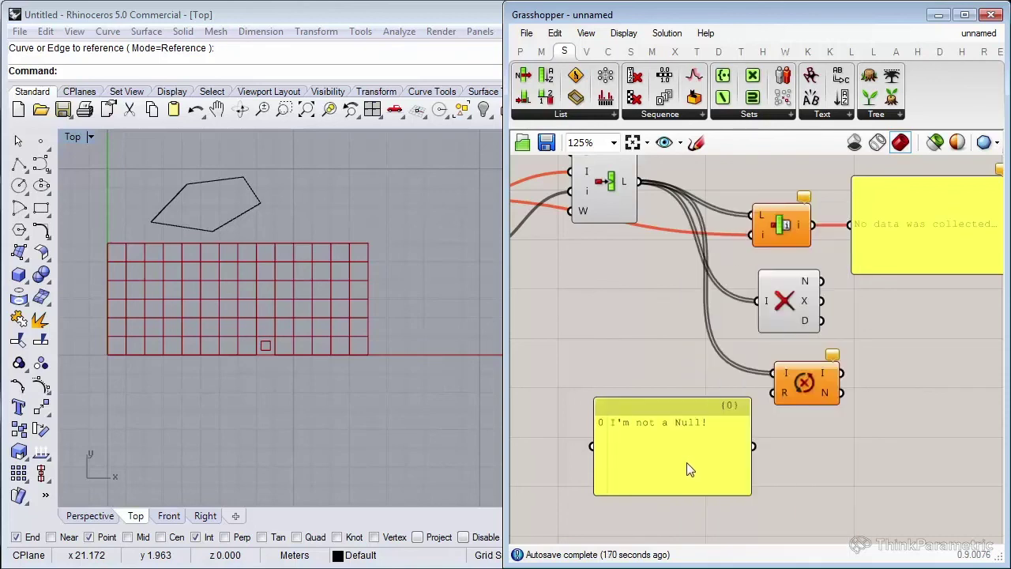
mouse_move(686, 463)
left_mouse_down()
mouse_move(655, 438)
mouse_move(670, 420)
left_mouse_up()
left_click_drag(722, 398, 773, 393)
right_click_drag(858, 406, 664, 420)
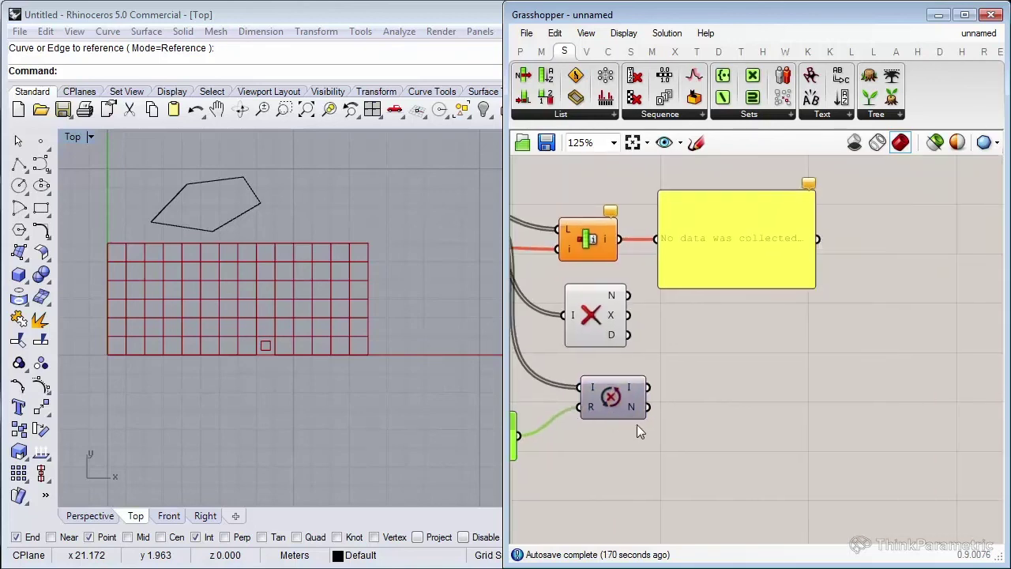
Add a widened output Panel on Replace Nulls' I output, showing items 0–9.
double_click(743, 377)
type("panel")
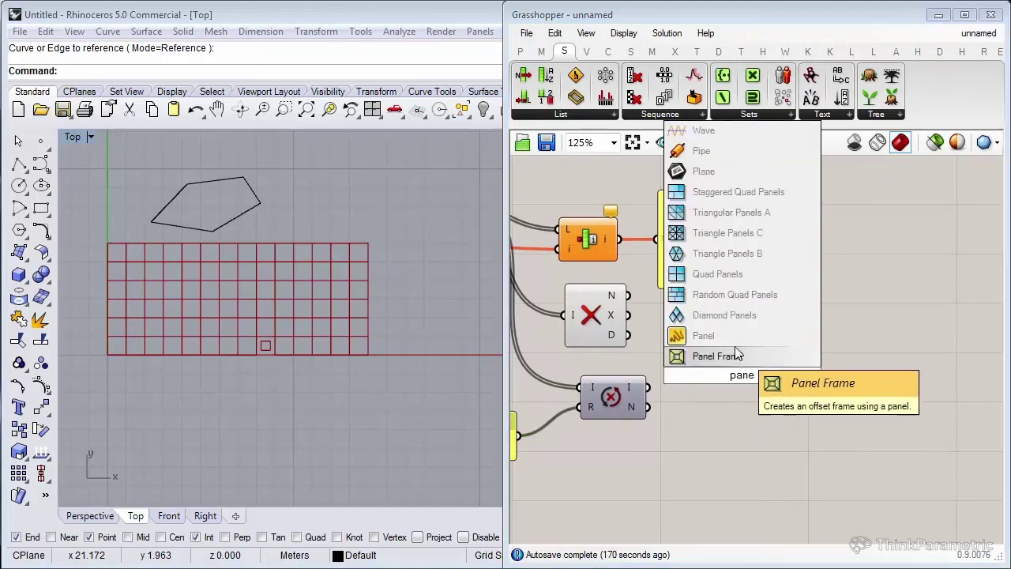
left_click(735, 336)
mouse_move(649, 387)
left_mouse_down()
mouse_move(667, 376)
mouse_move(744, 388)
left_mouse_up()
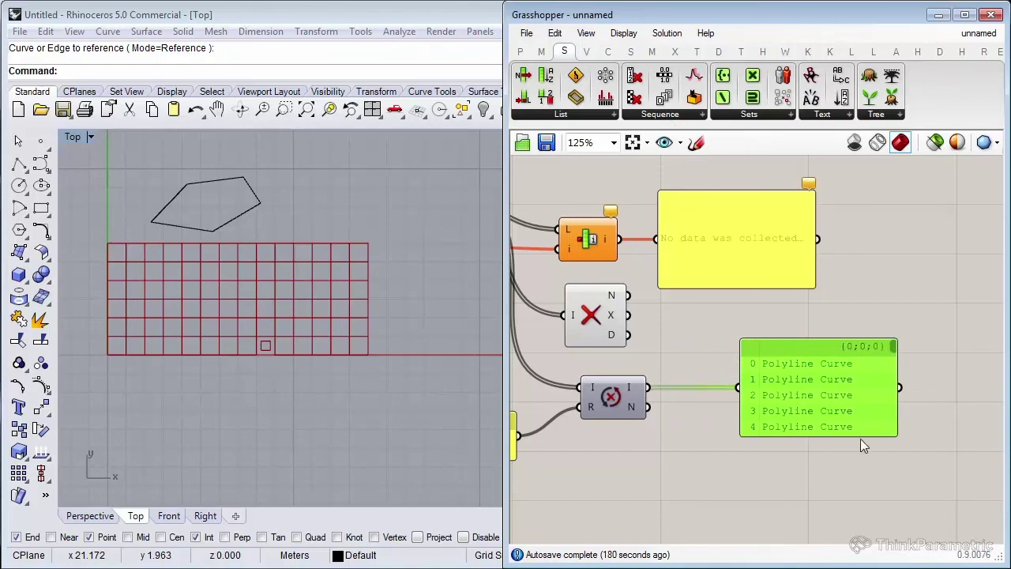
left_click_drag(860, 438, 856, 520)
left_click_drag(898, 431, 933, 449)
left_click_drag(849, 460, 830, 438)
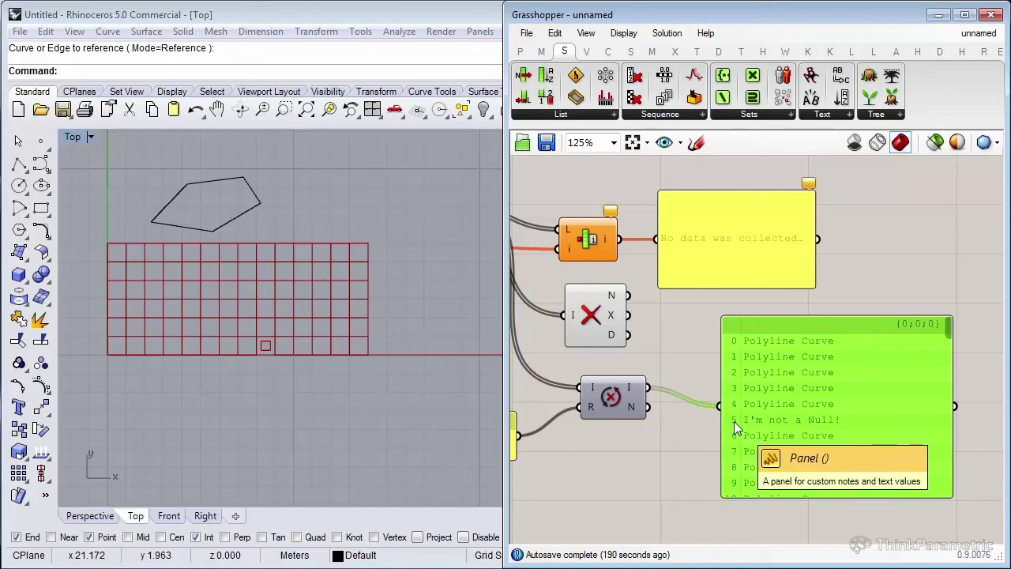
left_click(673, 432)
scroll(672, 431, "down", 4)
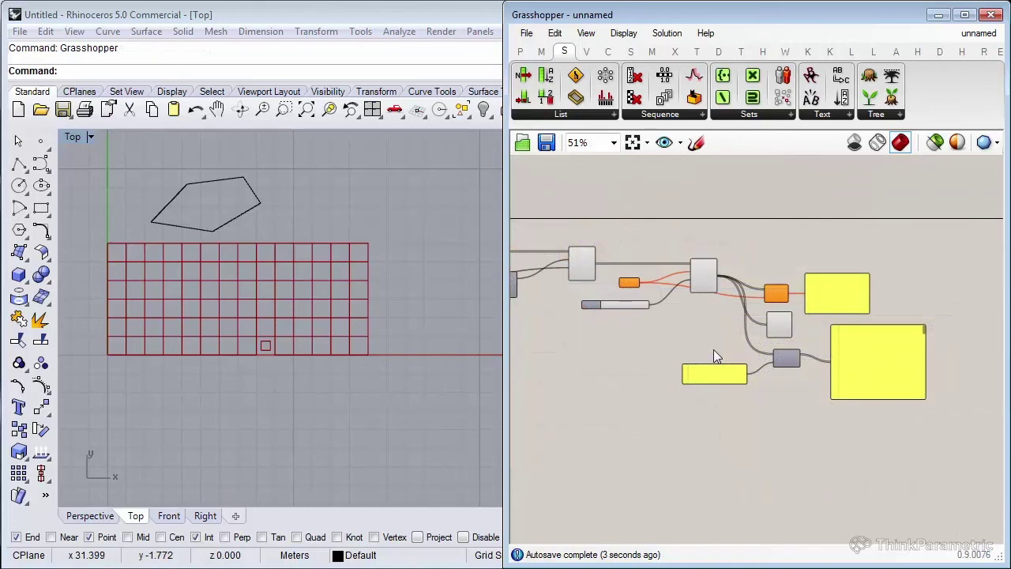